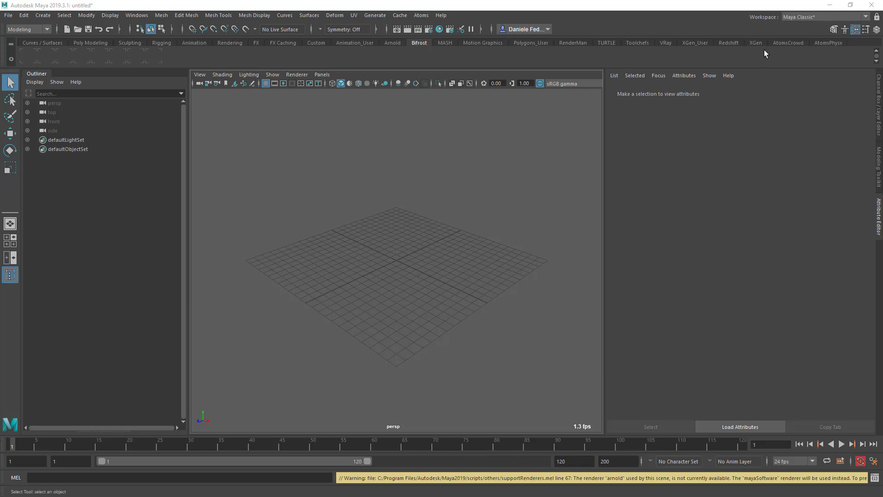
Open the Atoms editor interface and initialize the Atoms scene
left_click(787, 43)
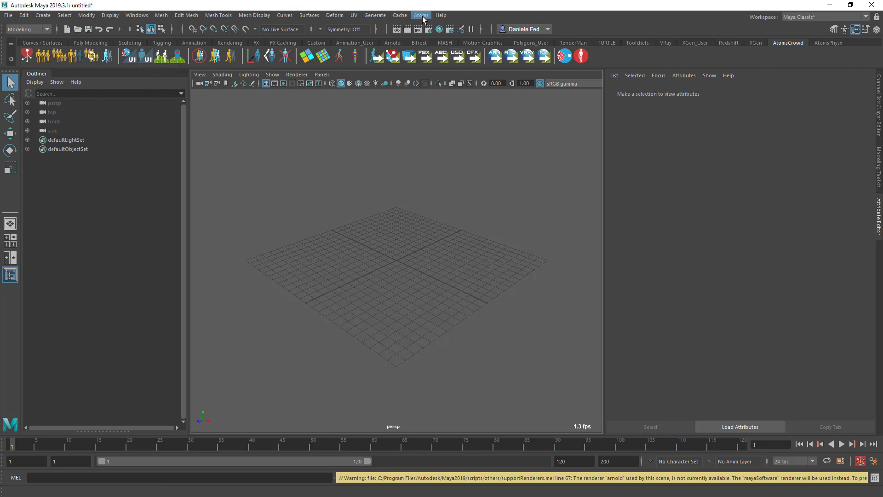
left_click(441, 15)
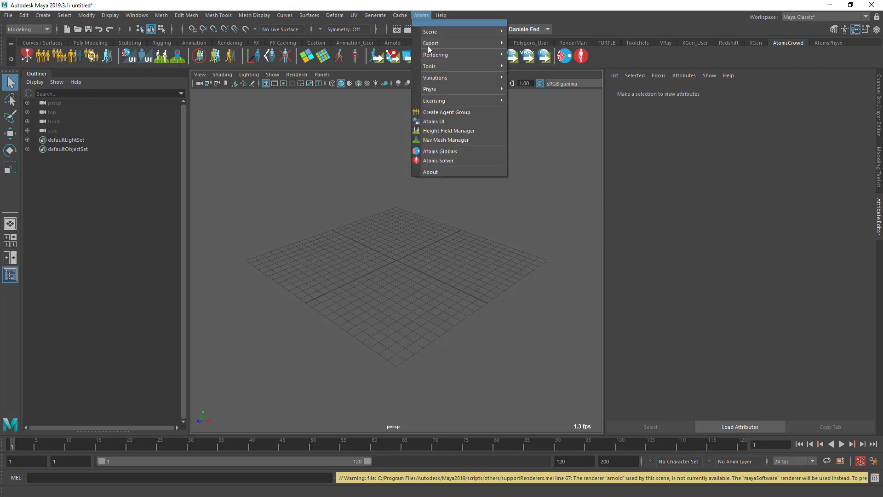
left_click(439, 122)
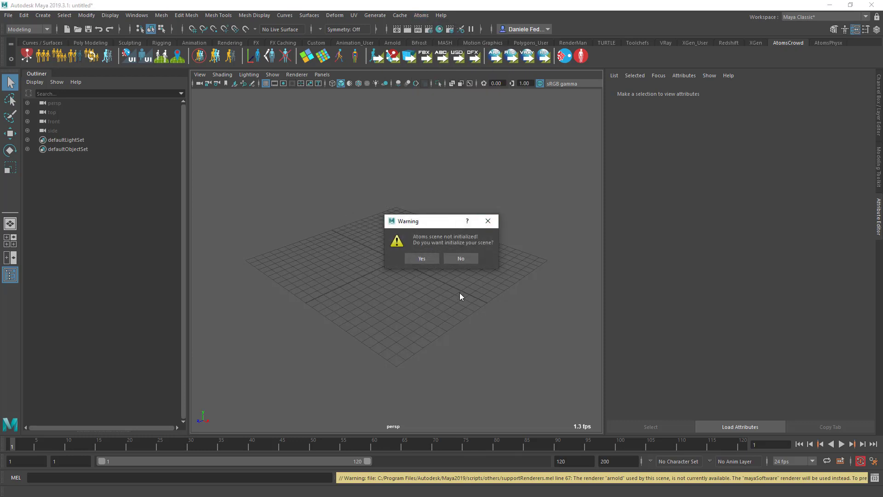
left_click(421, 259)
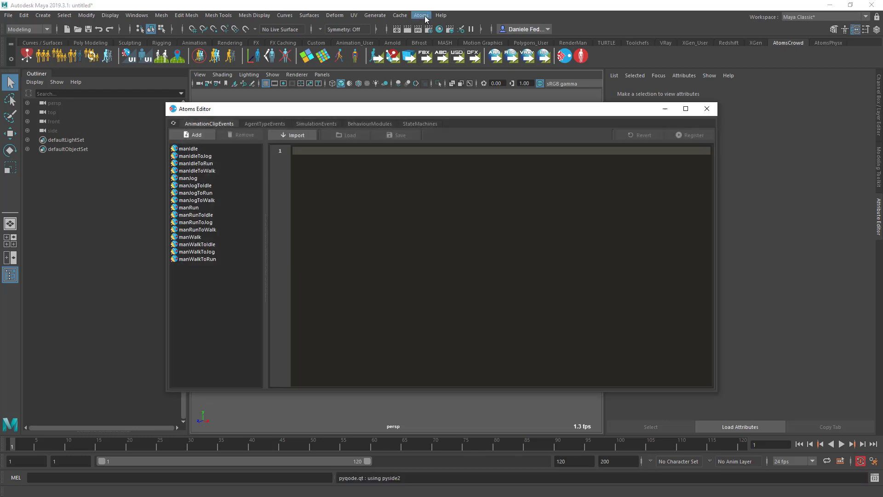
Open the Atoms Globals, enlarge the window, review the extra attributes including the Json Data, and close it
left_click(422, 15)
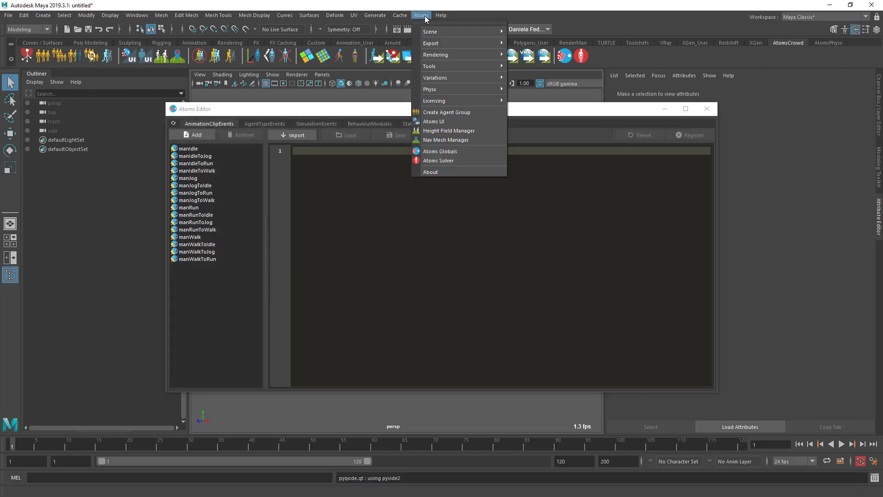
left_click(449, 152)
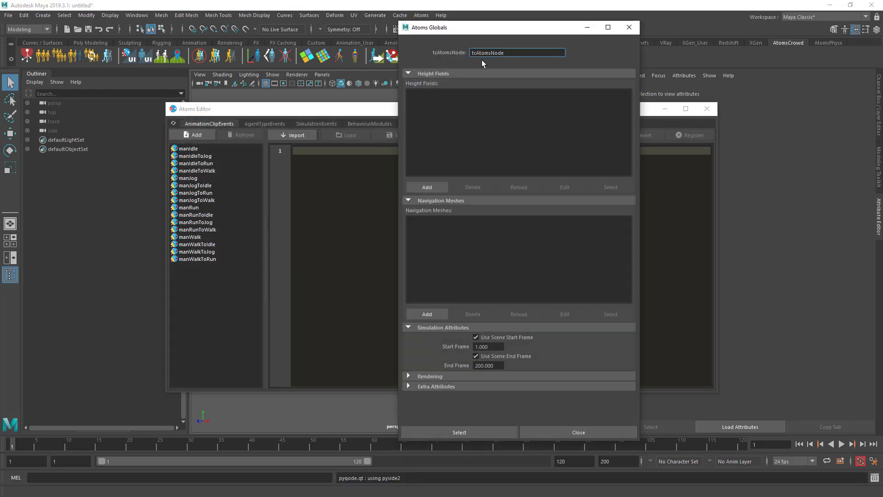
left_click_drag(503, 30, 498, 19)
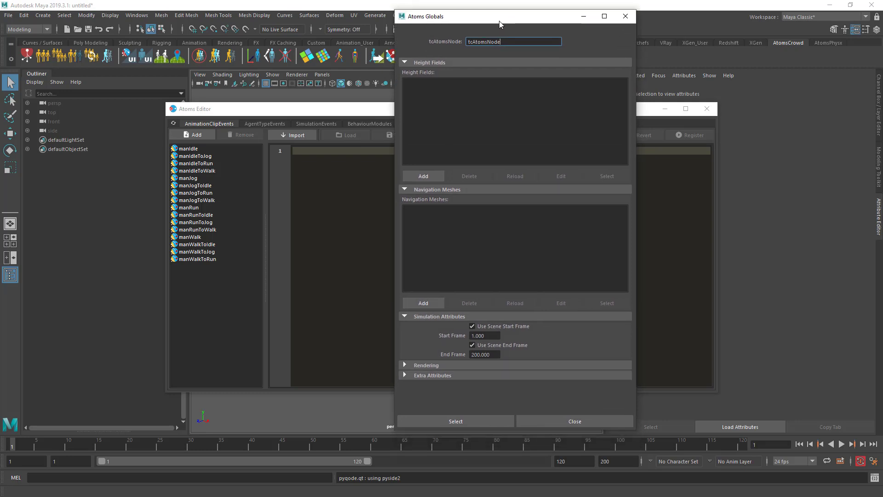
left_click_drag(637, 436, 657, 477)
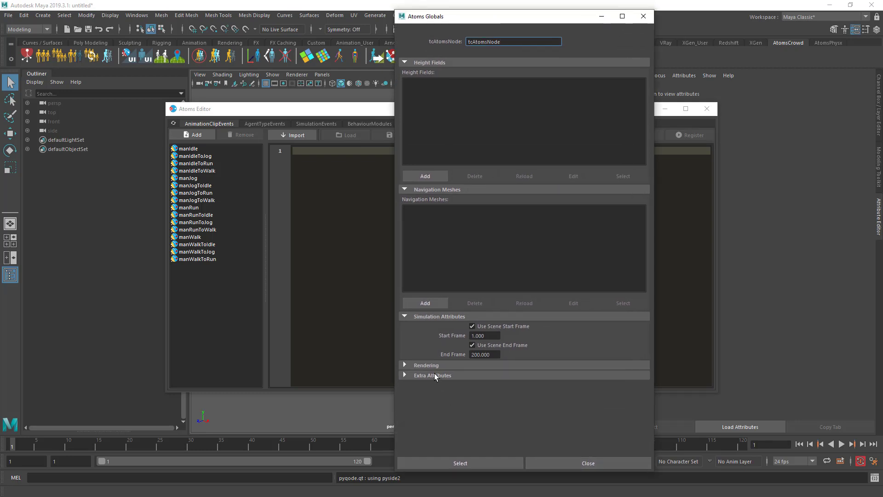
left_click(433, 375)
scroll(434, 349, "down", 2)
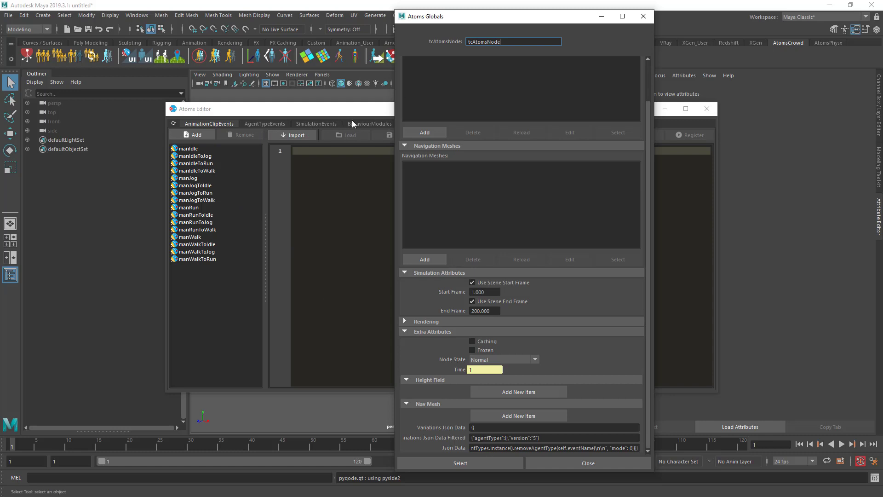
left_click(644, 17)
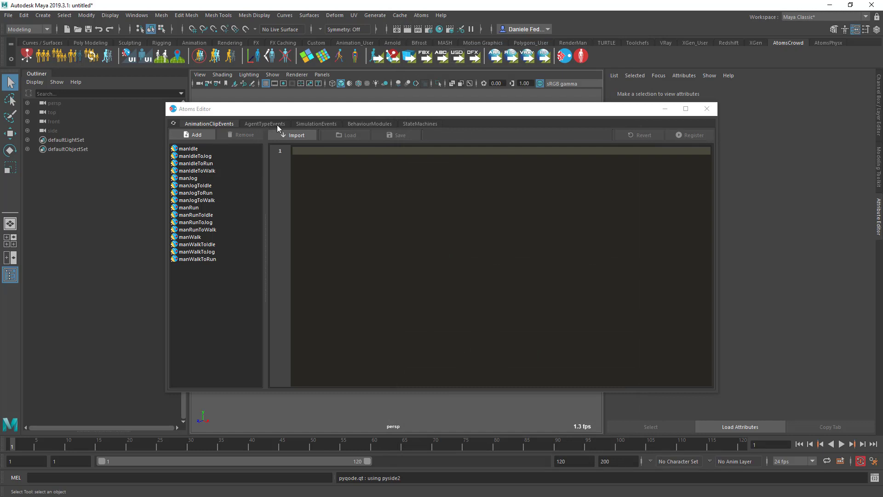
Display the manLocoStateMachine graph in the Atoms editor's state machines
left_click(420, 124)
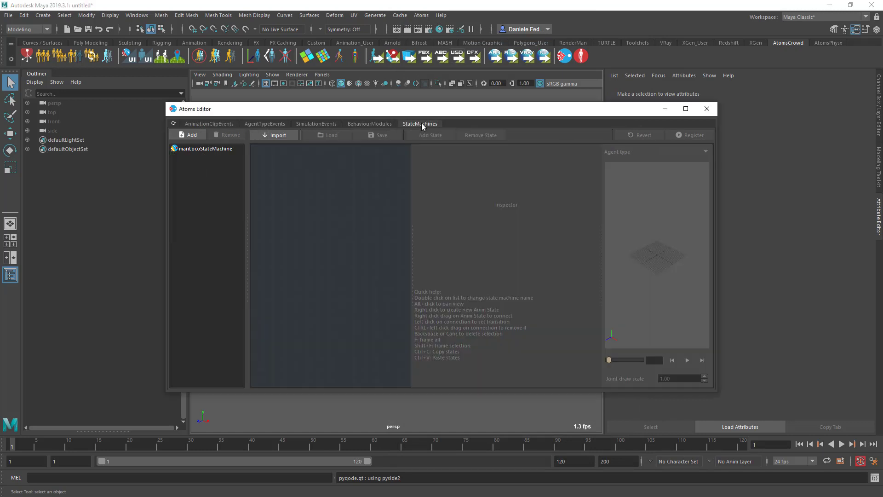
left_click(214, 149)
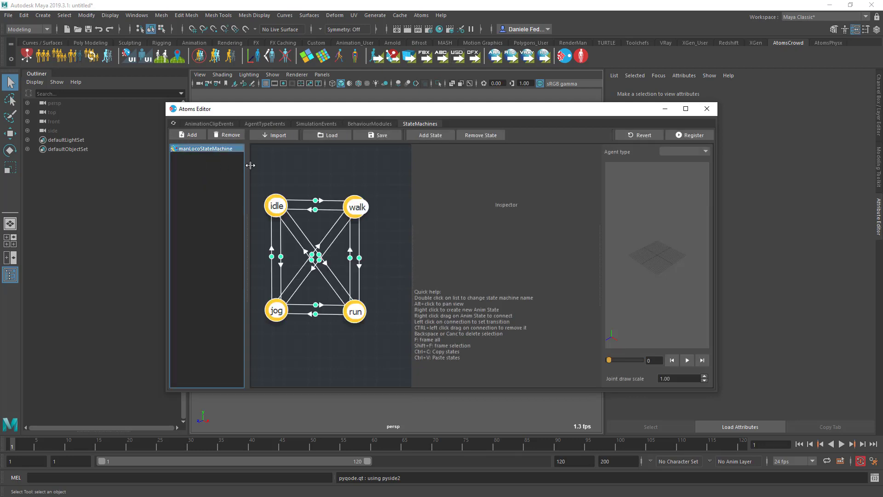
left_click(297, 169)
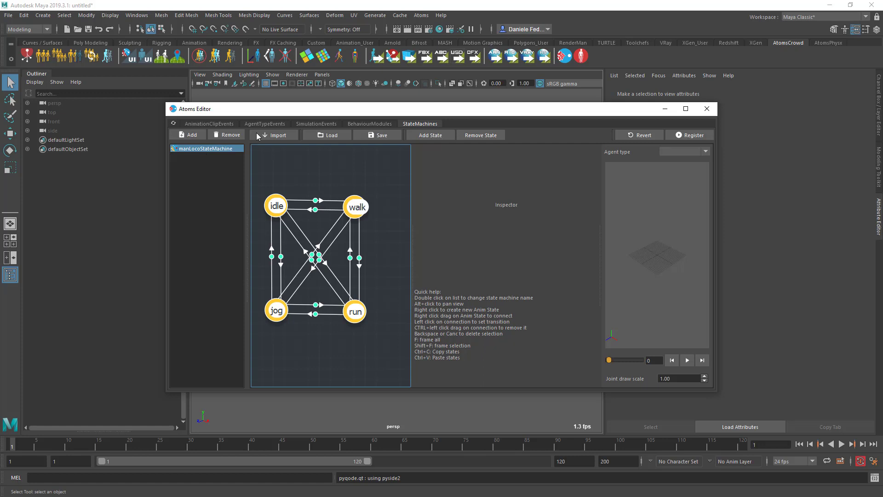
Review the man agent type's settings and the state machines available for it
left_click(265, 124)
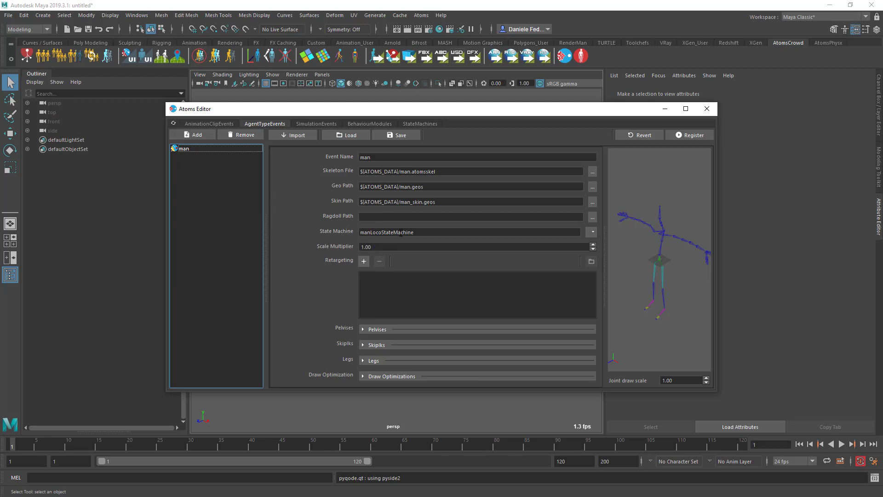
left_click(592, 232)
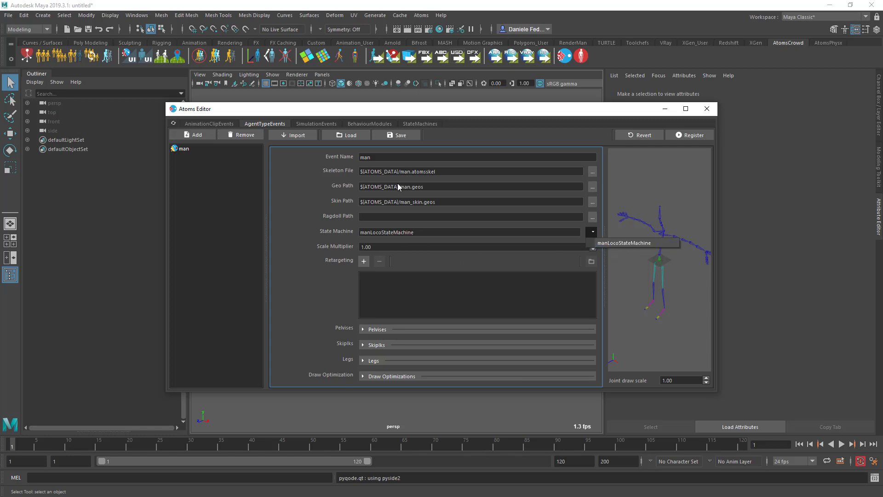
left_click(326, 250)
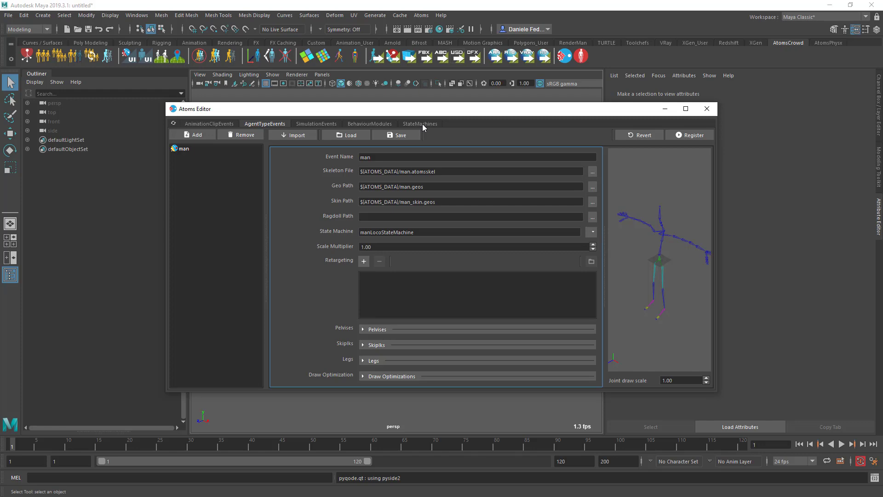
Return to the manLocoStateMachine graph, maximize the editor and frame all the states
left_click(422, 125)
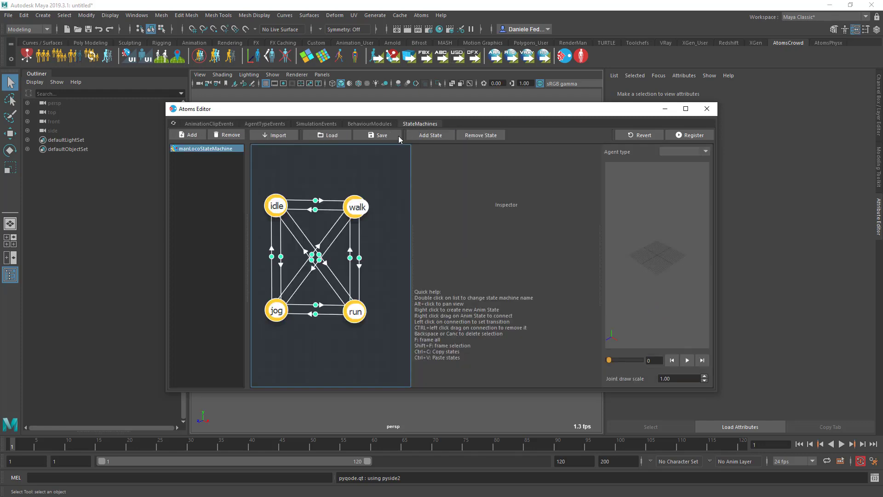
left_click(686, 109)
key("f")
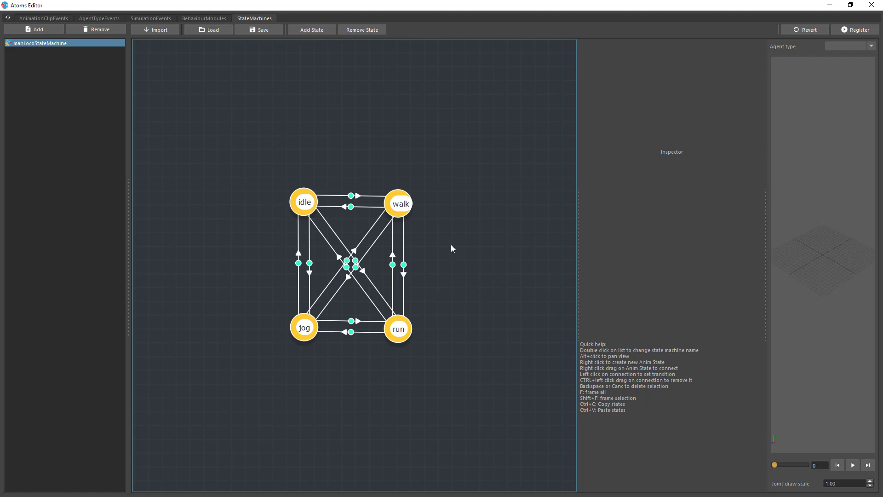
Try duplicating the walk state, and delete the copy
left_click(399, 203)
left_click(476, 184)
key("ctrl+v")
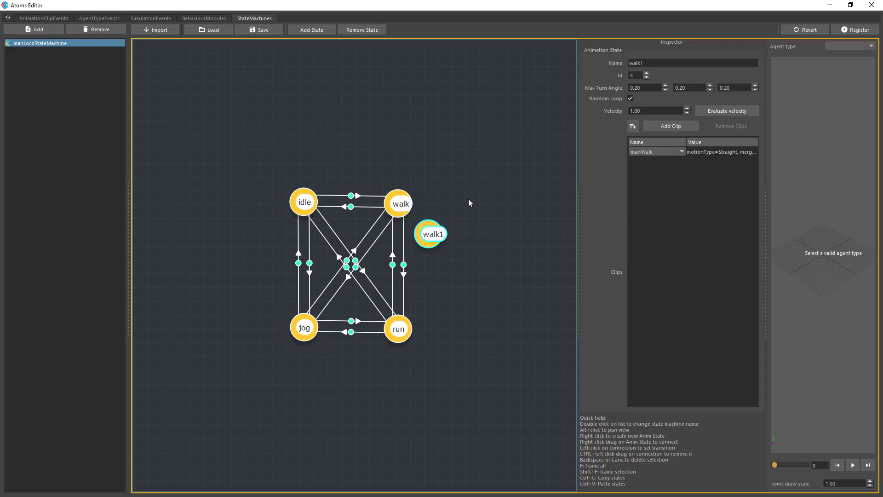
key("BackSpace")
Try duplicating the walk and run states together without their connections, and delete both copies
left_click(410, 208)
left_click_drag(441, 175, 399, 341)
key("ctrl+c")
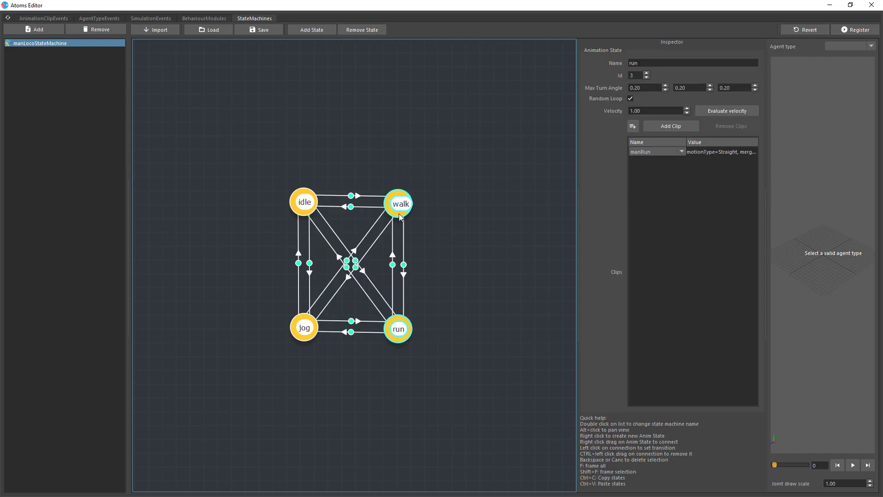
key("ctrl+v")
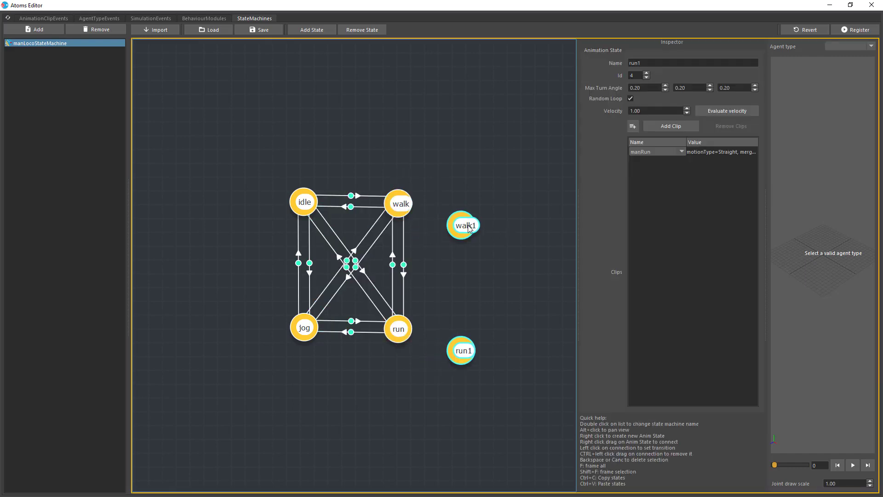
key("BackSpace")
Try duplicating the walk and run states together with their connections, and undo moving and pasting the copies
left_click_drag(423, 173, 387, 358)
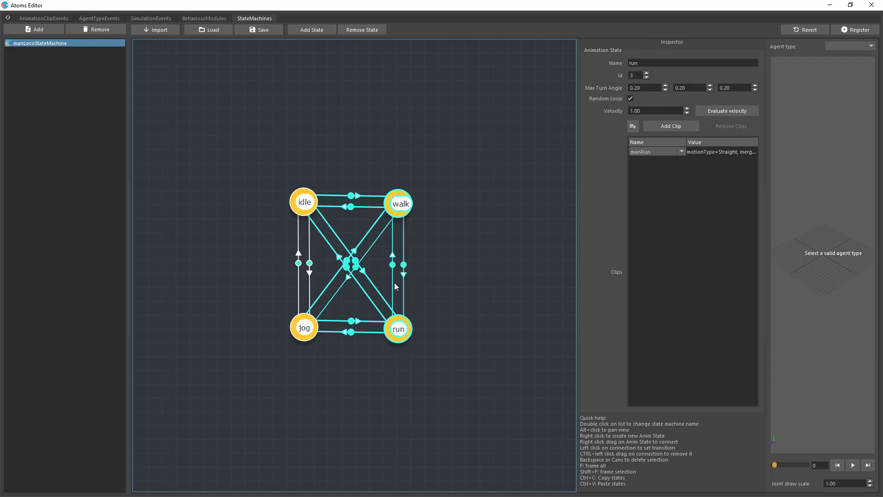
left_click(458, 237)
key("ctrl+v")
left_click_drag(431, 235, 474, 196)
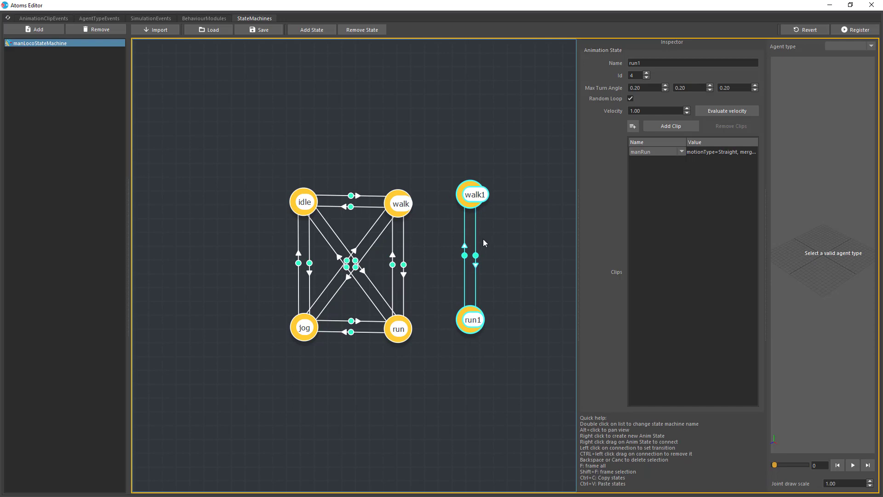
key("ctrl+z")
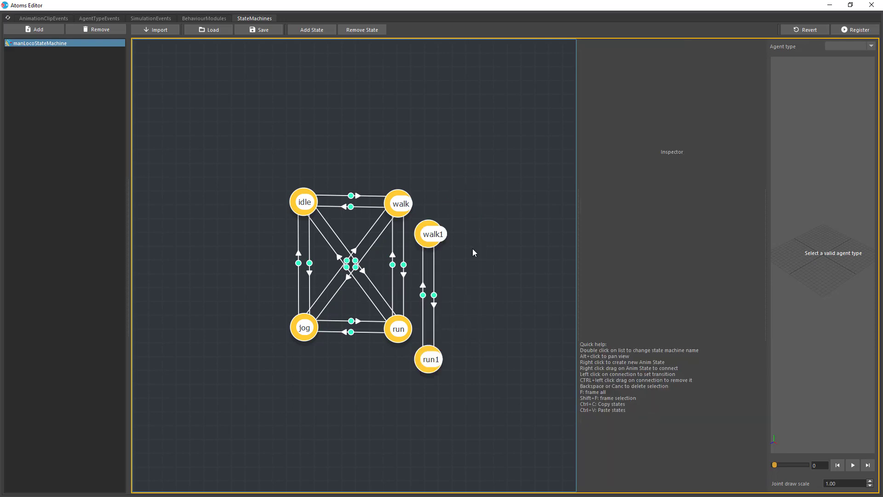
key("ctrl+z")
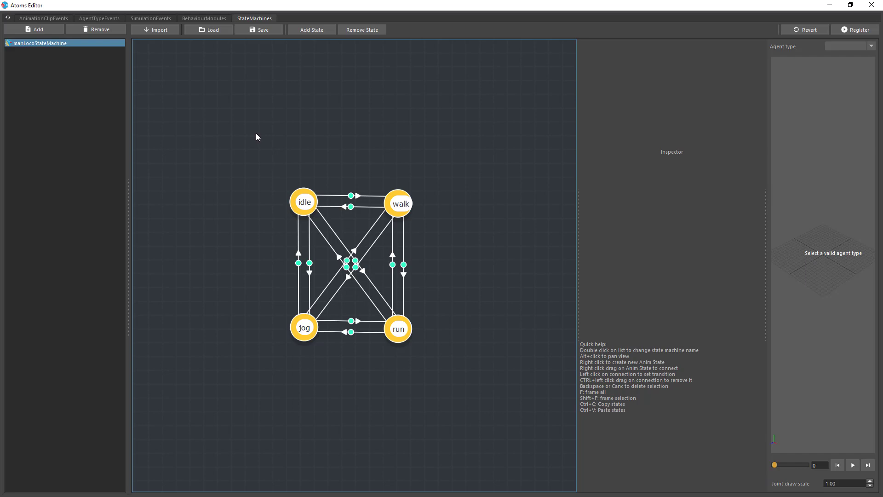
Widen the inspector and review the settings and clips of the idle and walk states
left_click(294, 200)
left_click_drag(577, 184, 483, 190)
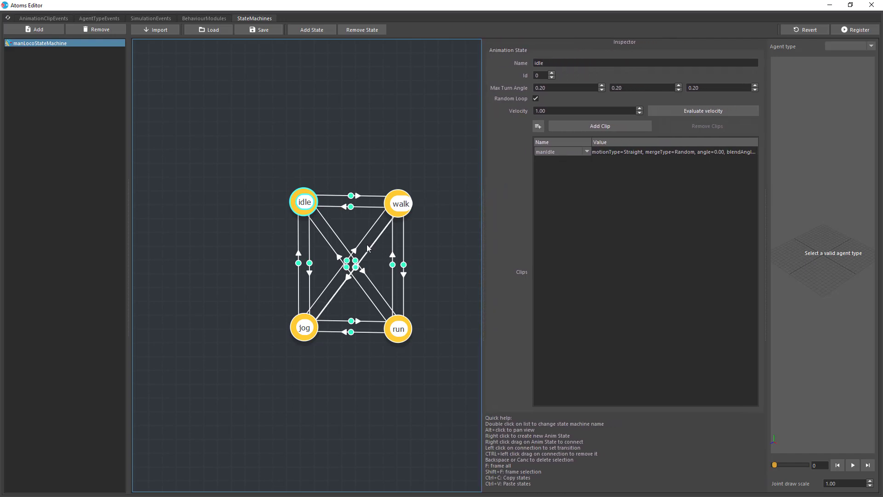
left_click(399, 209)
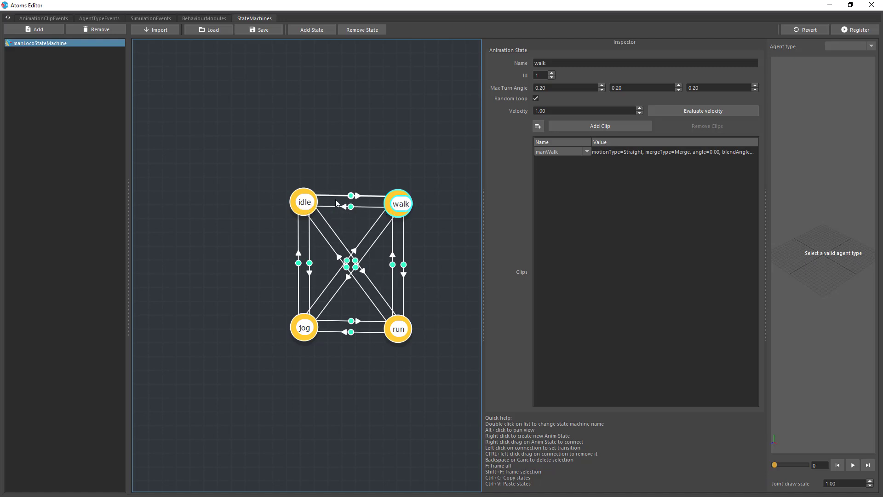
Create two new animation states above the idle and walk states
right_click(307, 114)
left_click(317, 119)
right_click(373, 115)
left_click(387, 119)
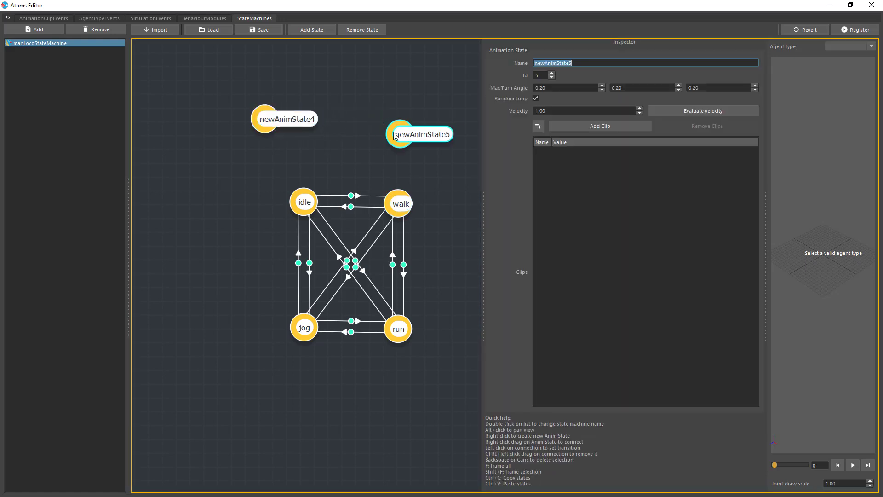
Align the two new states and connect newAnimState4 to newAnimState5
left_click_drag(267, 121, 270, 117)
right_click_drag(273, 114, 400, 116)
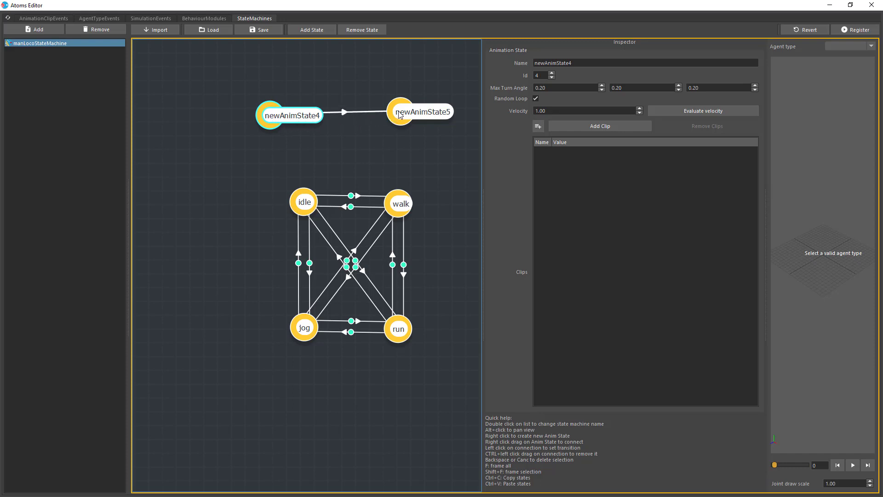
left_click_drag(400, 115, 408, 120)
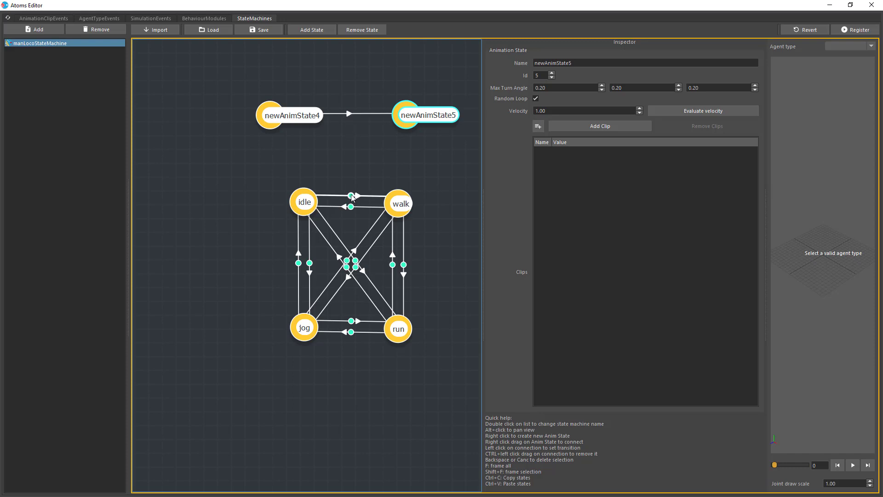
Inspect the idle-to-walk connection, and try adding and removing a transition clip on the connection between the two new states
left_click(335, 195)
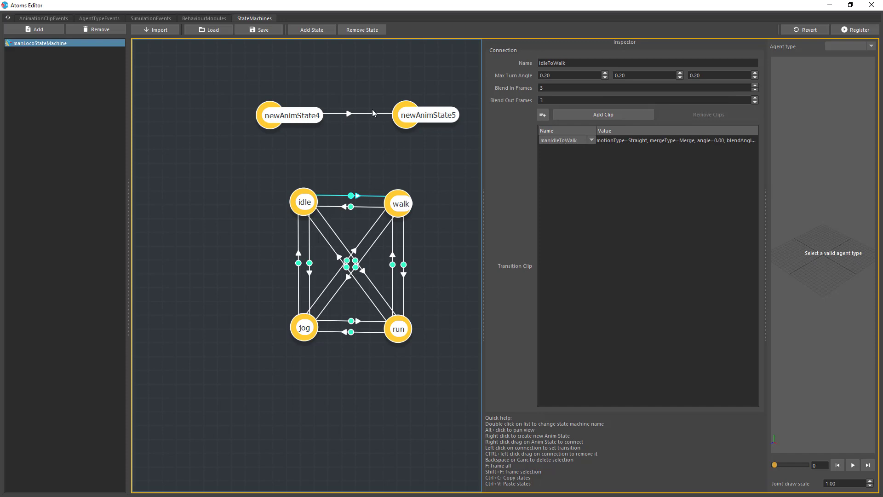
left_click(350, 114)
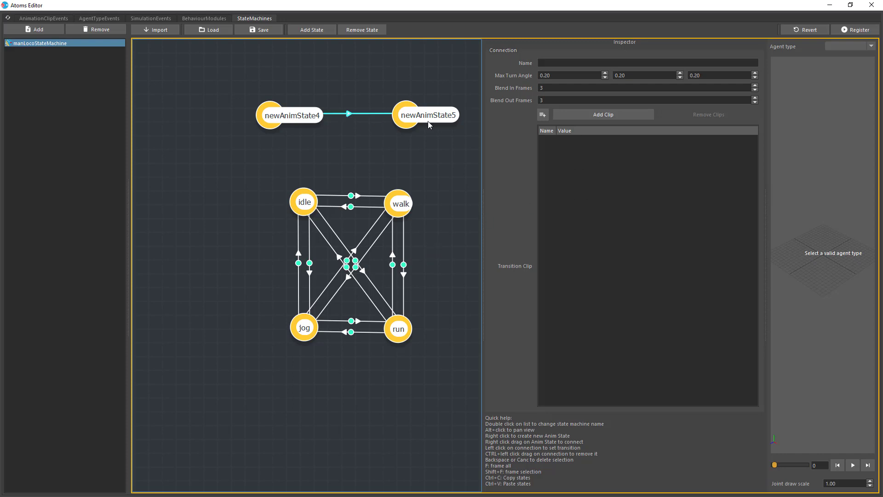
left_click(597, 115)
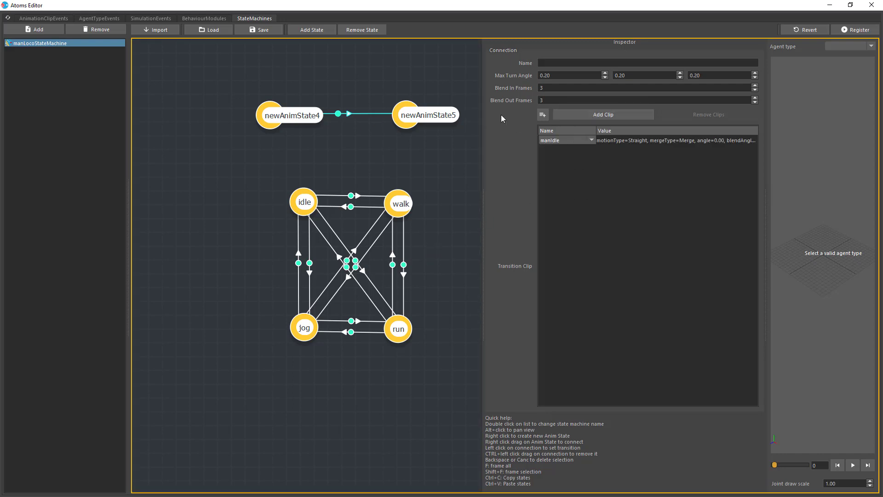
left_click(618, 142)
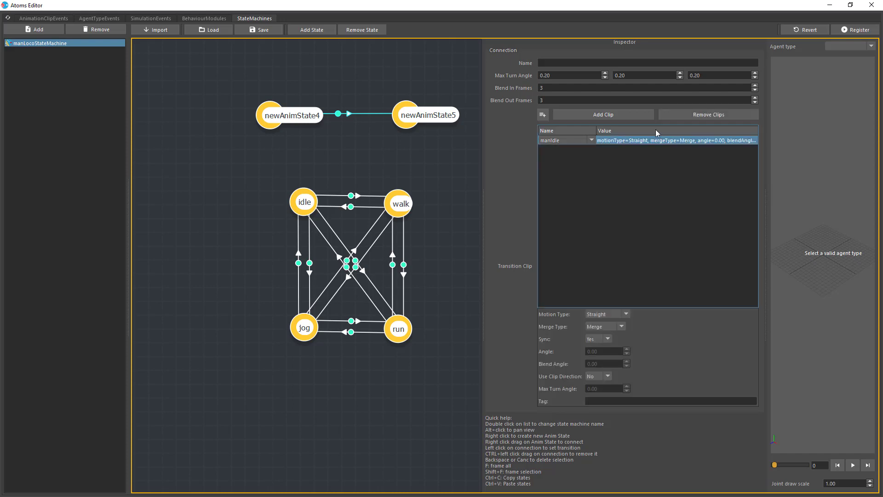
left_click(699, 114)
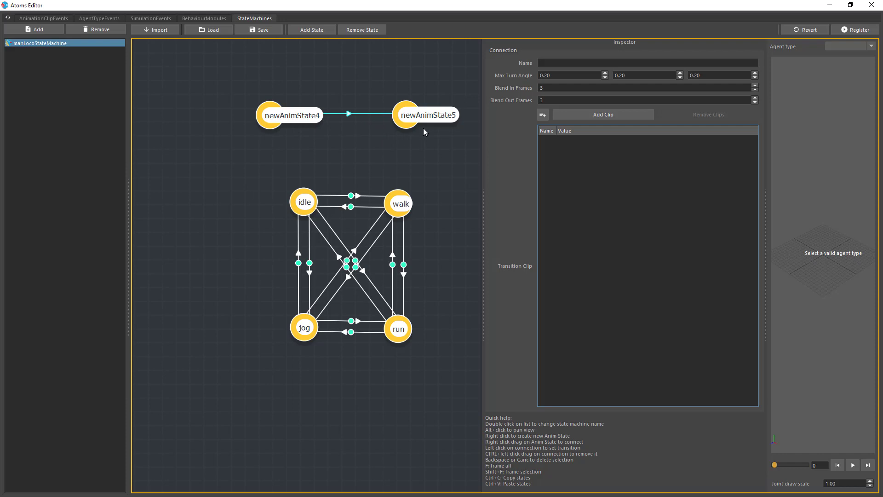
Reposition newAnimState5, review its incoming connection, and delete newAnimState4 and newAnimState5 from the graph
left_click_drag(408, 121, 398, 121)
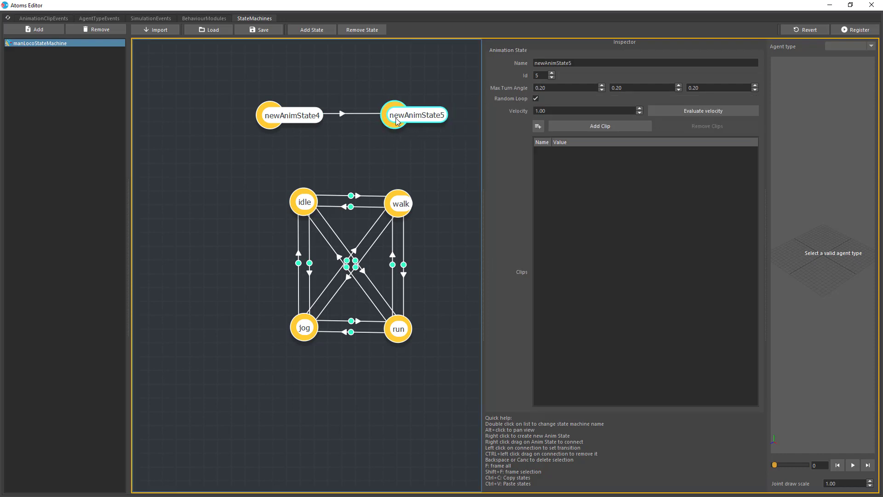
left_click(344, 113)
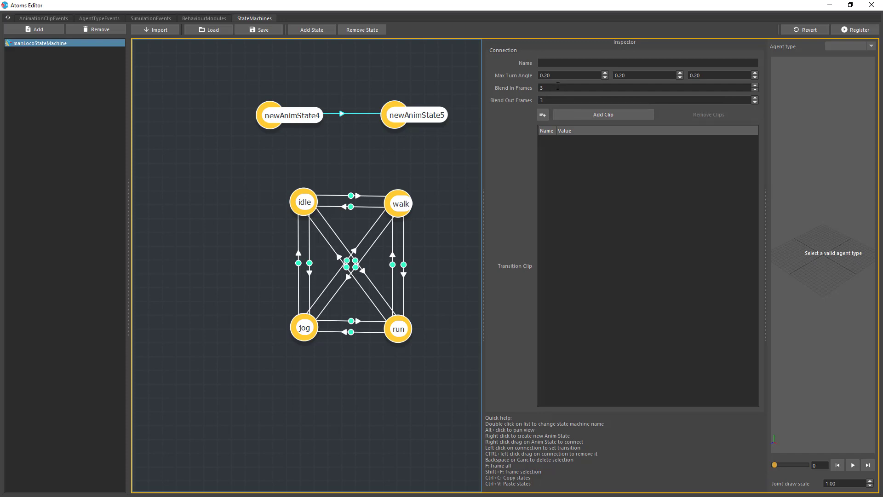
left_click_drag(426, 87, 255, 141)
key("Delete")
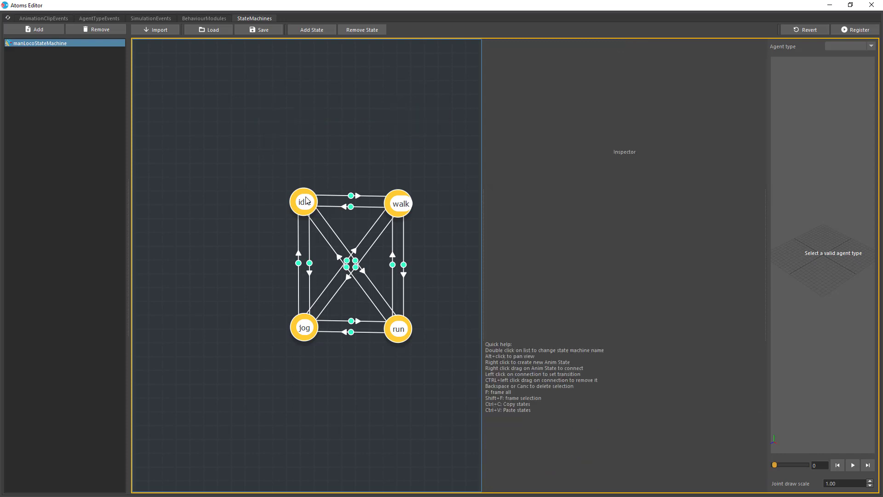
Review the settings and clips of the idle, walk, run and jog states one after another
left_click_drag(361, 166, 308, 207)
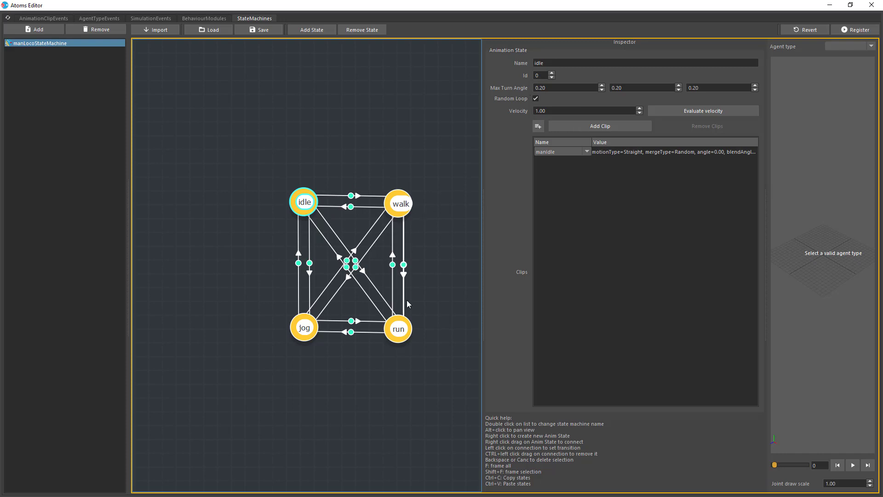
left_click(396, 204)
left_click(393, 326)
left_click(305, 335)
left_click(394, 332)
left_click(305, 202)
left_click(398, 329)
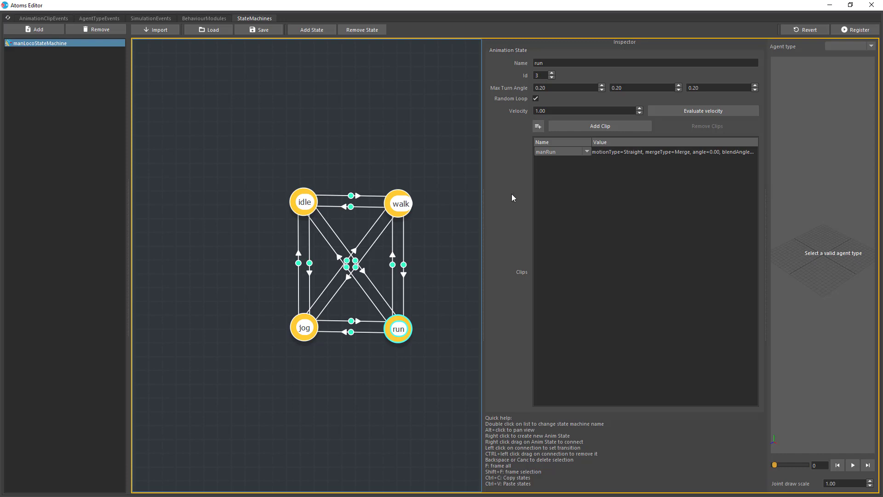
Try adding a new animation state above the walk state, repositioning it and deleting it again
right_click(407, 88)
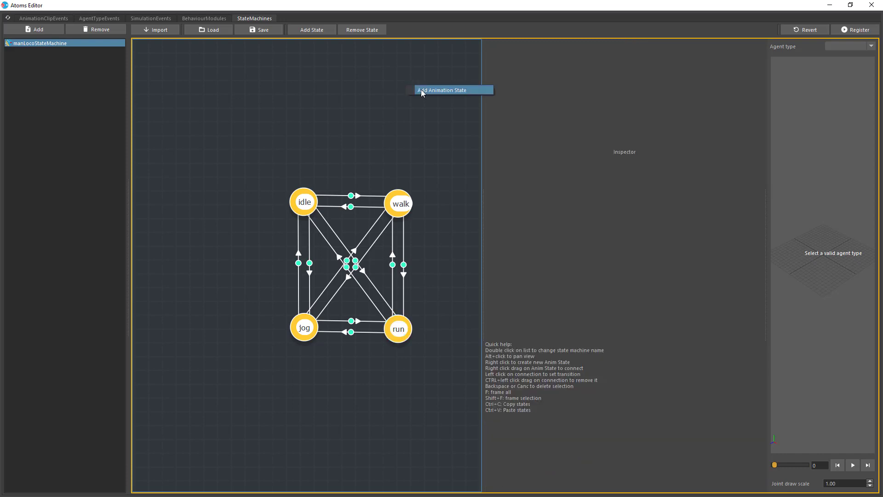
left_click(421, 91)
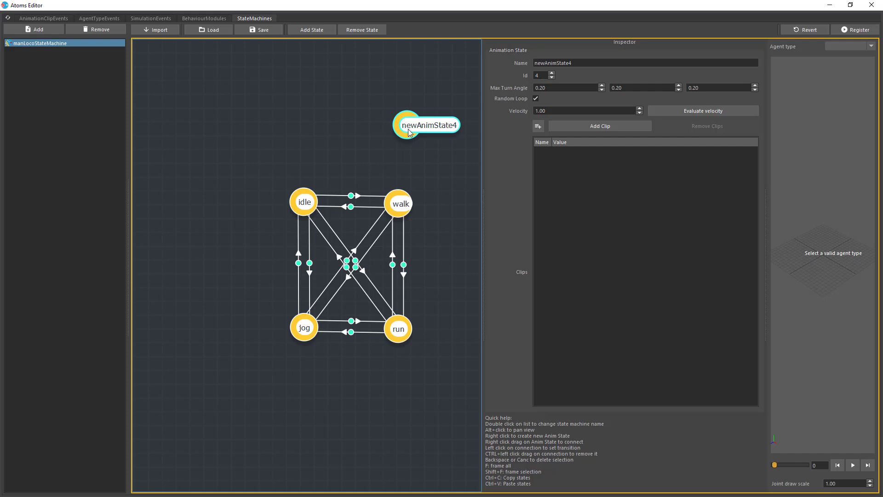
left_click_drag(410, 132, 395, 139)
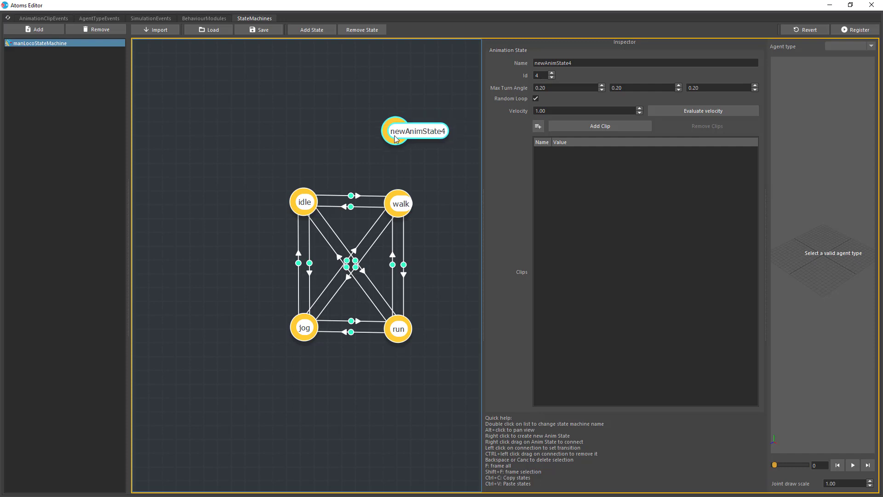
key("Delete")
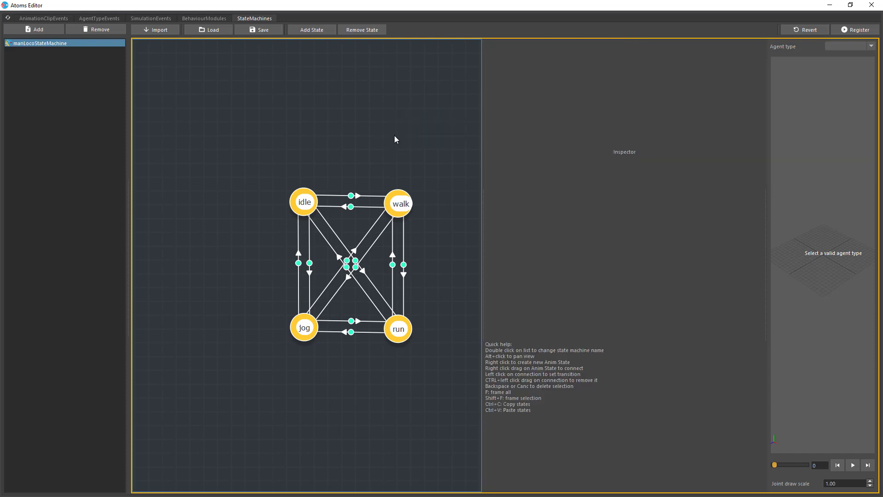
Examine the manIdle clip's parameters in the idle state, including the available merge types
left_click(402, 332)
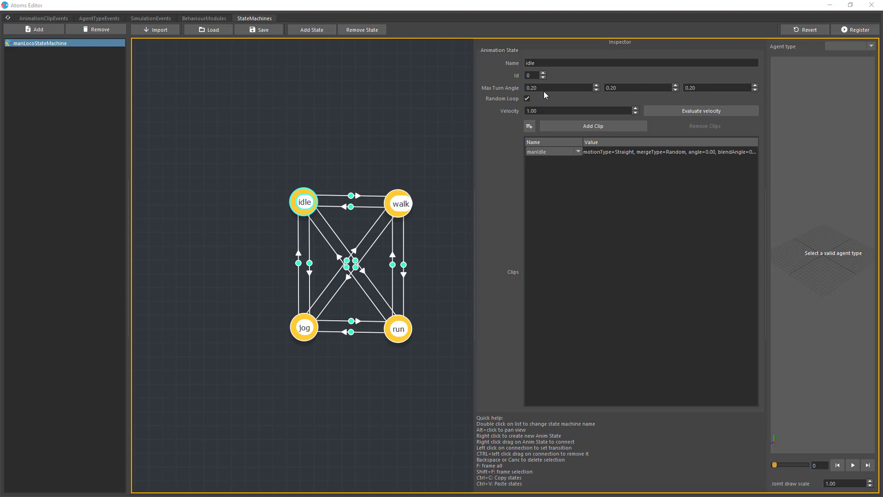
left_click(630, 152)
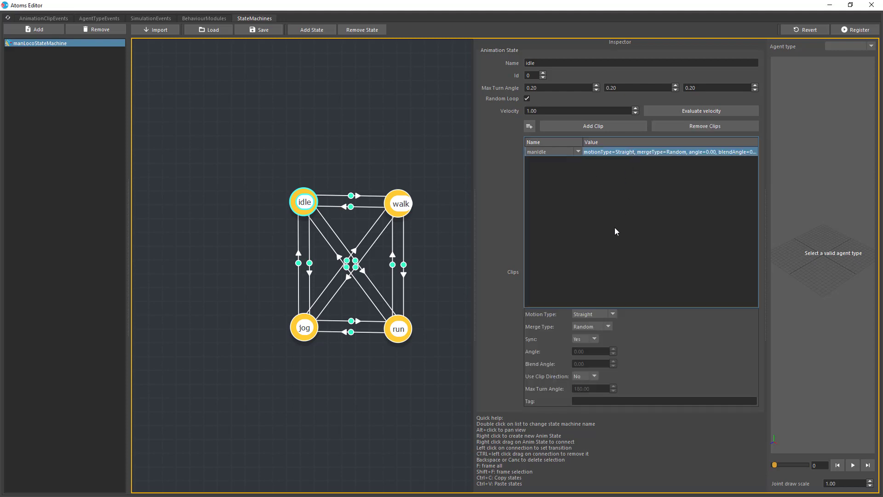
left_click(581, 327)
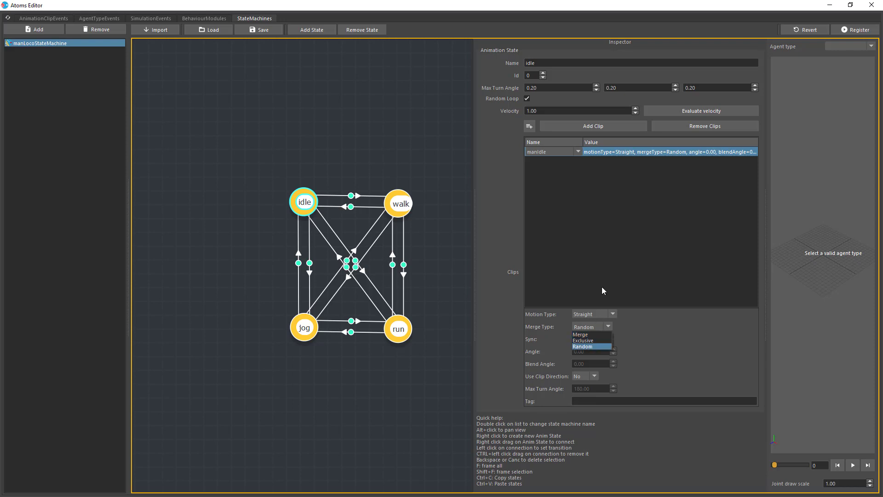
left_click(673, 346)
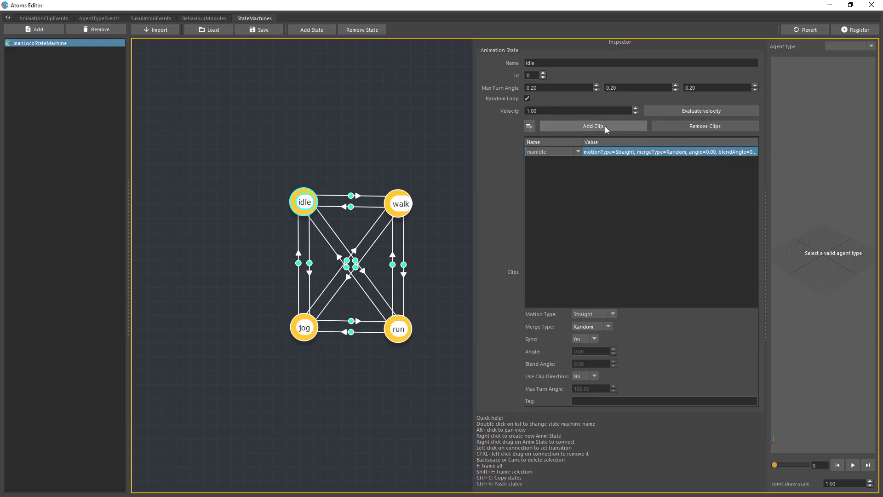
Add the consecutive animation clips from manIdleToRun through manJogToWalk to the idle state in one go
left_click(533, 129)
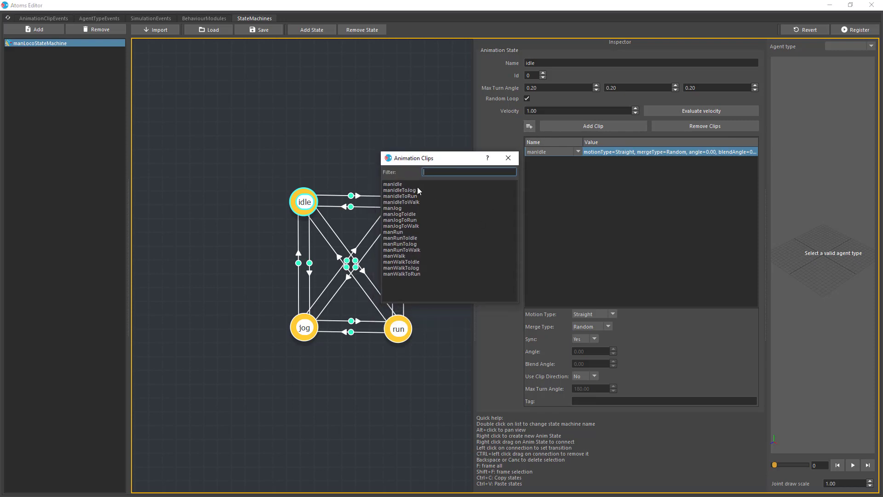
left_click(409, 196)
left_click(413, 225, "shift")
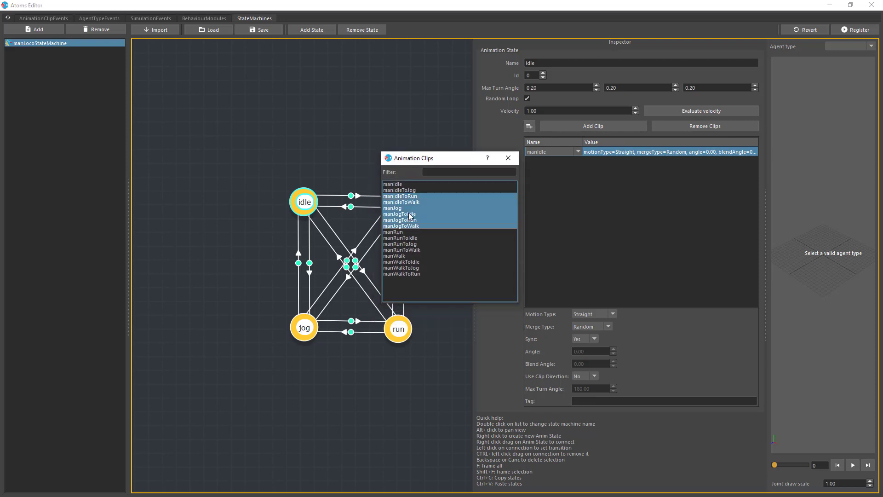
left_click_drag(408, 222, 555, 225)
left_click_drag(601, 205, 601, 205)
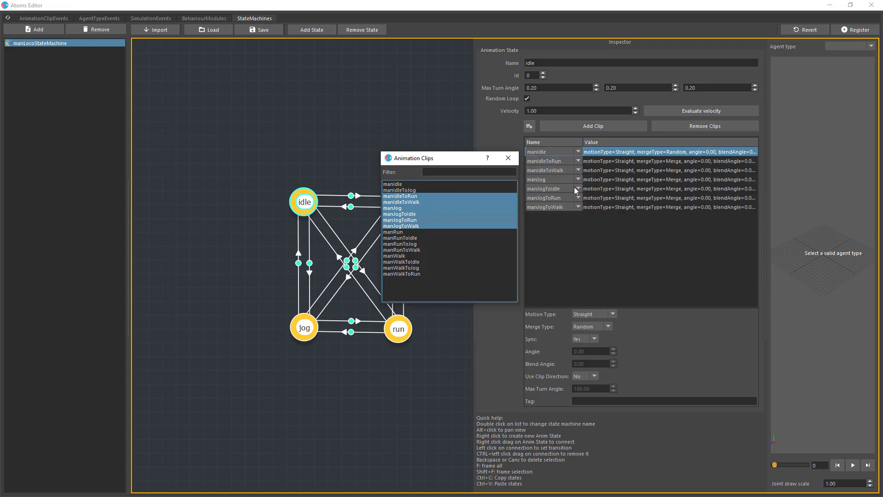
left_click(508, 159)
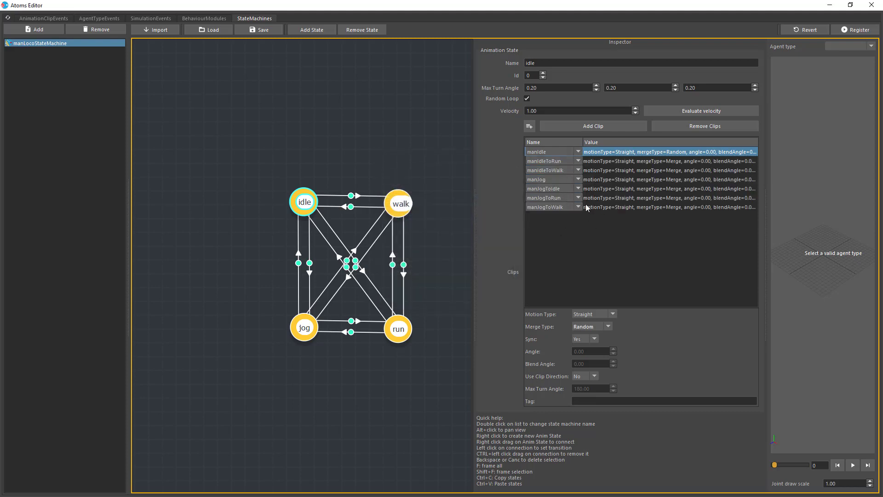
Set the Merge Type of all the added idle clips to Random, then revert the state machine changes
left_click(627, 162)
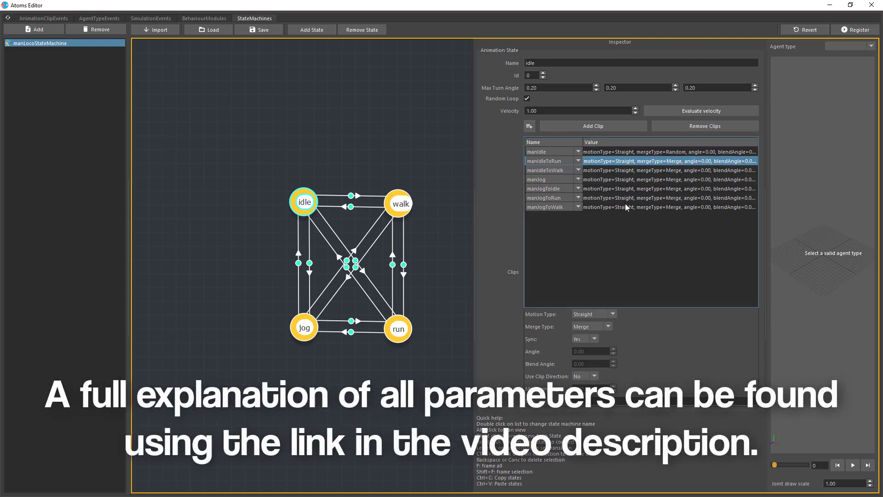
left_click(625, 207, "shift")
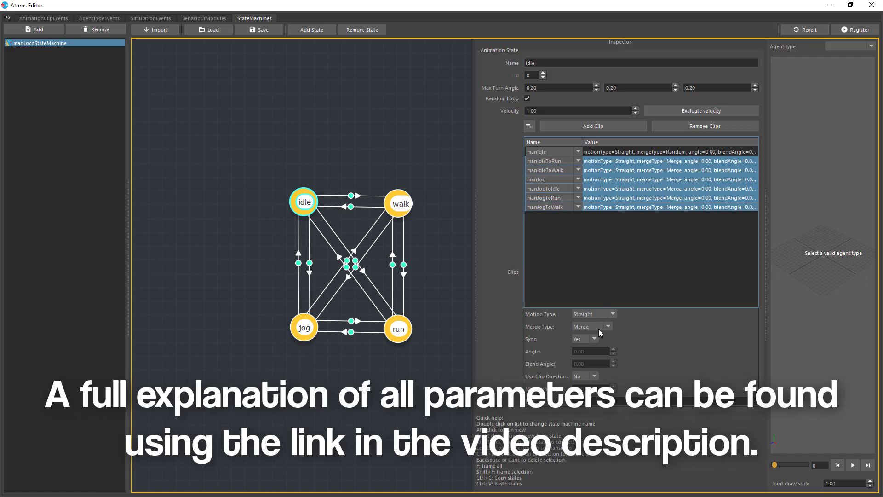
left_click(599, 332)
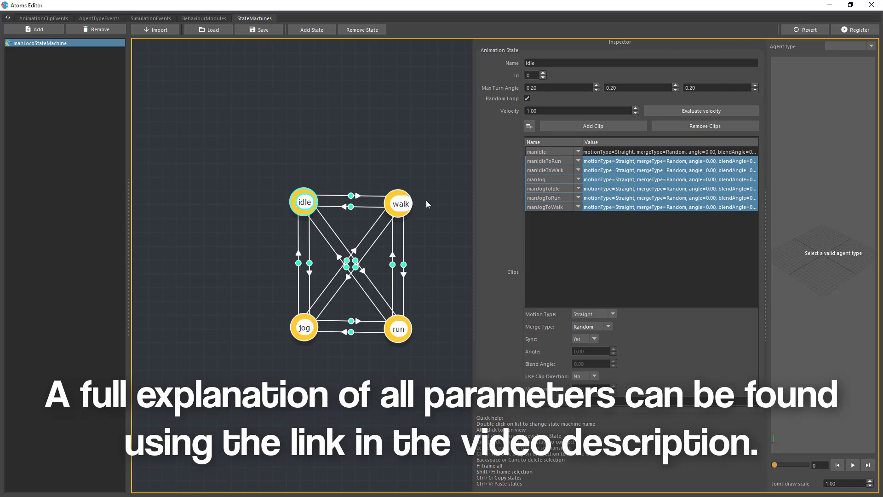
left_click(804, 30)
Compare the settings and clips of the idle state, the walk state and the idleToWalk connection
left_click(308, 196)
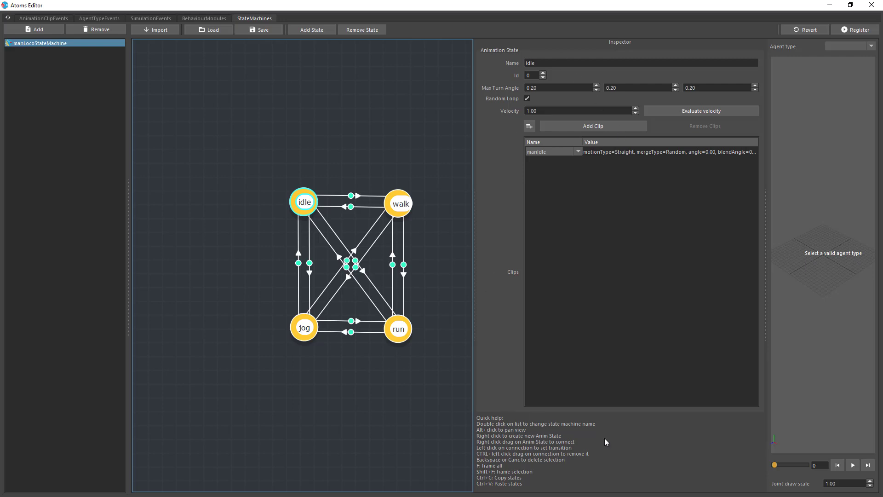
left_click(357, 196)
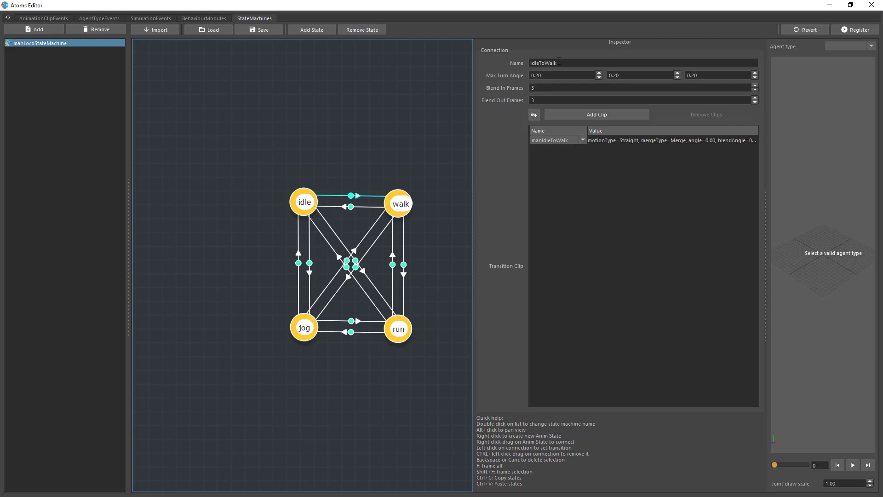
left_click(380, 209)
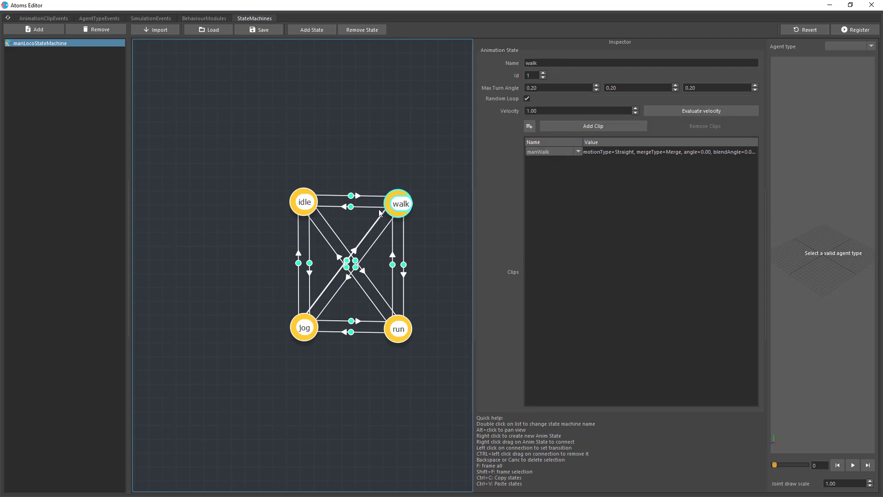
left_click(351, 197)
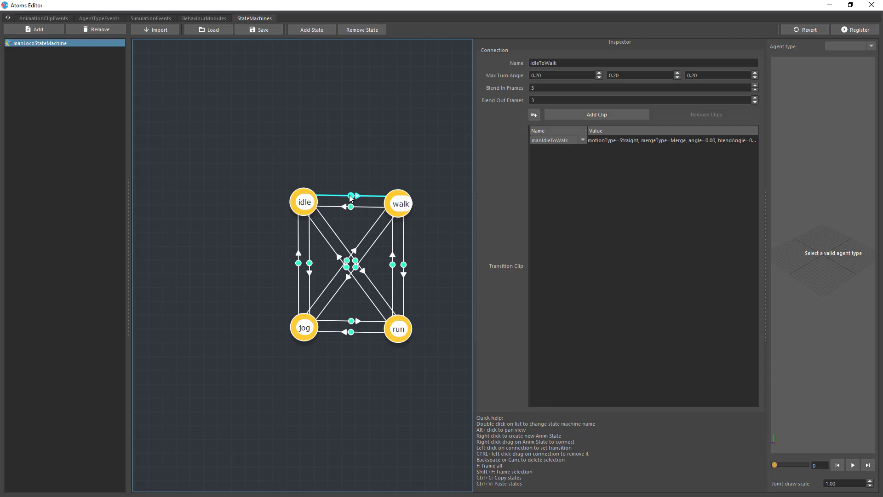
left_click(400, 201)
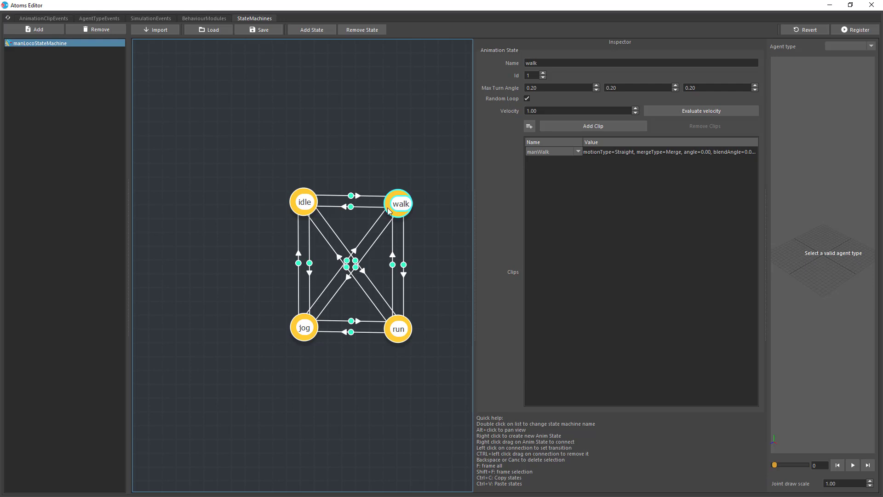
left_click(382, 196)
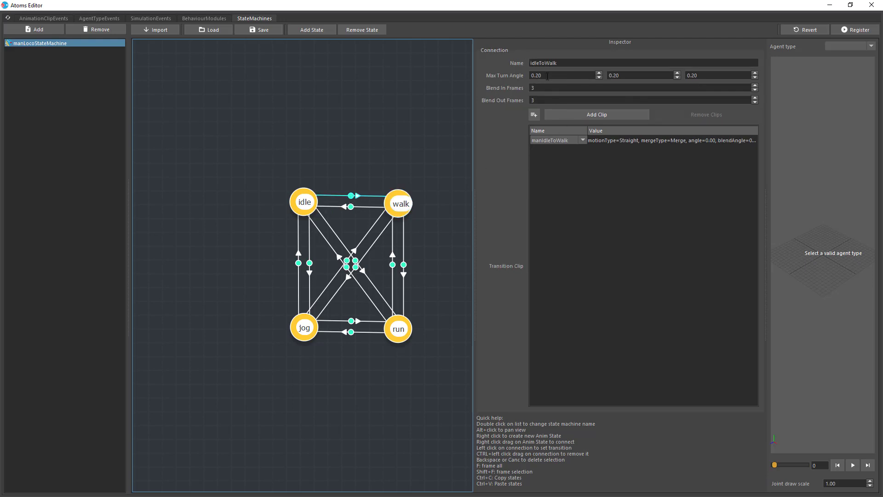
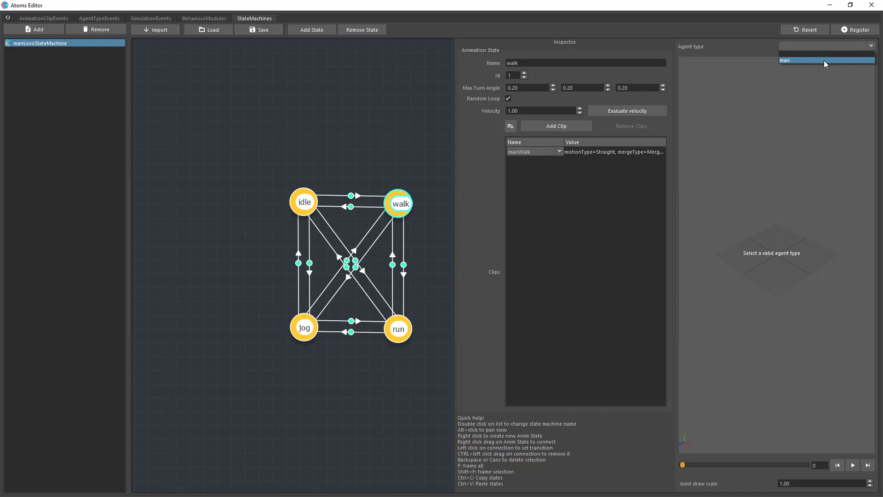
Set the preview's agent type to man and play back the walk state's animation on it
left_click(824, 60)
middle_click_drag(804, 257, 804, 227)
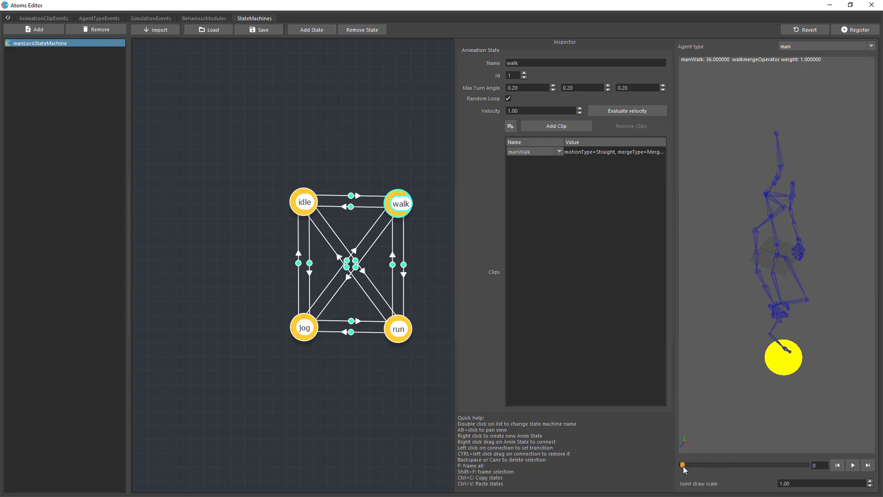
left_click_drag(684, 467, 632, 468)
left_click(856, 466)
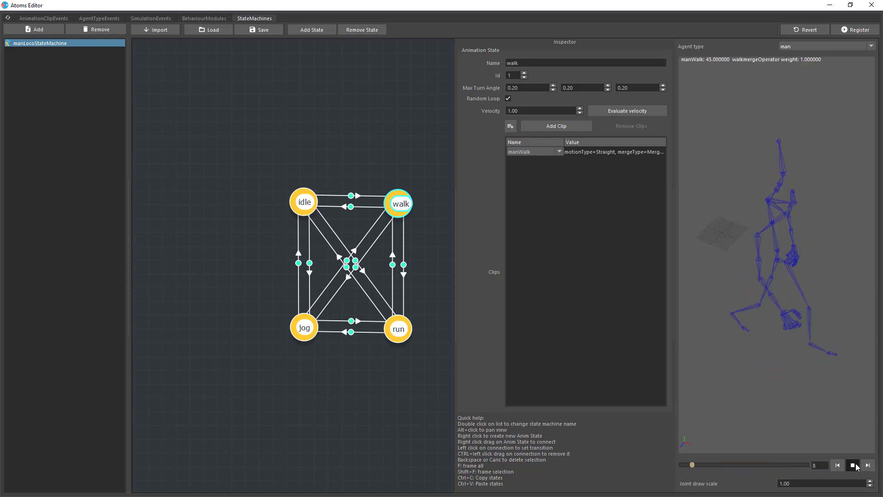
left_click(855, 465)
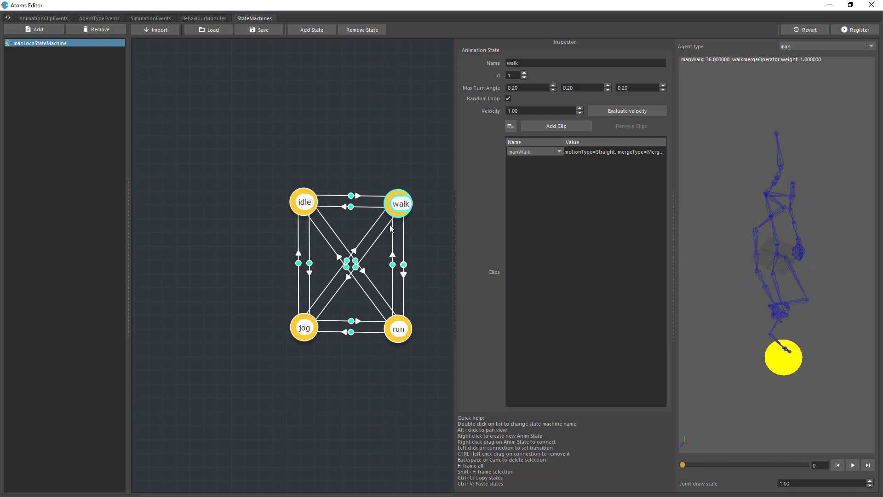
Play the idleToWalk transition preview, scrub back to frame 152 and advance through the blend frame by frame
left_click(336, 196)
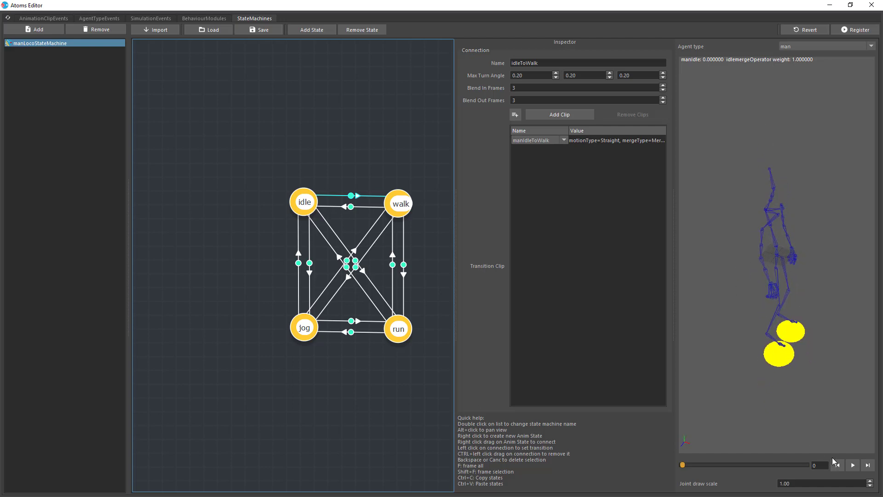
left_click(849, 466)
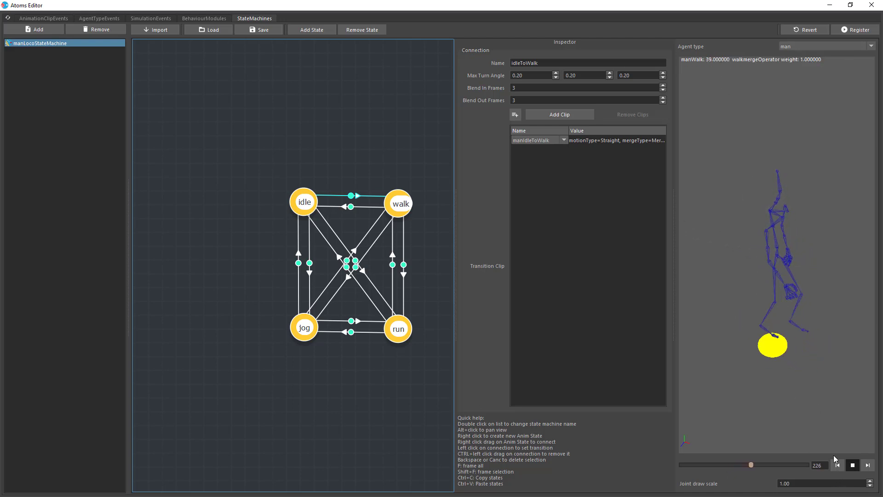
left_click(853, 466)
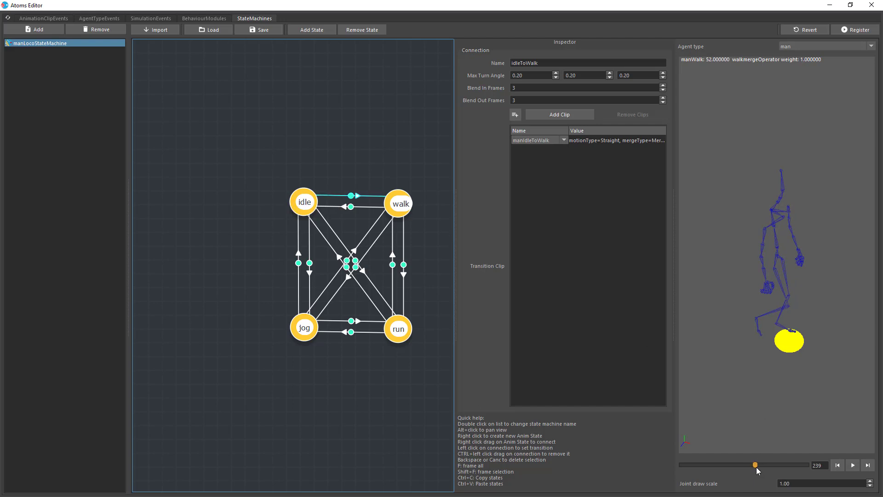
left_click_drag(756, 466, 728, 463)
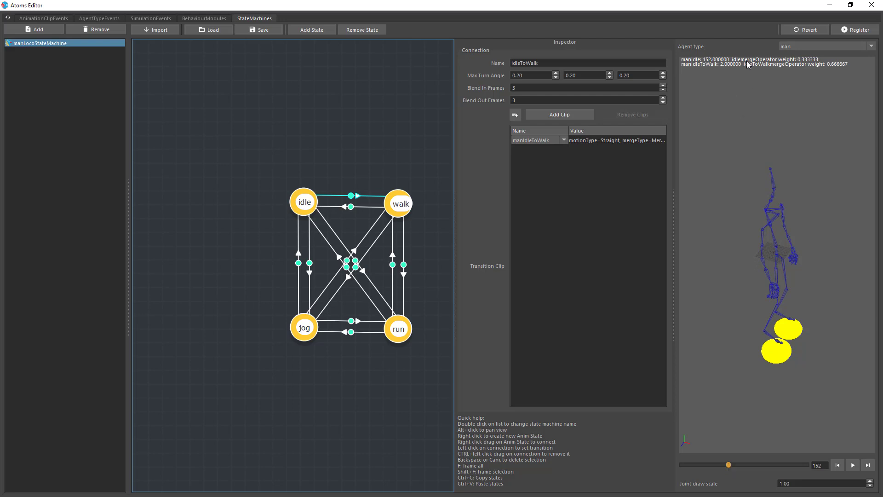
left_click(868, 465)
left_click(869, 465)
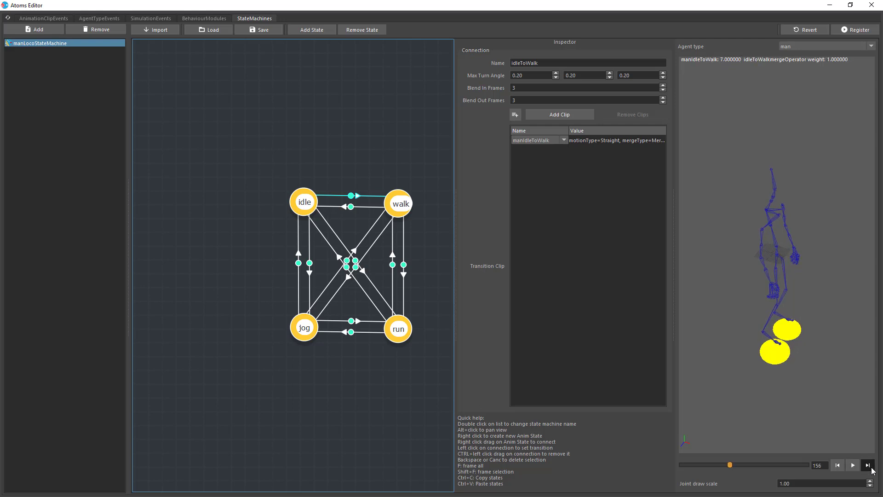
Play the idleToWalk transition on into the walk, rewind the preview to frame 0 and clear its agent type
left_click(868, 465)
left_click(852, 465)
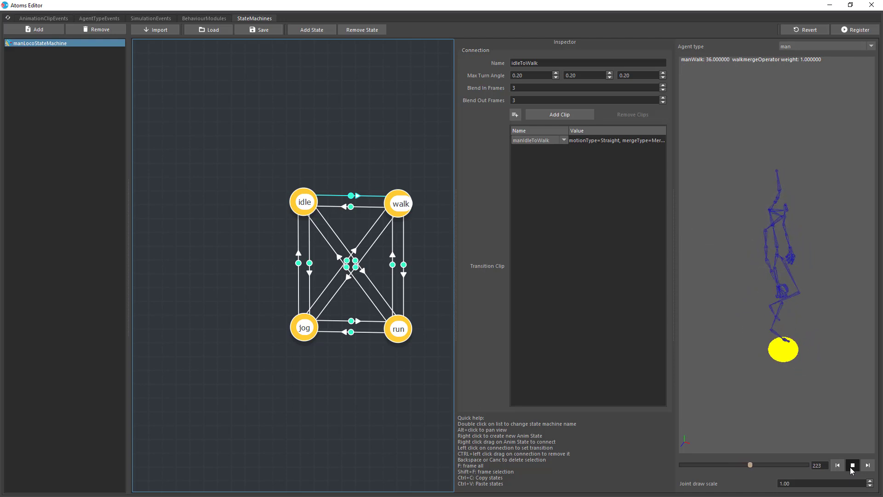
left_click(853, 467)
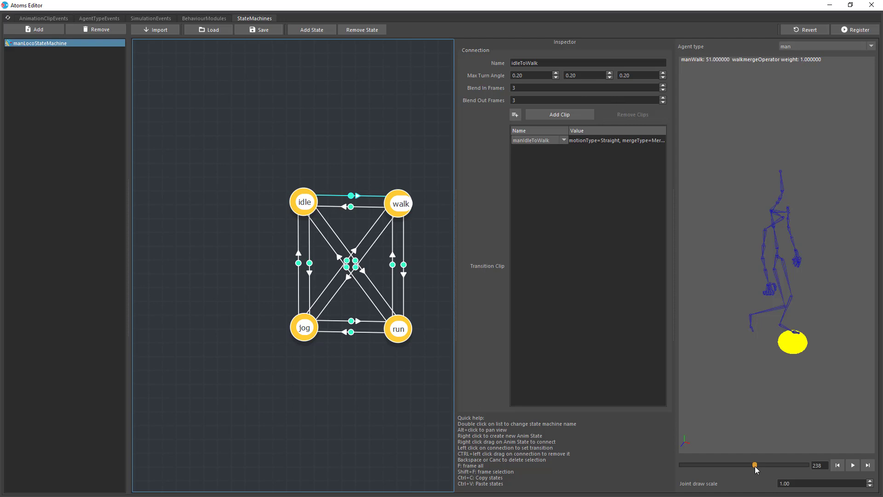
left_click_drag(755, 465, 653, 470)
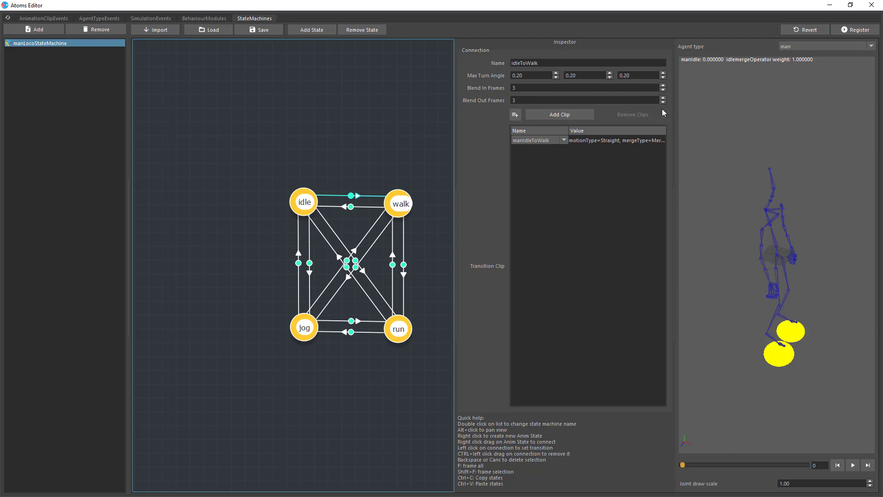
scroll(786, 46, "up", 1)
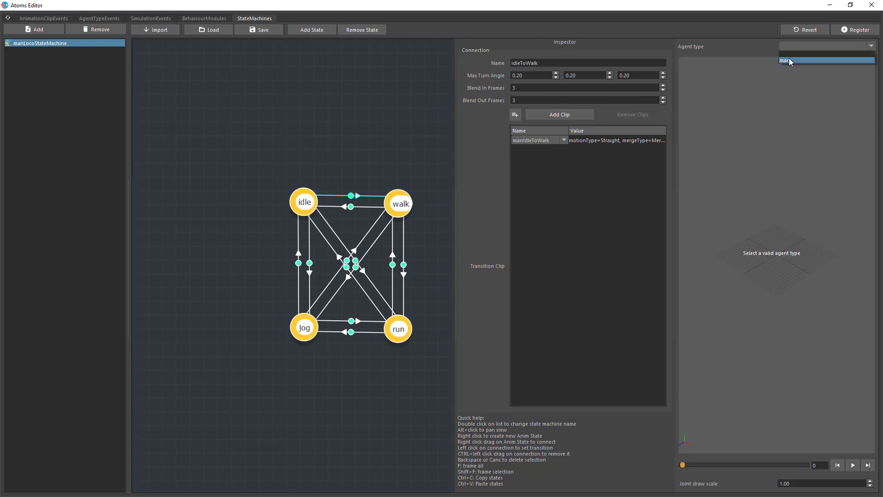
Try adding an extra animation state above idle in manLocoStateMachine, then delete it and revert the state machine
right_click(295, 90)
left_click(322, 97)
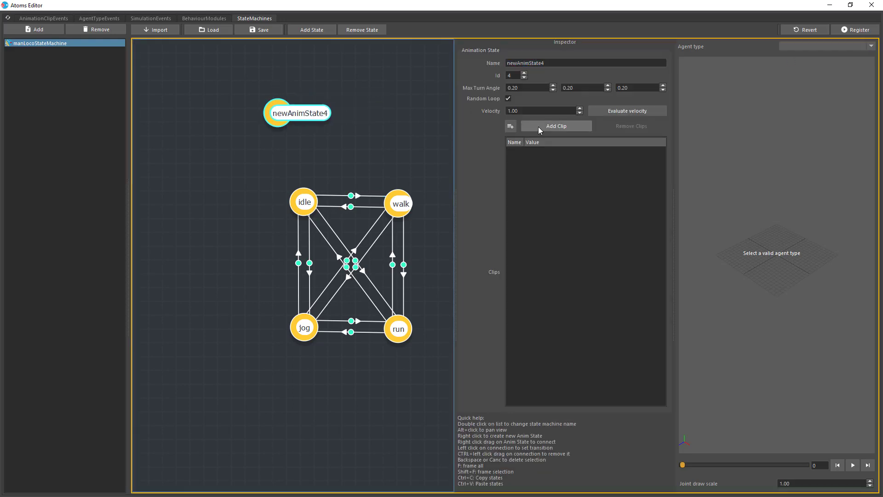
left_click(301, 115)
key("Delete")
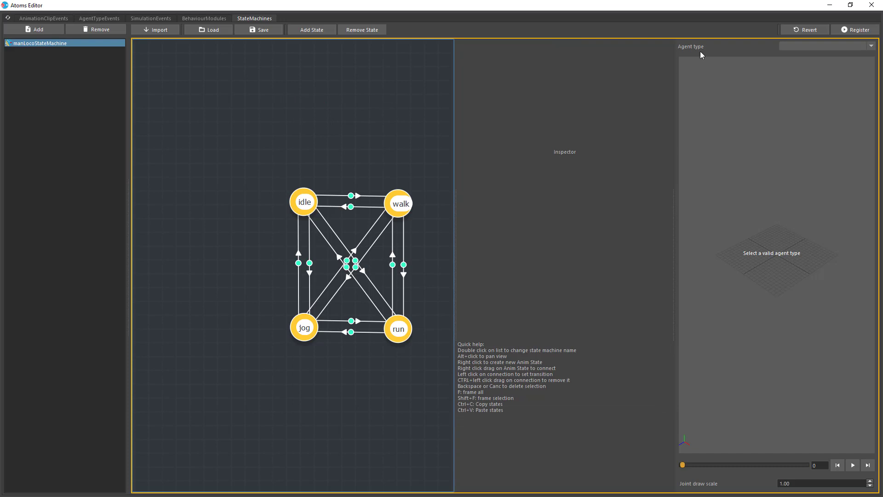
left_click(806, 29)
Create a new state machine and name it testMachine
right_click(47, 70)
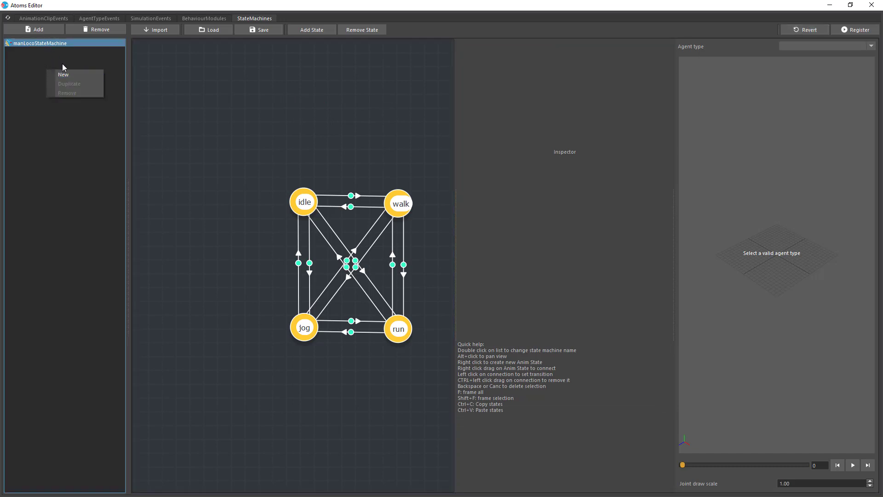
left_click(68, 74)
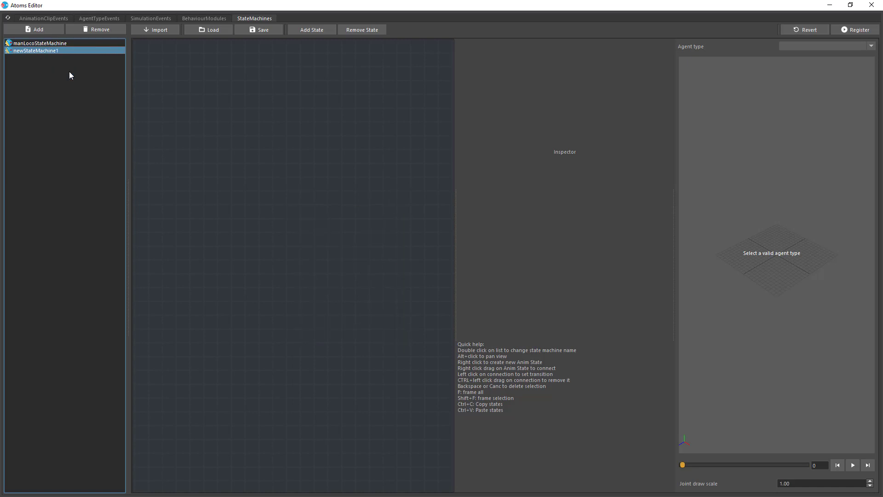
double_click(55, 49)
type("testMa")
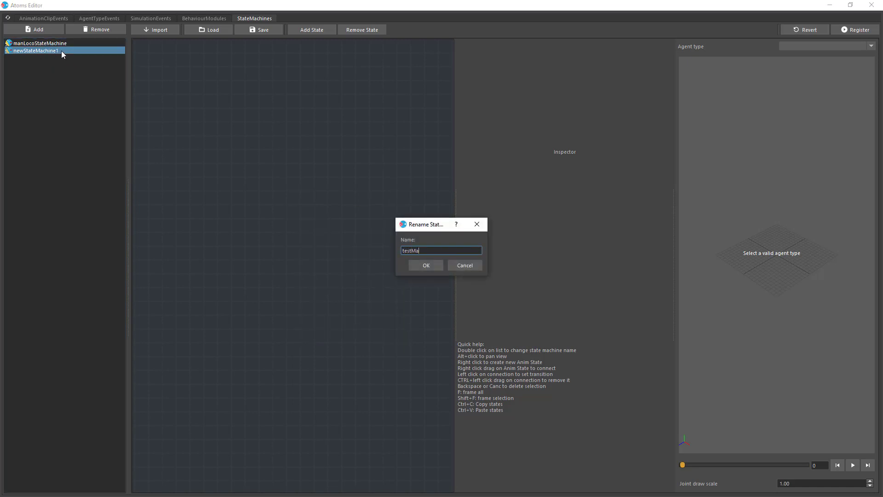
type("chine")
key("Return")
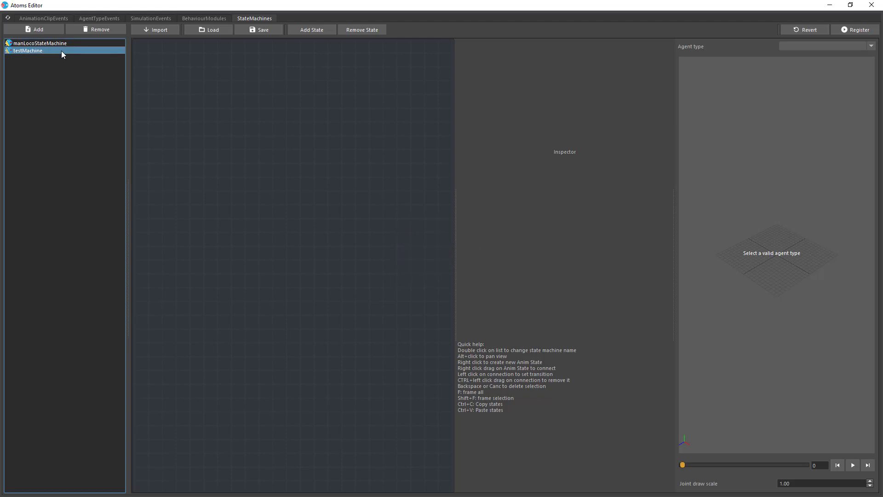
Rename the testMachine state machine as testStateMachine
double_click(36, 48)
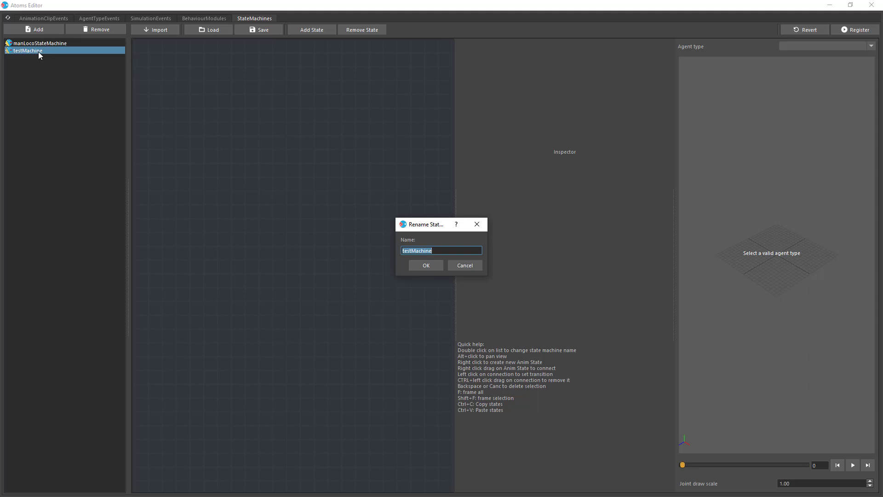
left_click(434, 251)
key("Return")
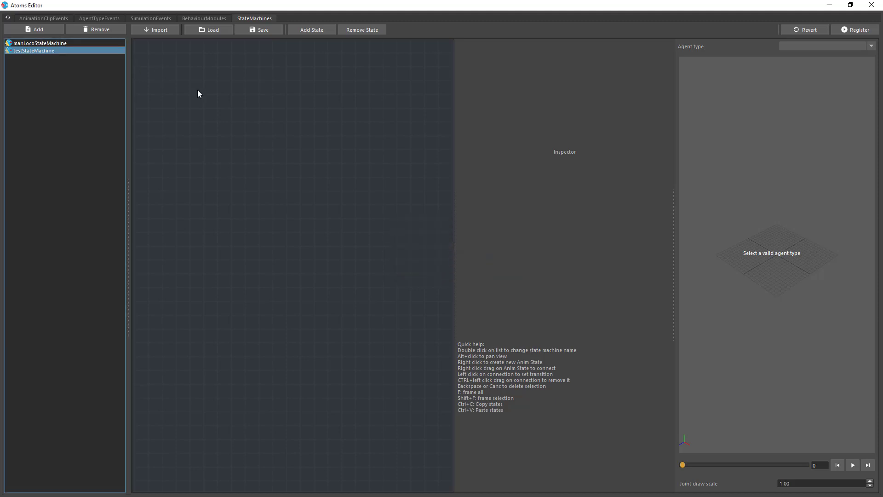
Add two animation states to testStateMachine and place them side by side in the graph
right_click(256, 147)
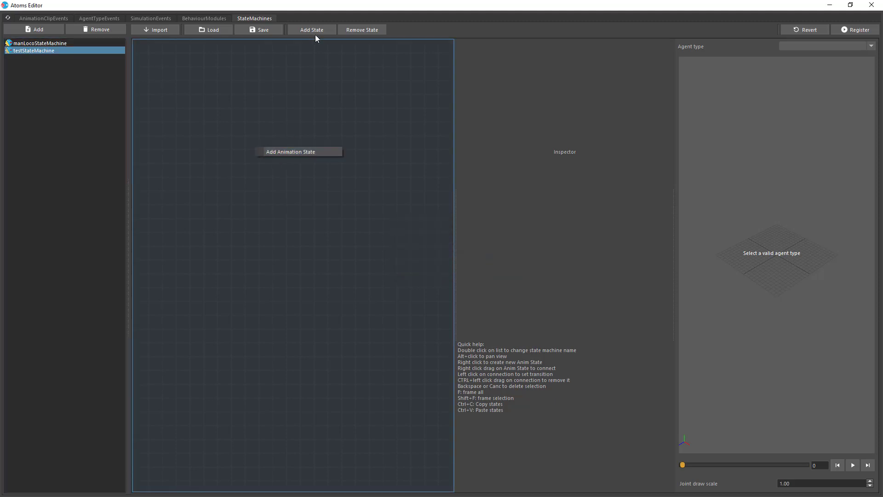
left_click(279, 152)
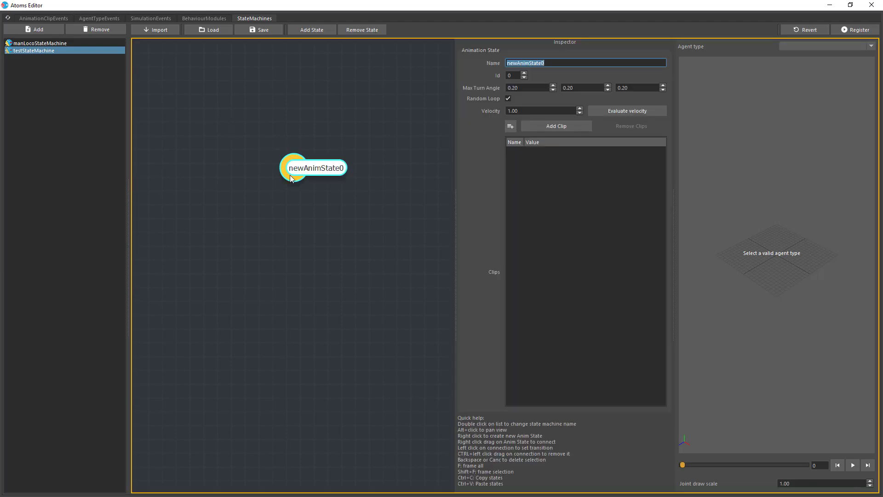
left_click_drag(288, 166, 233, 203)
right_click(339, 196)
left_click(350, 201)
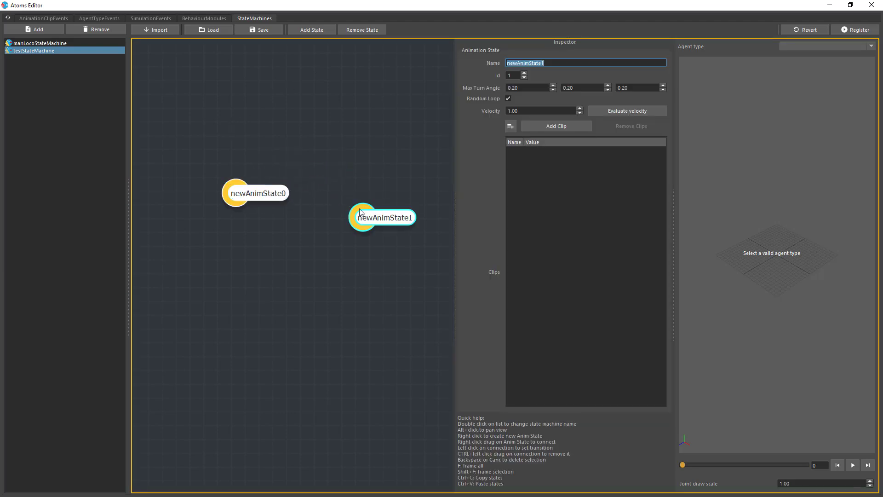
left_click_drag(360, 208, 357, 200)
Rename the state with Id 0 as idle and the state with Id 1 as walk
left_click(242, 196)
double_click(544, 62)
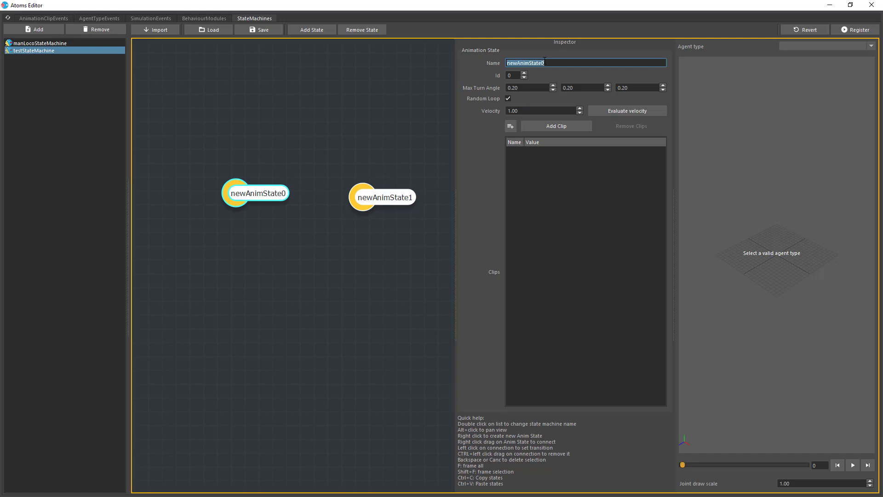
type("idle")
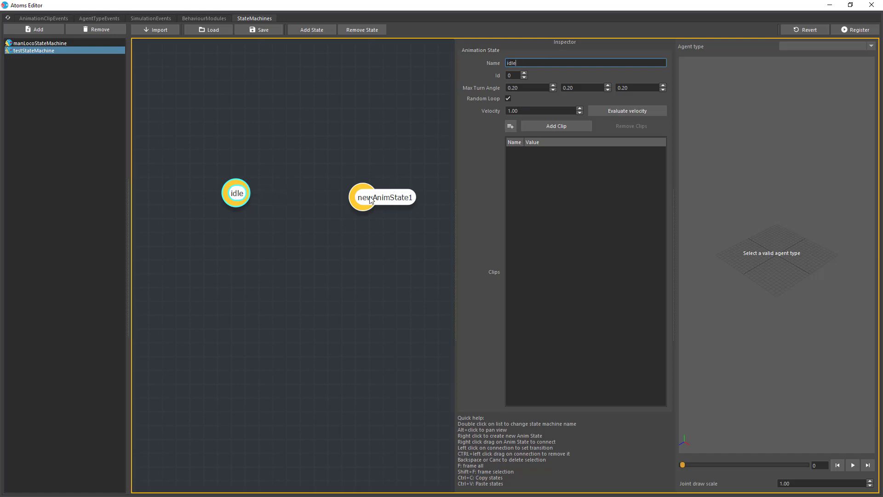
left_click(384, 197)
double_click(544, 62)
type("wak")
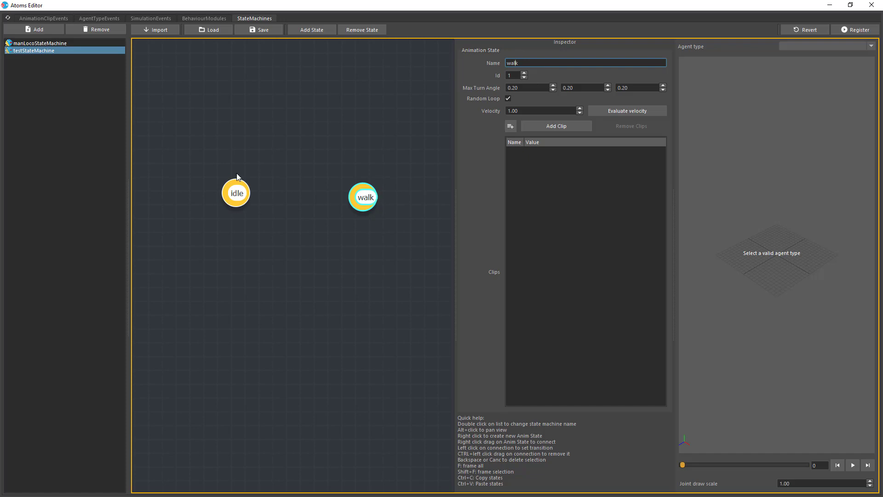
Connect idle to walk with the two states level, deleting and recreating the connection once
right_click_drag(240, 198, 364, 202)
left_click_drag(364, 202, 359, 197)
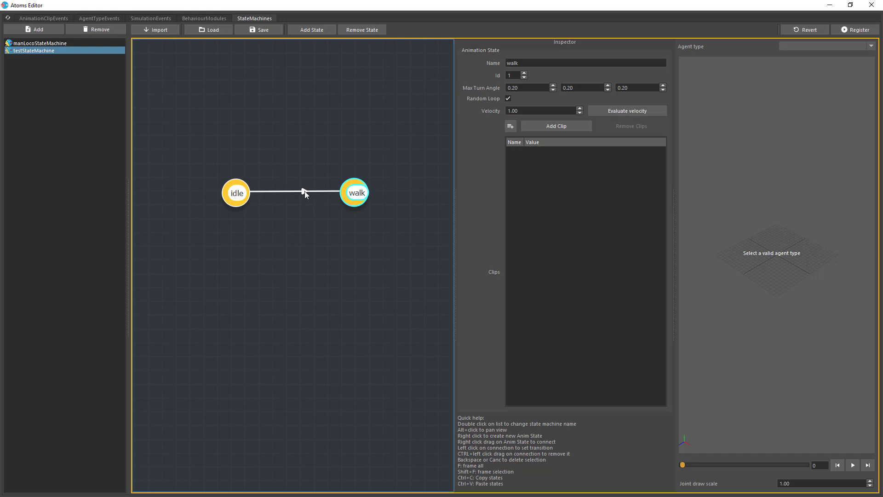
left_click_drag(305, 191, 274, 179, "ctrl")
right_click_drag(243, 193, 366, 192)
Add the manIdle clip to the idle state and the manWalk clip to the walk state
left_click(237, 196)
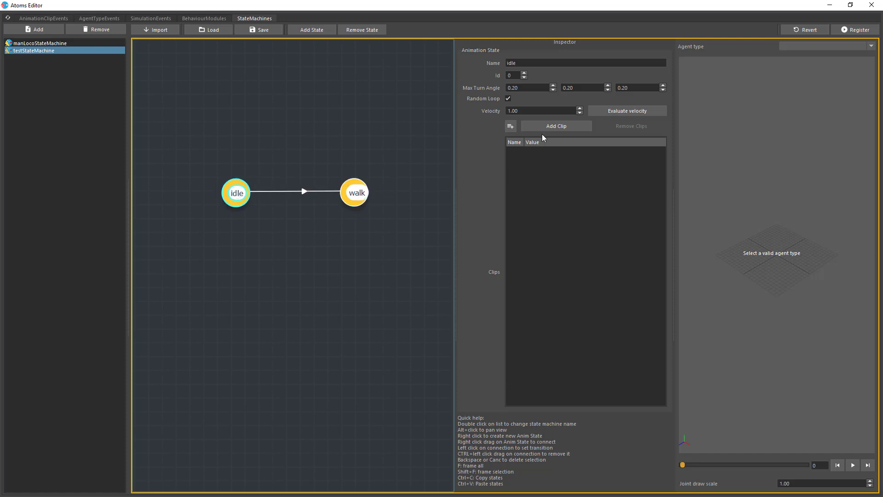
left_click(542, 128)
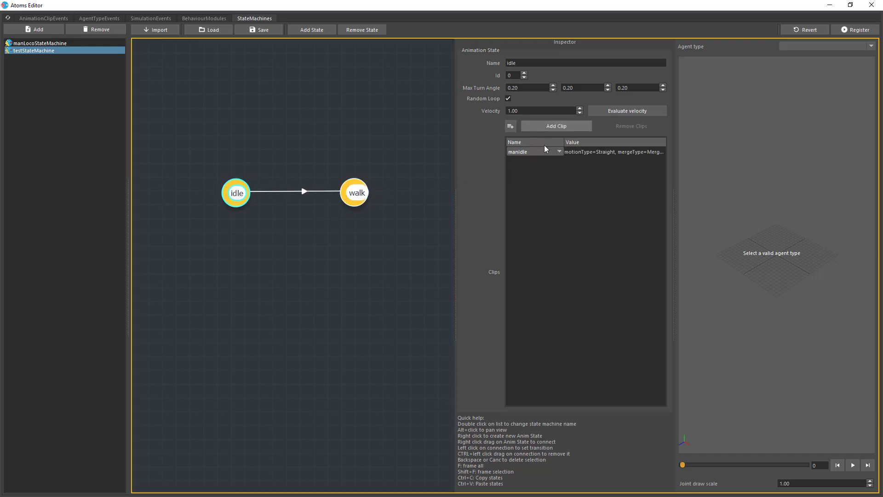
left_click(363, 188)
left_click(526, 127)
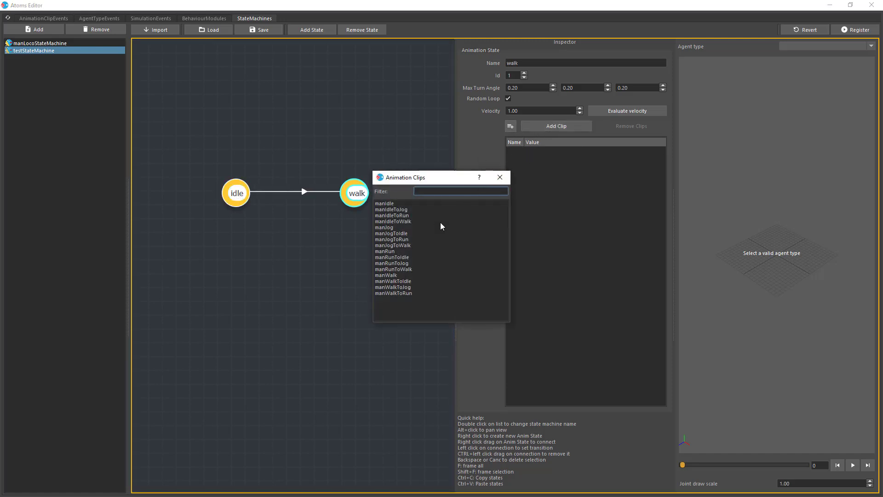
double_click(387, 275)
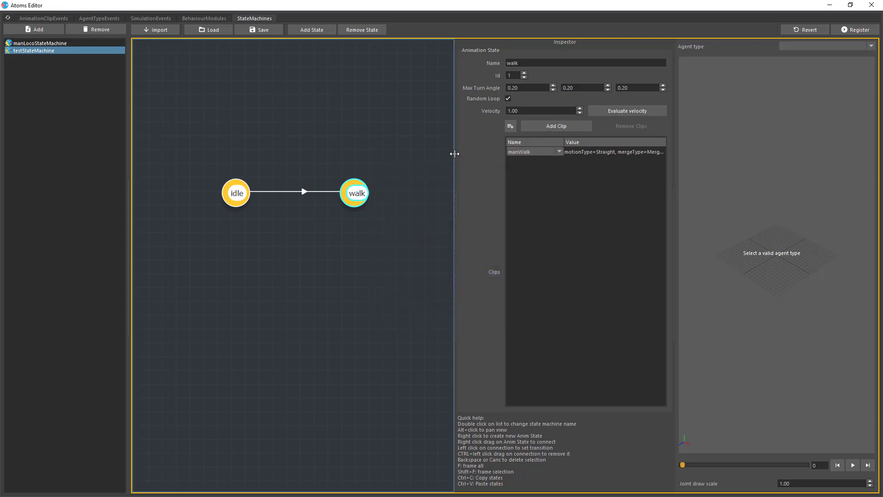
Widen the inspector and name the connection from idle to walk idleToWalk
left_click_drag(453, 151, 418, 151)
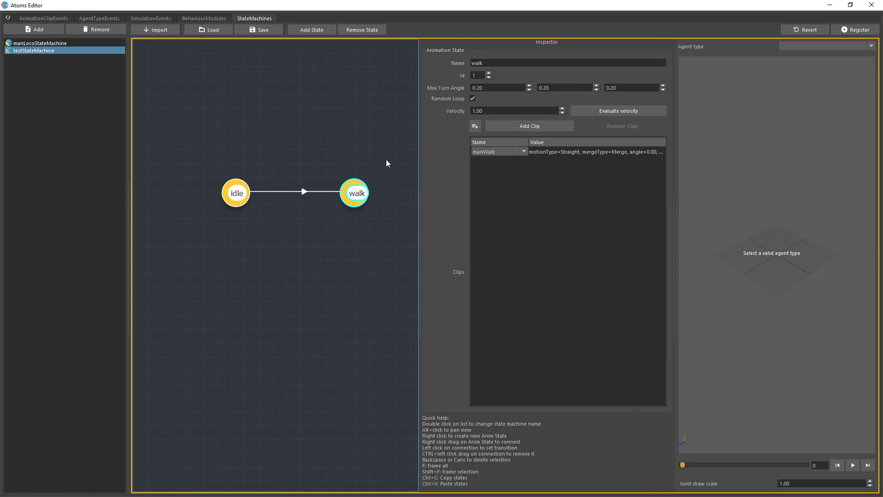
left_click(368, 141)
left_click(304, 192)
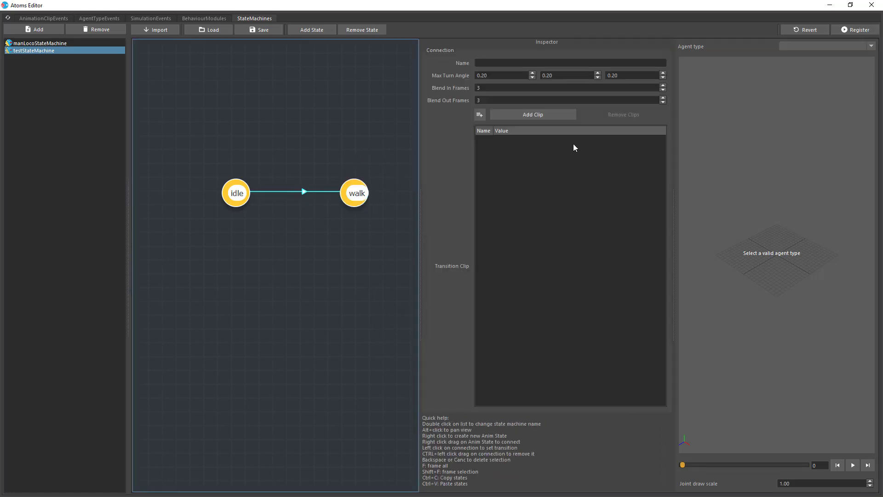
left_click(516, 63)
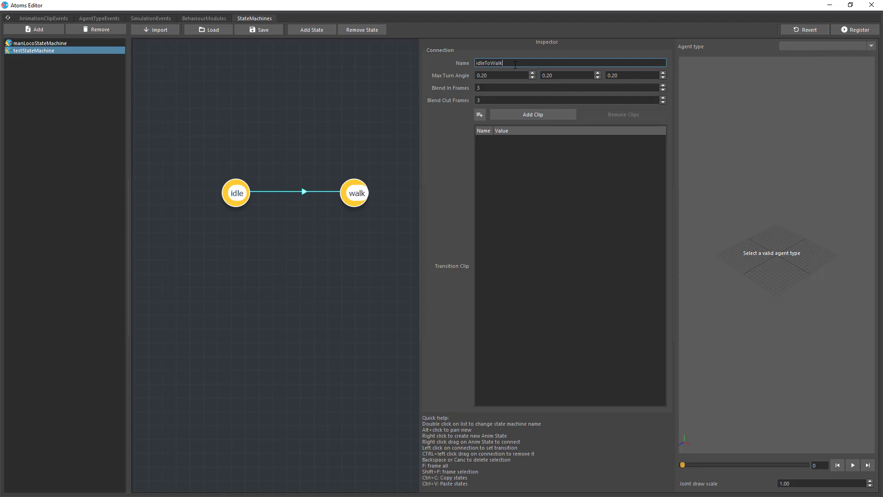
key("Return")
key("Tab")
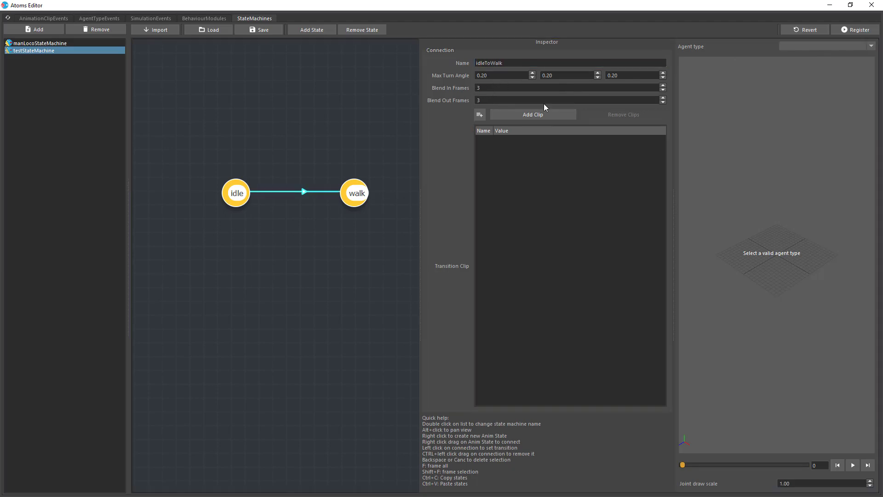
Set the preview's agent type to man and play the idleToWalk transition without a transition clip
left_click(822, 53)
left_click(821, 59)
left_click(852, 465)
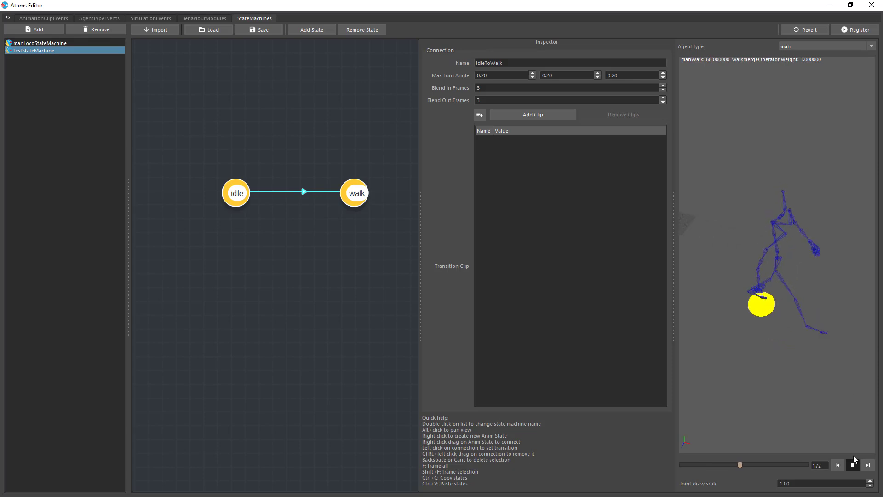
Step the preview back to frame 149, then back and forth through frame 154 to examine the direct idle-to-walk blend
left_click(837, 465)
left_click(837, 465)
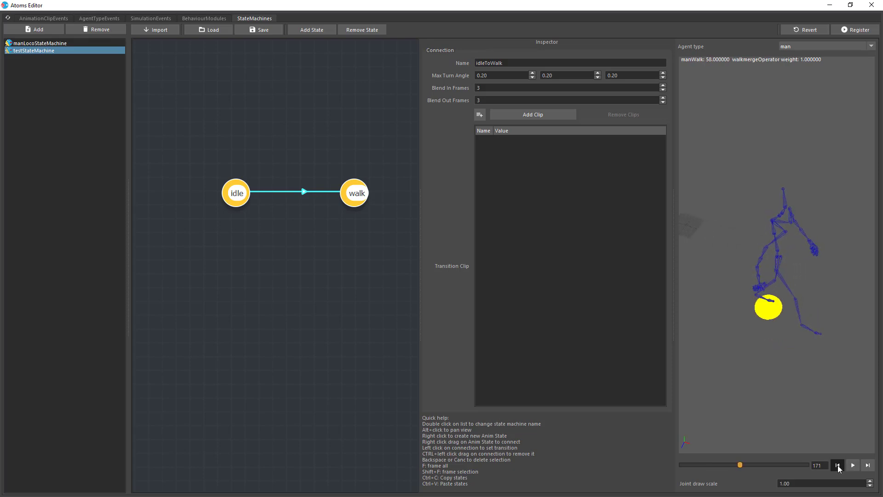
left_click(837, 465)
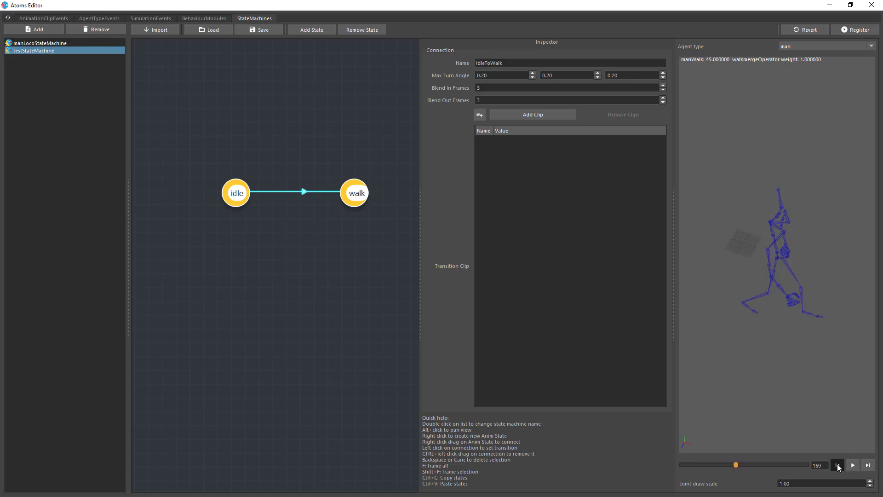
left_click(838, 466)
left_click(838, 465)
left_click(837, 465)
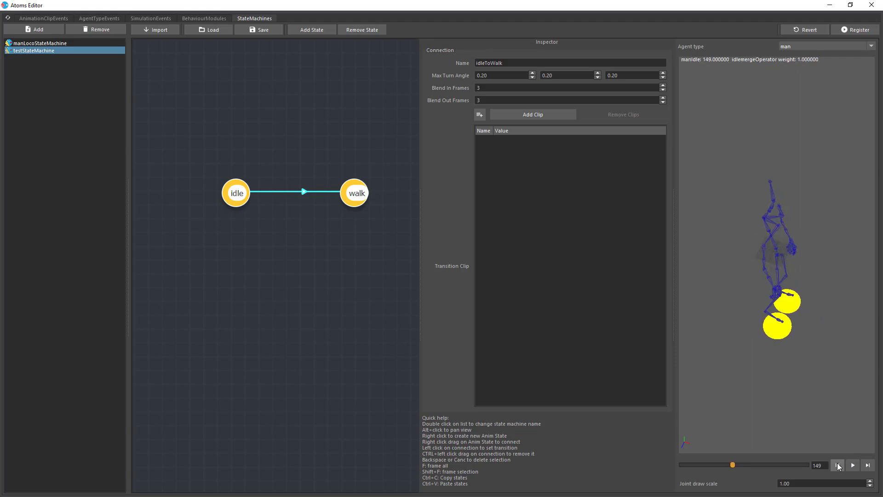
left_click(869, 465)
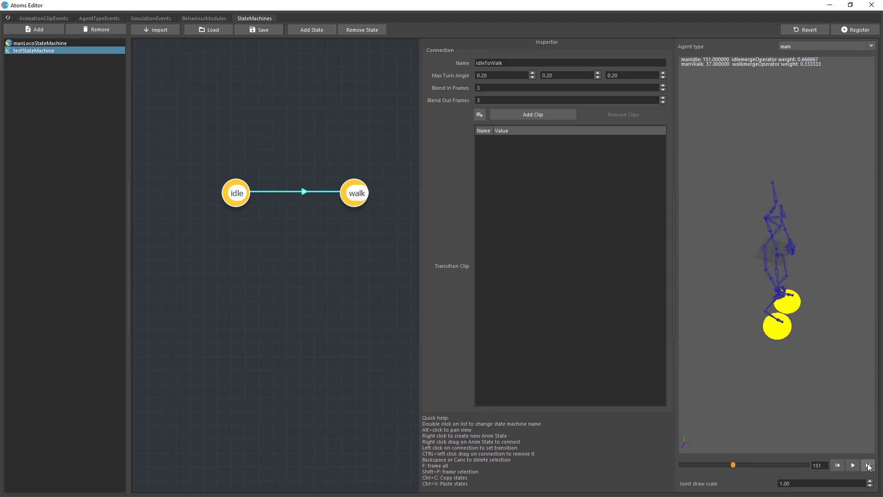
left_click(838, 466)
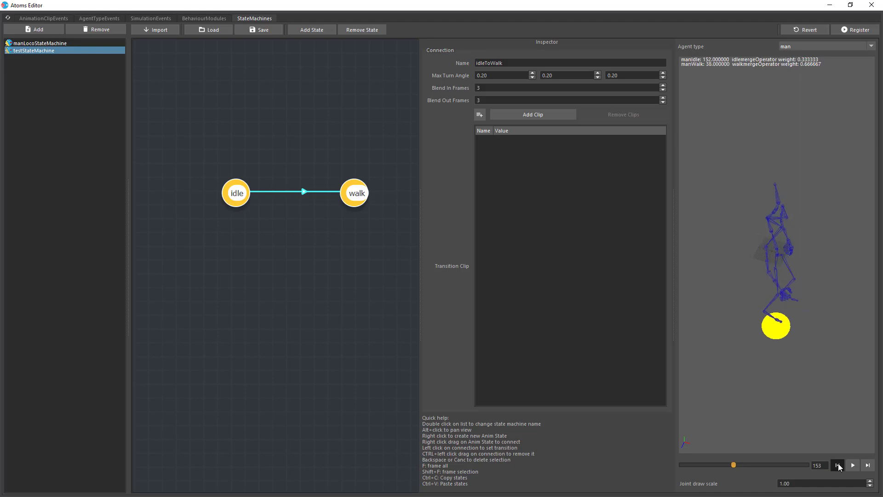
left_click(868, 465)
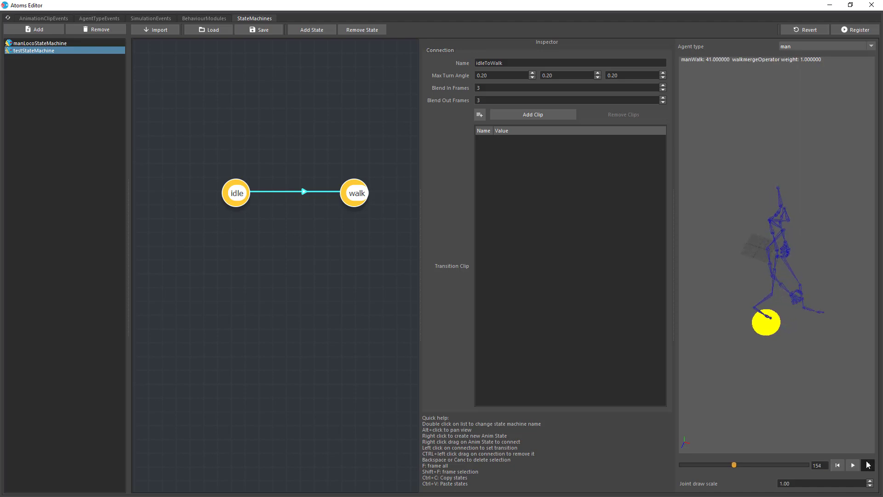
left_click(838, 465)
left_click(838, 465)
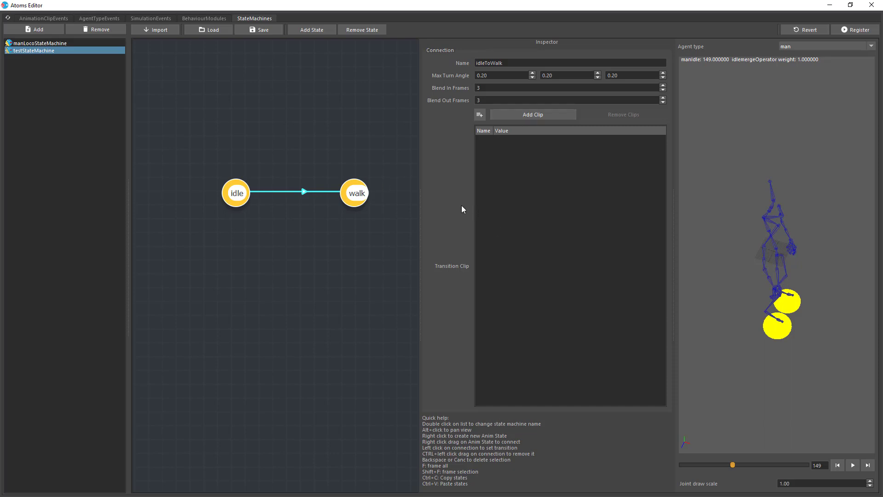
Add a transition clip to the idleToWalk connection and set it to manIdleToWalk
left_click(508, 116)
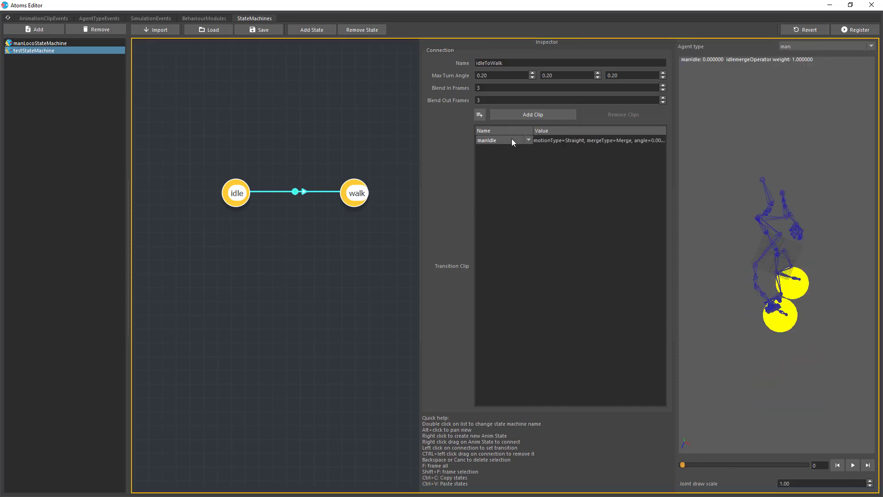
left_click(512, 139)
left_click(513, 164)
Play the preview of the idleToWalk transition with its clip, stop it and rewind to frame 0
left_click(853, 468)
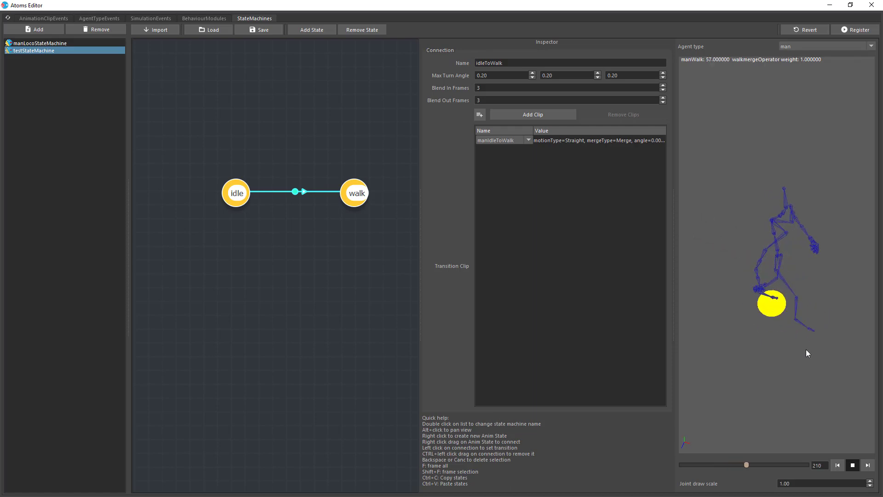
left_click(854, 465)
left_click(840, 466)
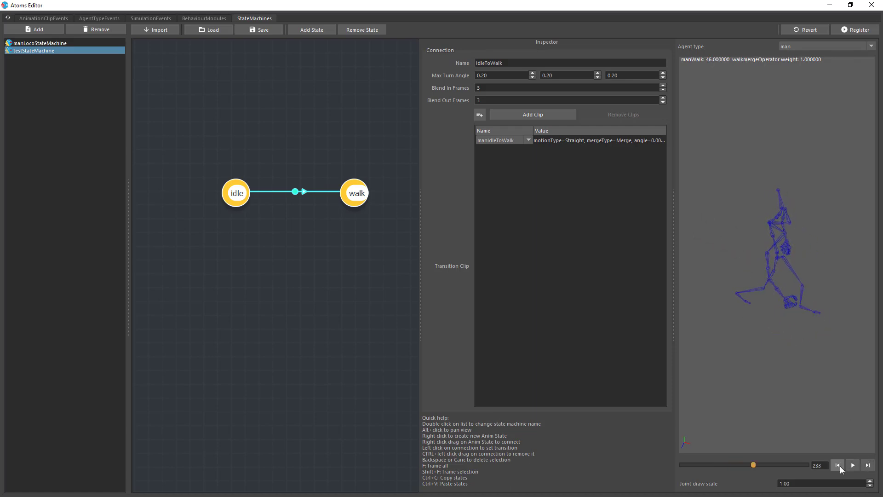
left_click_drag(754, 465, 559, 441)
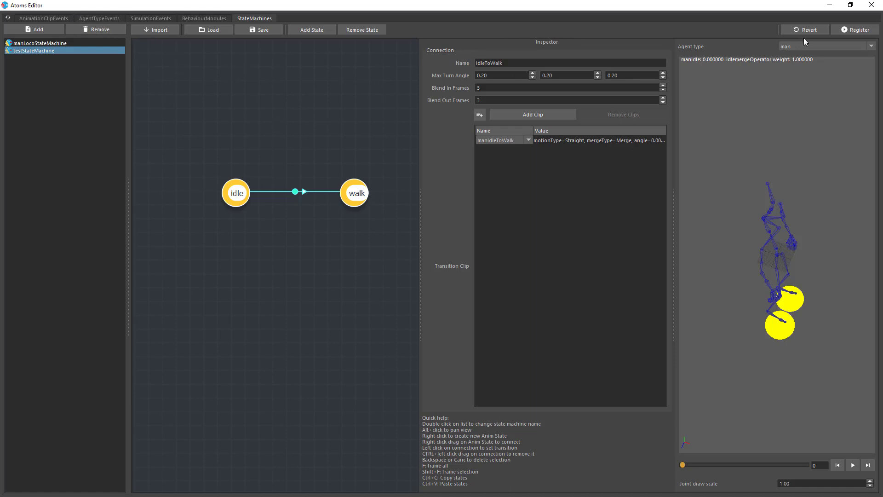
Assign testStateMachine as the state machine of the man agent type and register the change
left_click(110, 16)
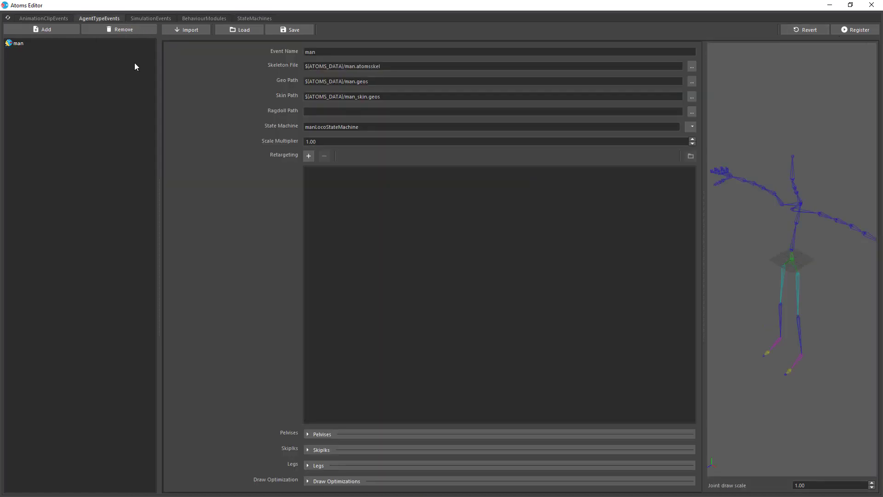
left_click(46, 42)
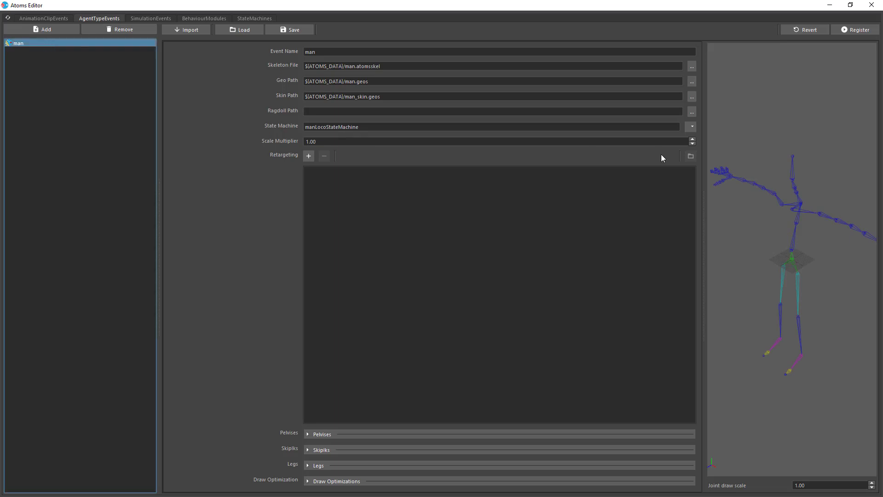
left_click(691, 128)
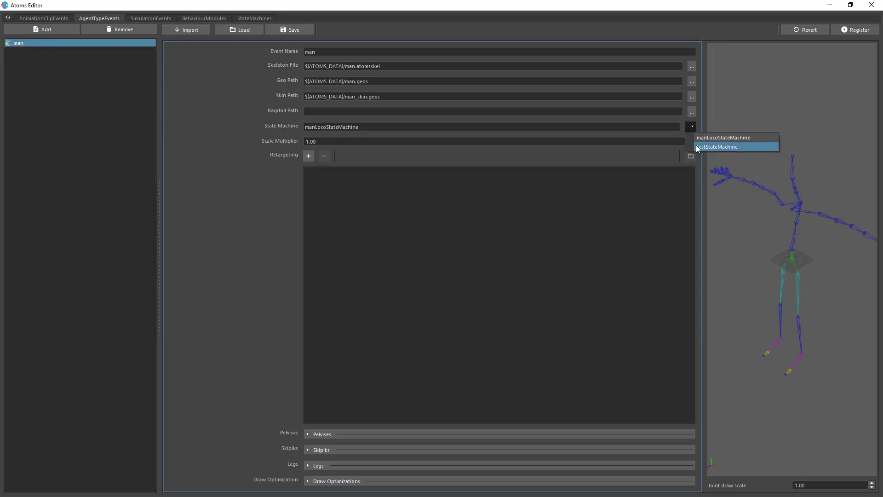
left_click(698, 145)
left_click(846, 30)
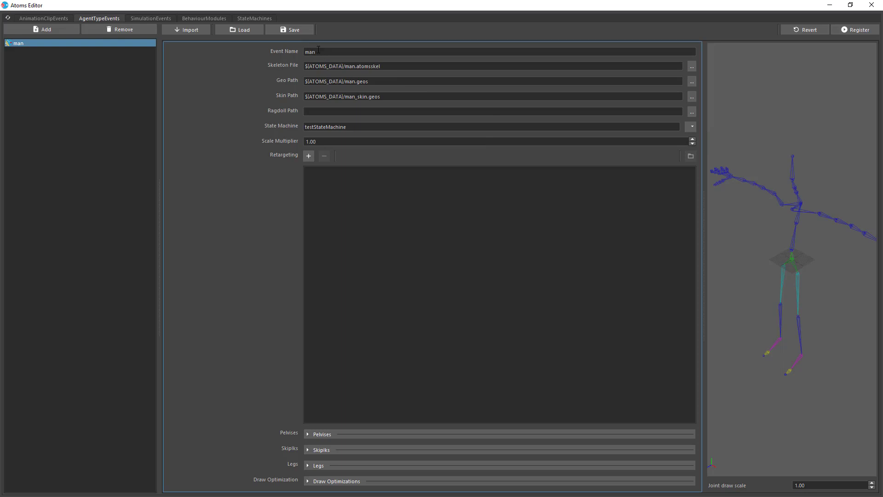
Restore the Atoms Editor to a smaller window, create an agent group in the scene and select it
double_click(399, 12)
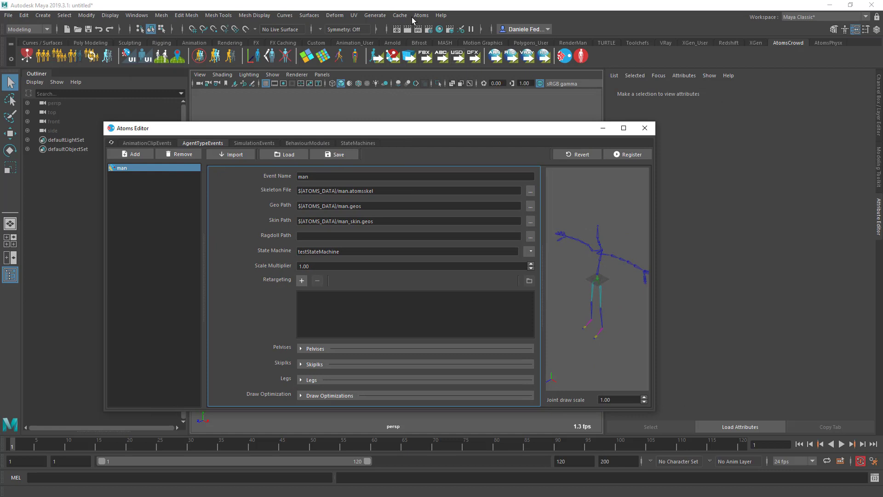
left_click(421, 15)
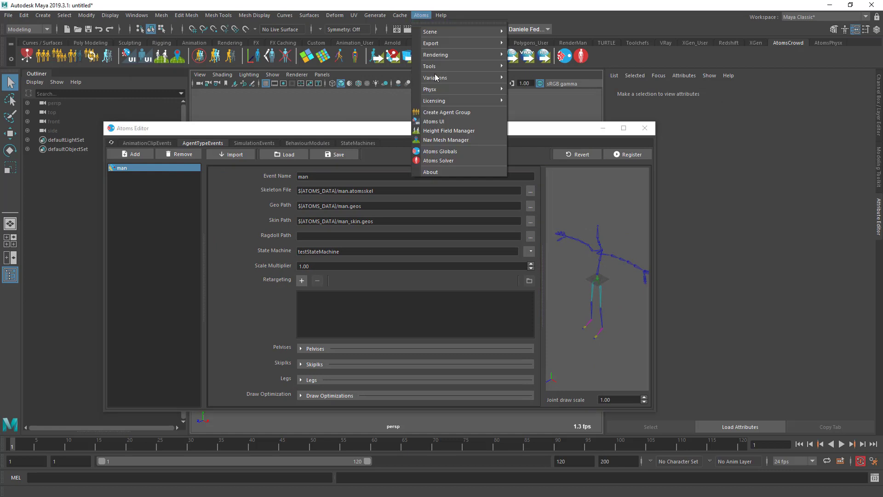
left_click(481, 112)
left_click_drag(337, 132, 288, 219)
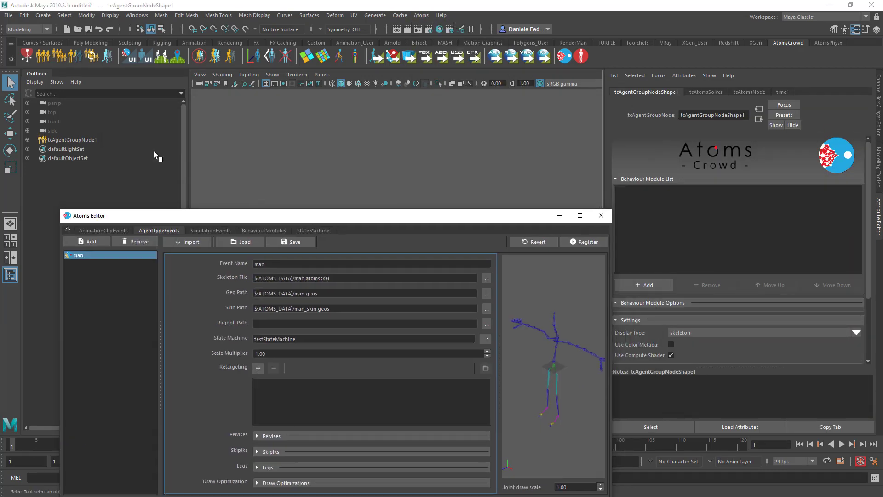
left_click(109, 138)
left_click_drag(230, 222, 110, 183)
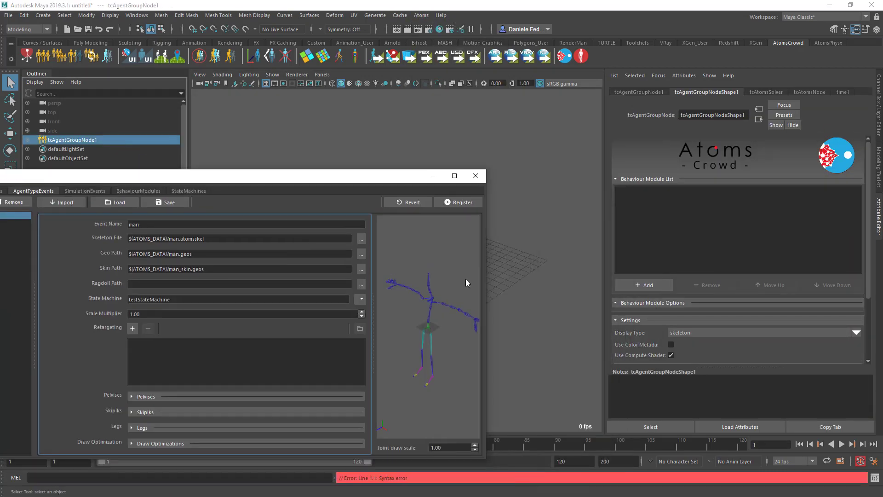
Add a gridLayout module and a stateMachine module to the agent group
left_click(645, 286)
mouse_move(659, 325)
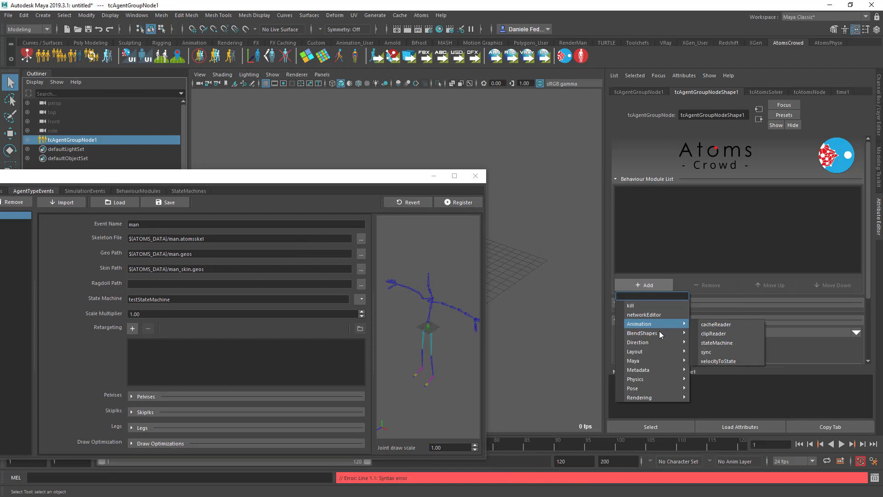
left_click(718, 379)
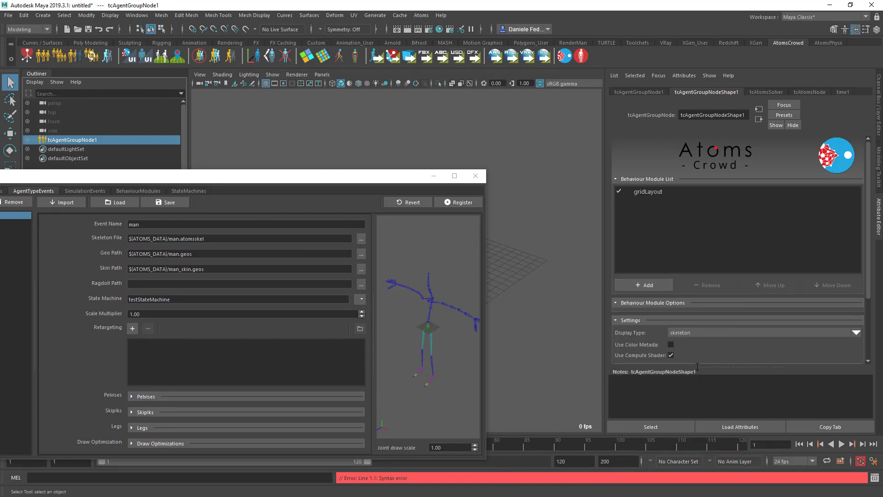
left_click(654, 287)
mouse_move(659, 325)
left_click(725, 344)
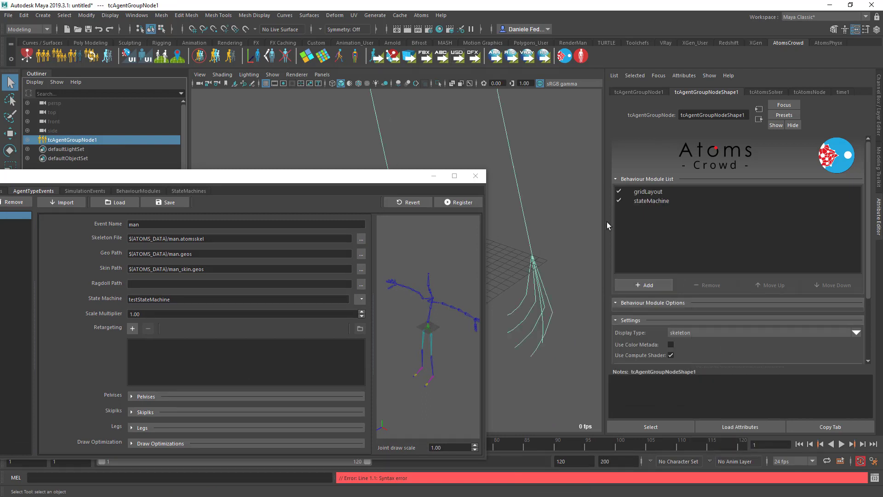
Set the agent group's display type to skin and show the viewport with textures, keeping the group selected
left_click(433, 176)
left_click(661, 191)
scroll(651, 294, "down", 3)
scroll(650, 298, "down", 2)
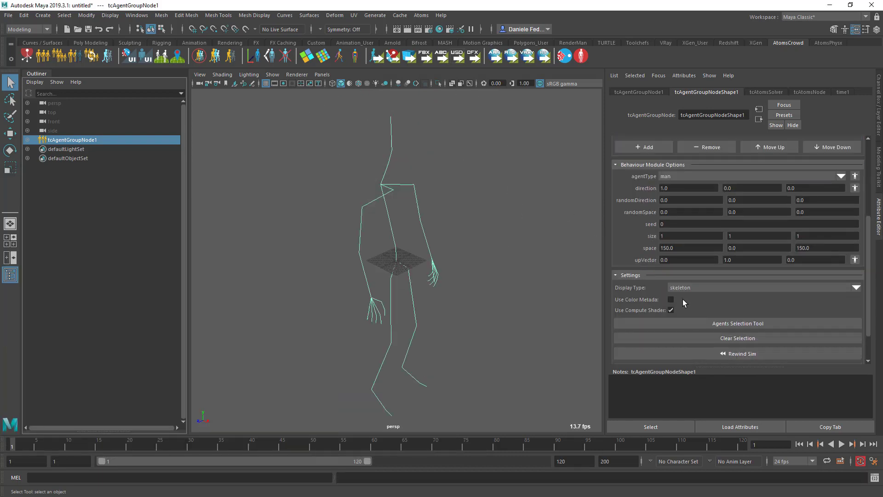
left_click(682, 287)
left_click(690, 305)
scroll(635, 233, "up", 3)
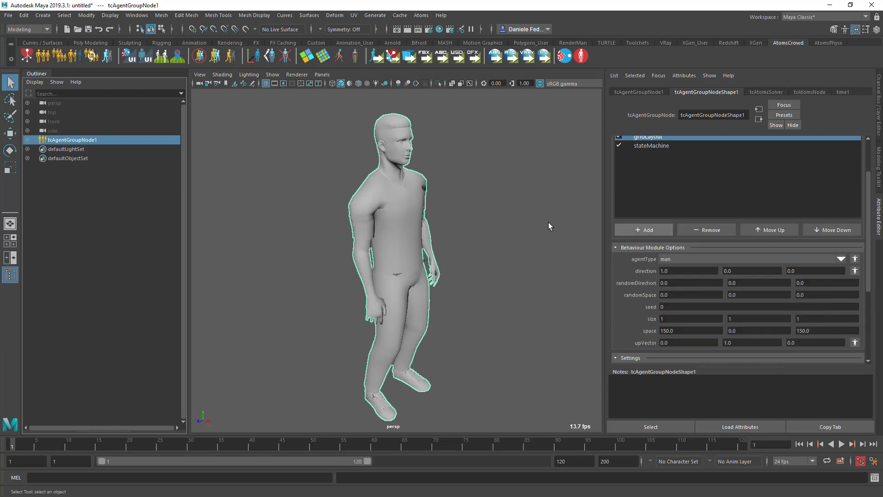
left_click(464, 219)
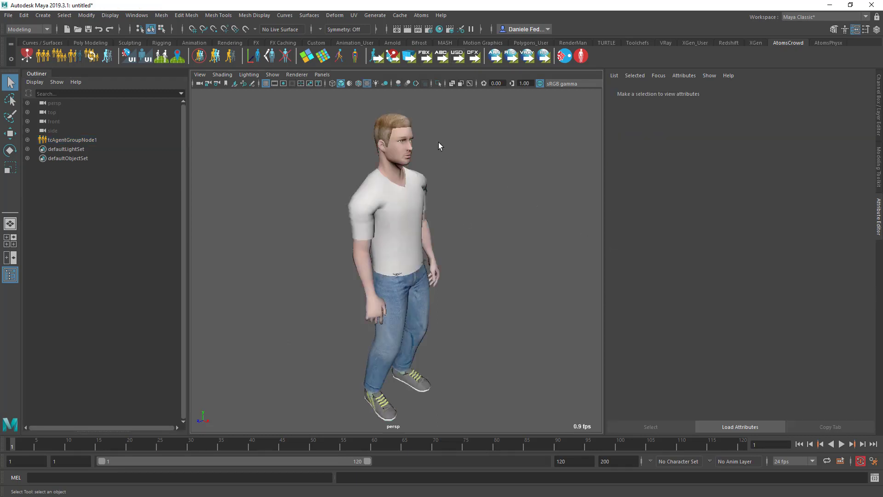
left_click_drag(440, 147, 359, 317)
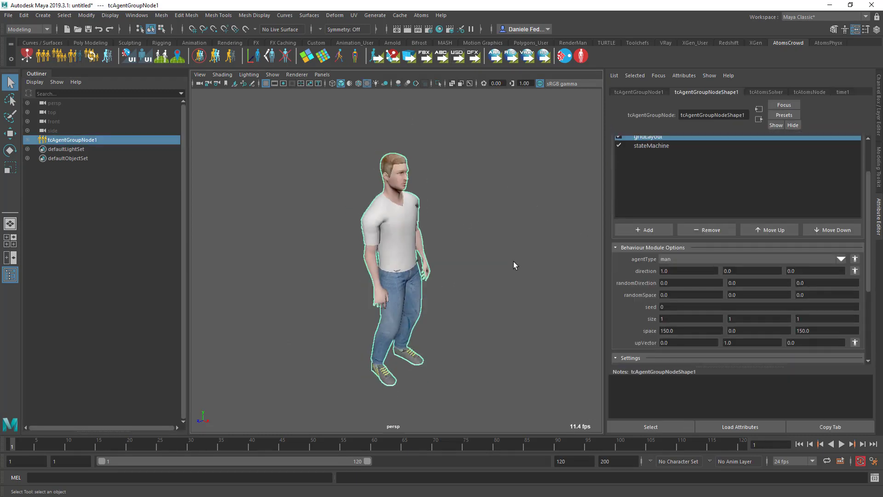
Show the stateMachine module's options and play the simulation with state 0
left_click(645, 147)
scroll(654, 295, "down", 3)
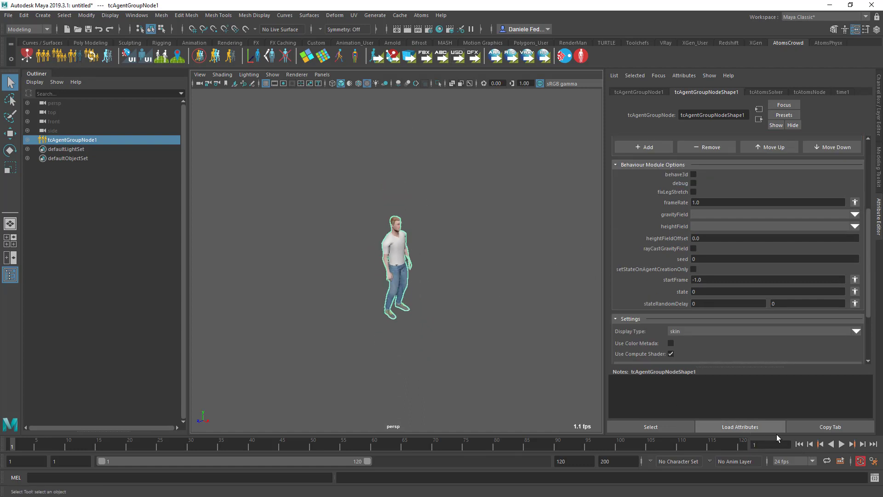
left_click(842, 444)
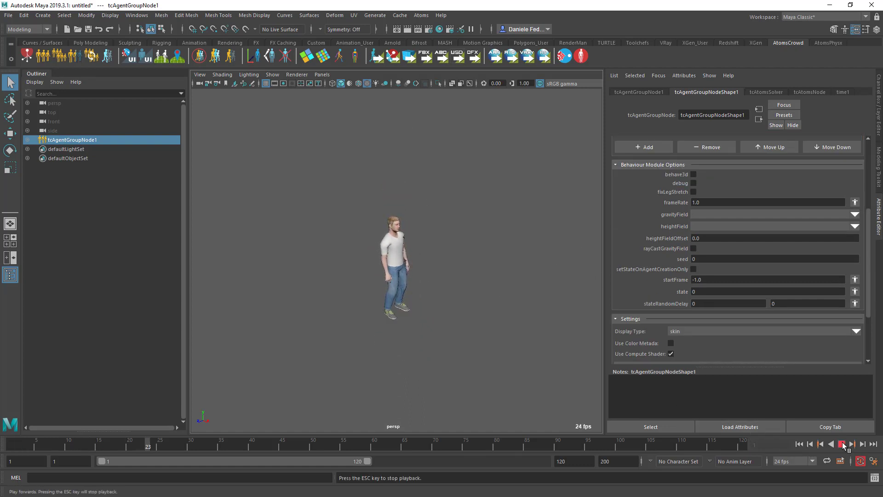
left_click(842, 445)
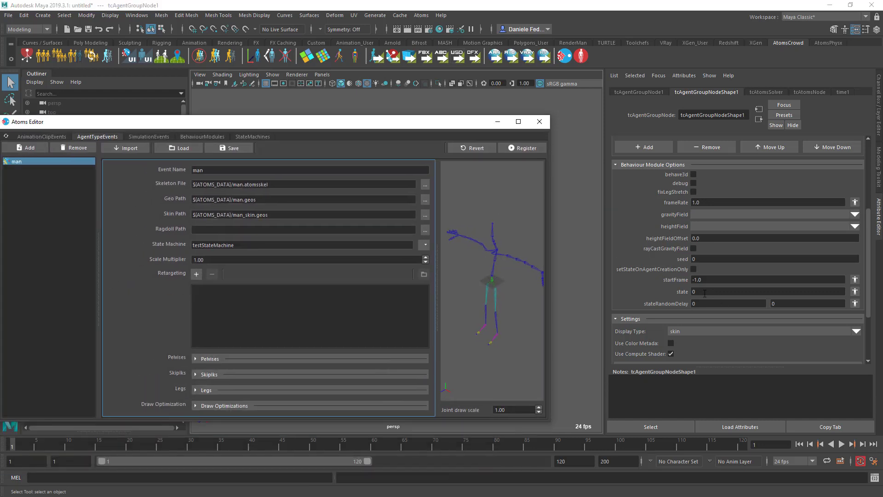
Bring up testStateMachine in the Atoms Editor, frame its states and check the idle state's Id
left_click(246, 137)
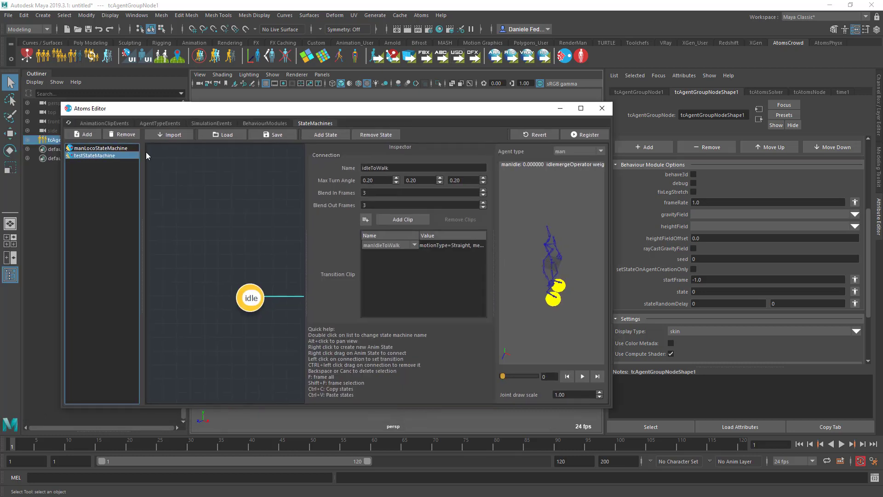
left_click(258, 298)
left_click(257, 269)
key("f")
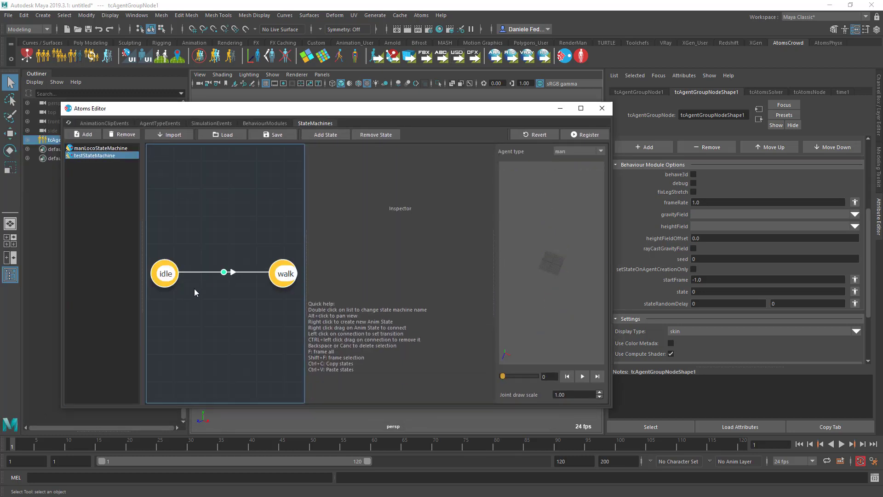
left_click(170, 279)
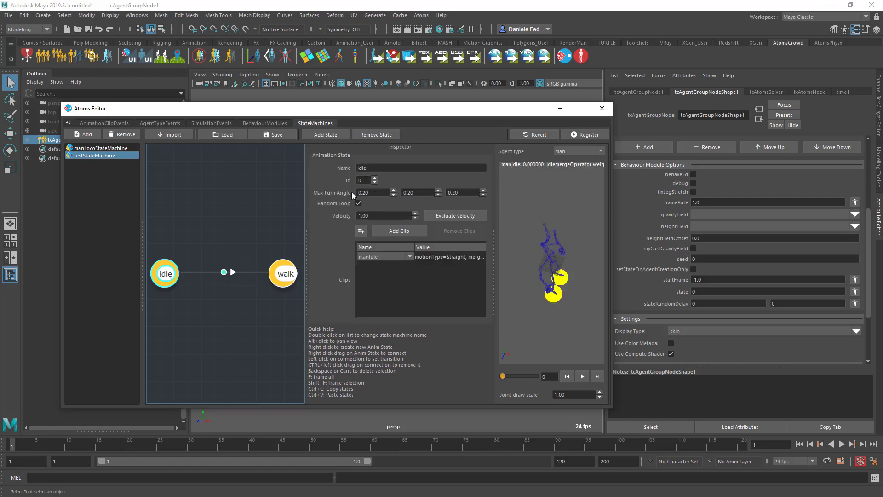
Set the agent group's stateMachine state to 1 and check the Id of the walk state
left_click(704, 291)
type("1")
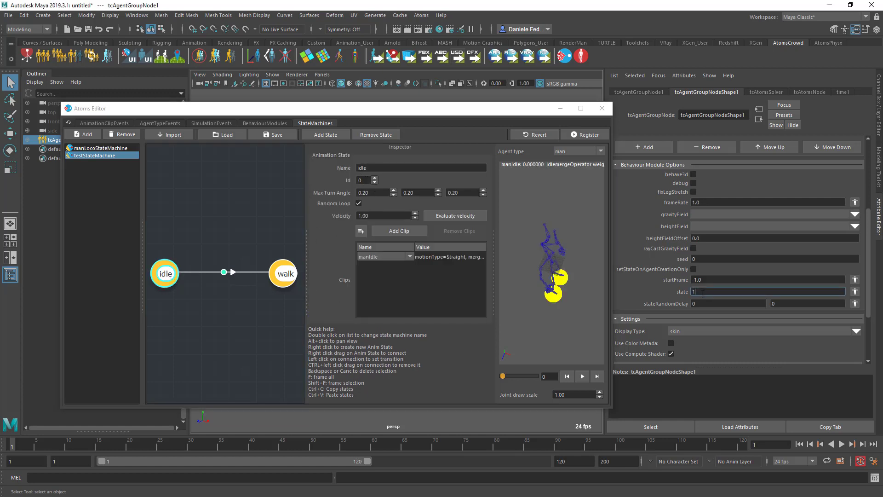
left_click(287, 284)
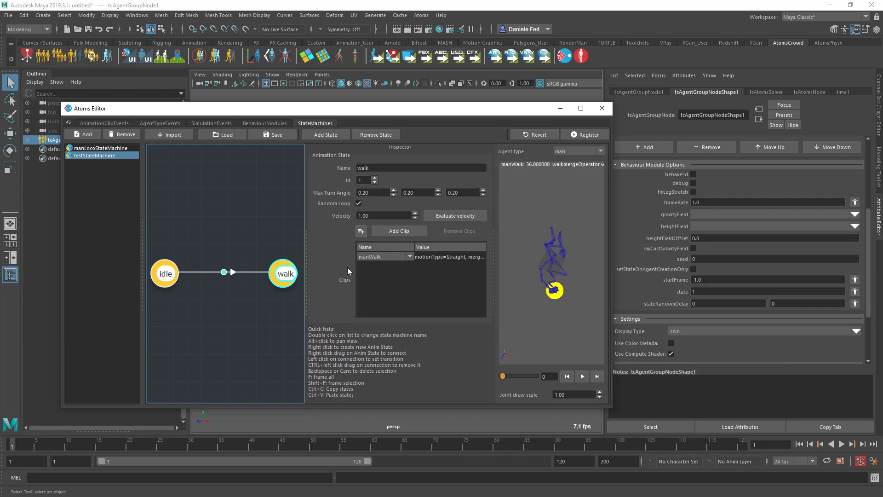
Hide the Atoms Editor, play the simulation of the walking agent and rewind to the first frame
key("alt+F4")
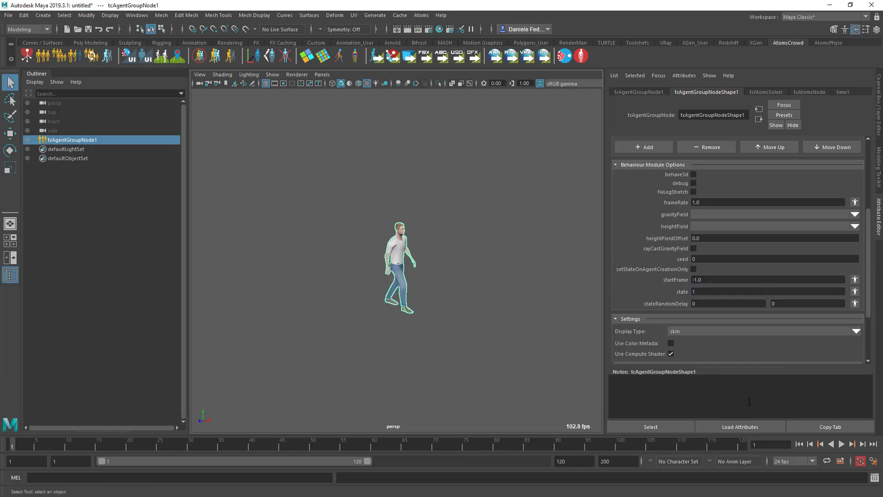
left_click(842, 444)
left_click(799, 444)
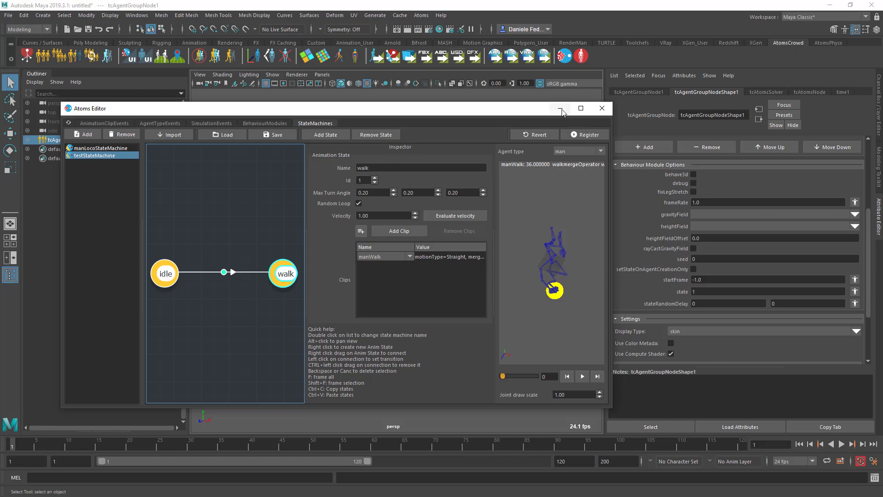
left_click(710, 292)
scroll(678, 247, "up", 1)
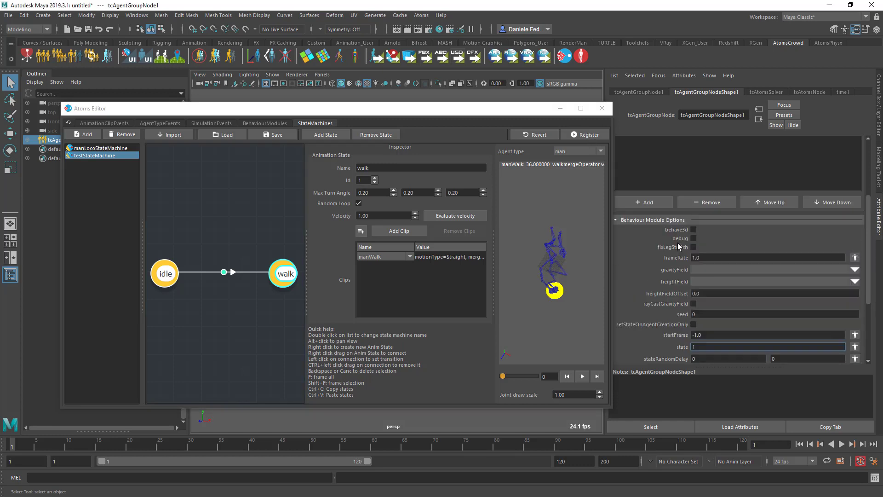
scroll(678, 243, "down", 2)
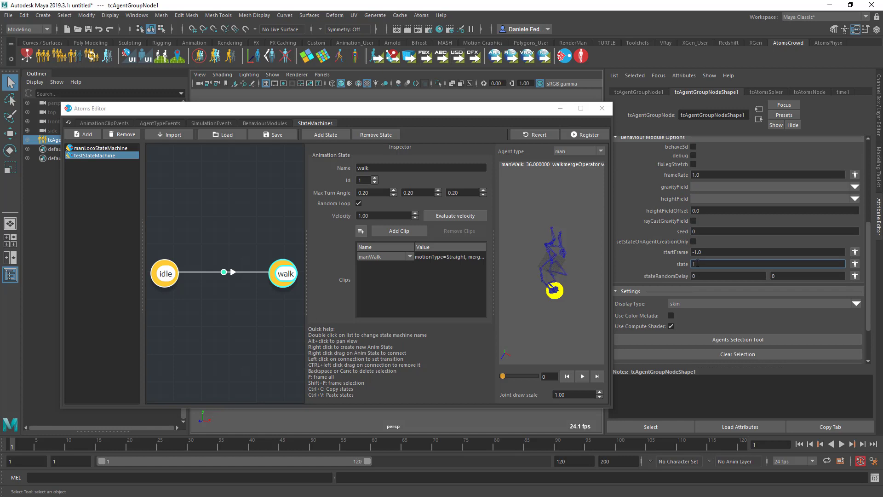
Hide the Atoms Editor and add an addMetadata module to the agent group's behaviour modules
left_click(570, 114)
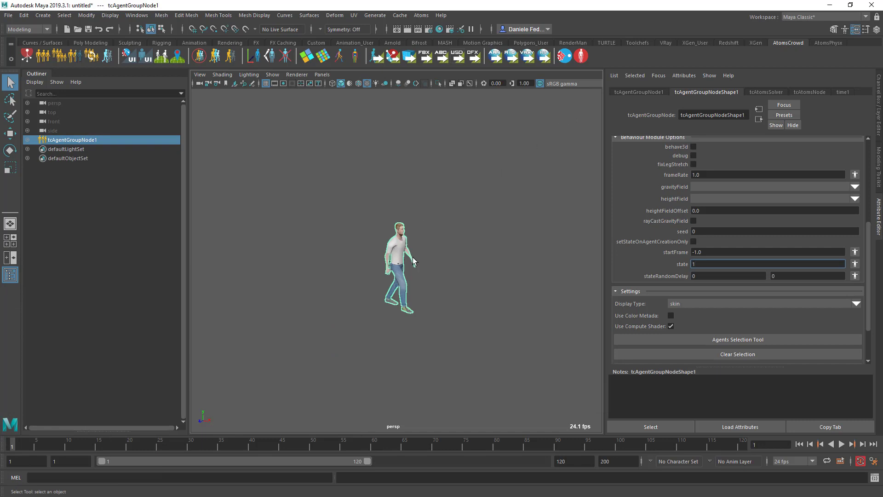
scroll(652, 230, "up", 3)
left_click(650, 229)
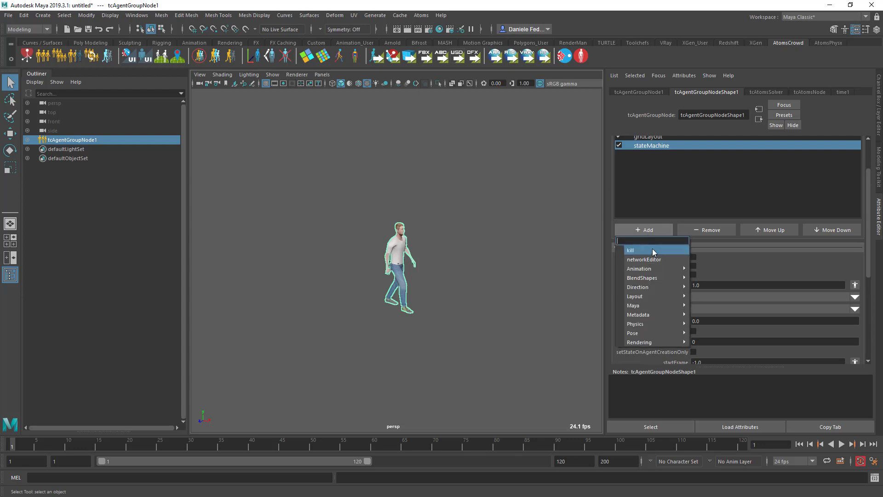
mouse_move(648, 298)
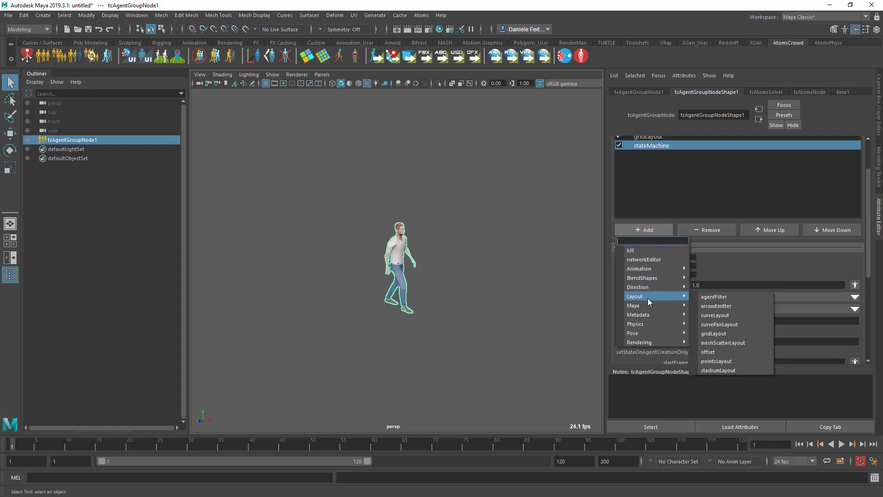
mouse_move(664, 315)
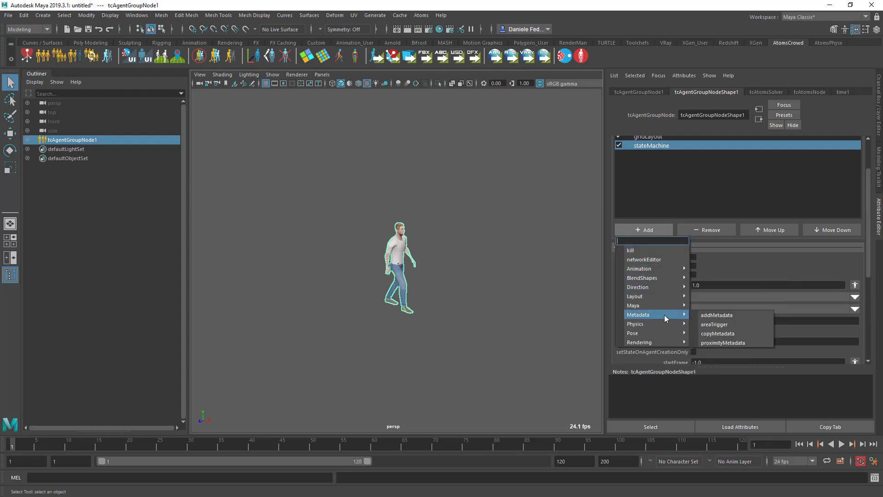
left_click(715, 315)
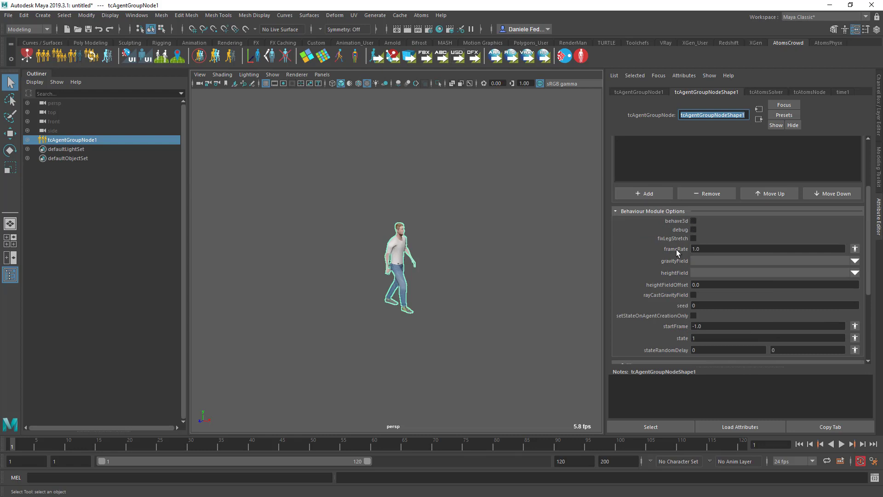
Set the addMetadata module's metadata name to state and its type to int
left_click(658, 200)
double_click(673, 222)
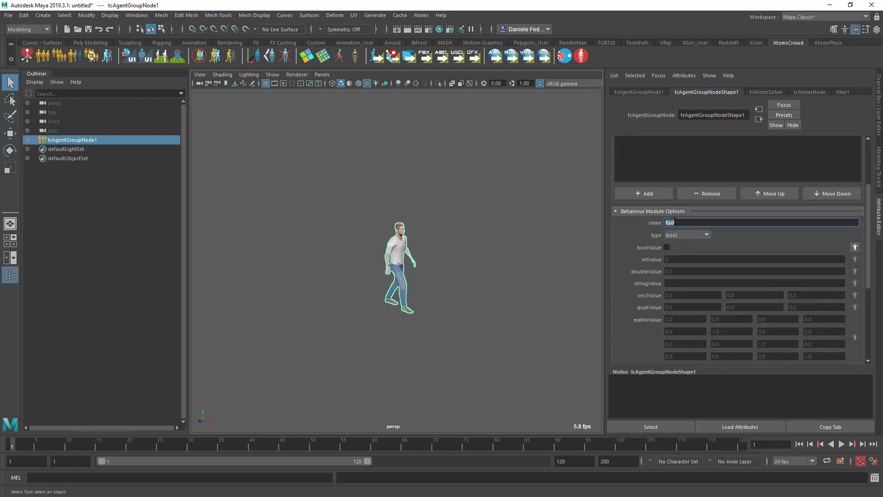
type("state")
key("Return")
left_click(682, 236)
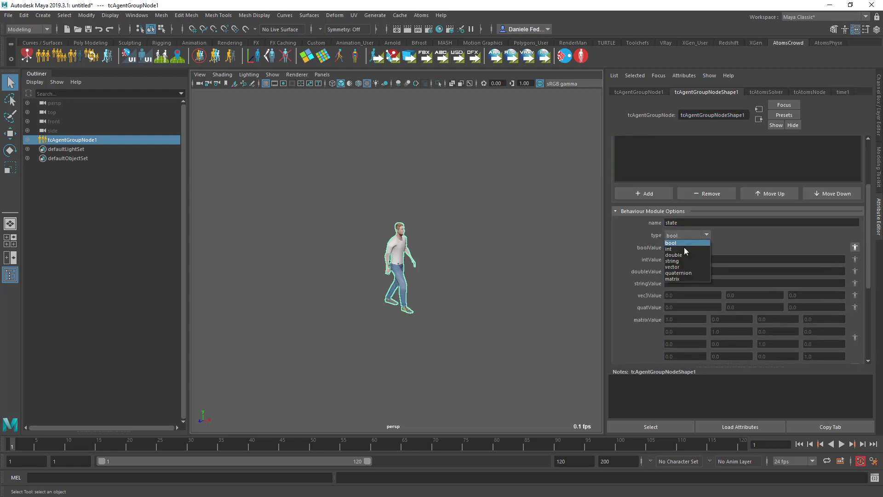
left_click(681, 248)
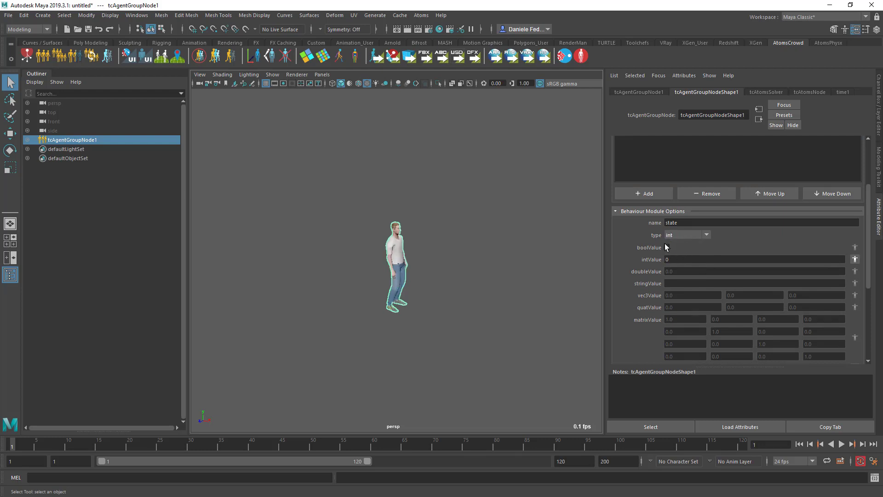
Compare the stateMachine module's state value with the addMetadata module's intValue
scroll(651, 175, "up", 2)
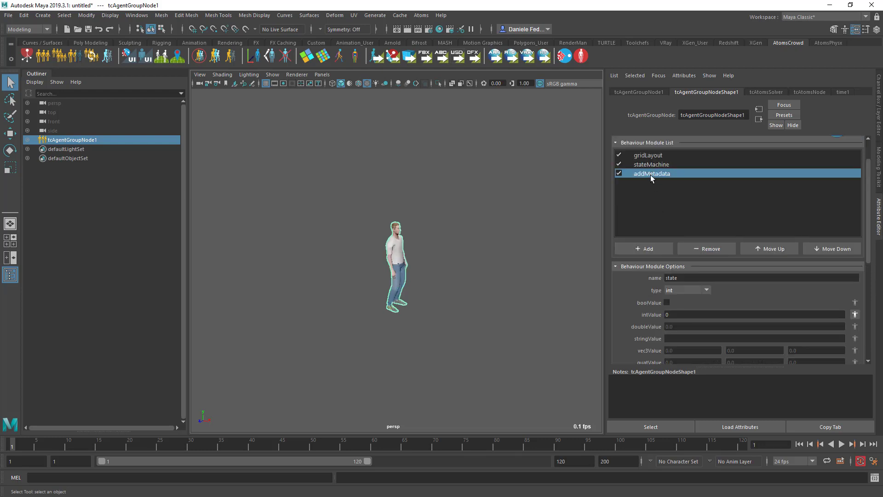
left_click(651, 167)
scroll(665, 289, "down", 3)
scroll(672, 285, "up", 3)
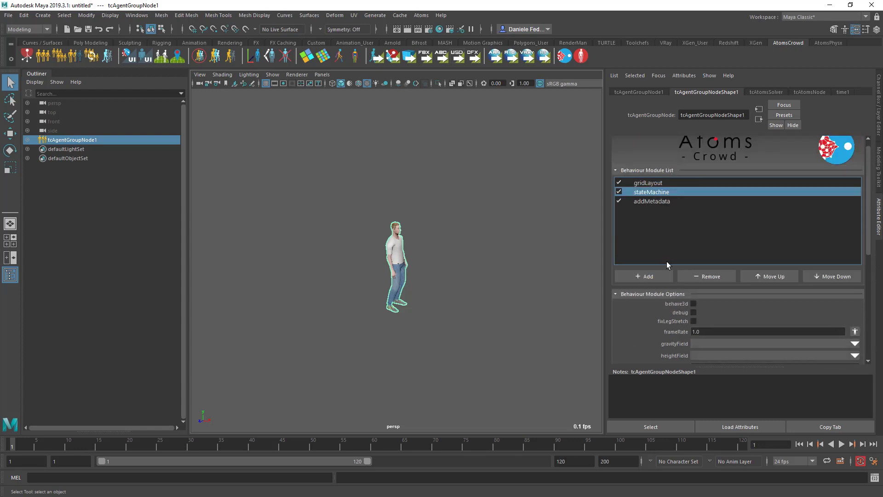
scroll(691, 300, "down", 1)
scroll(691, 341, "down", 1)
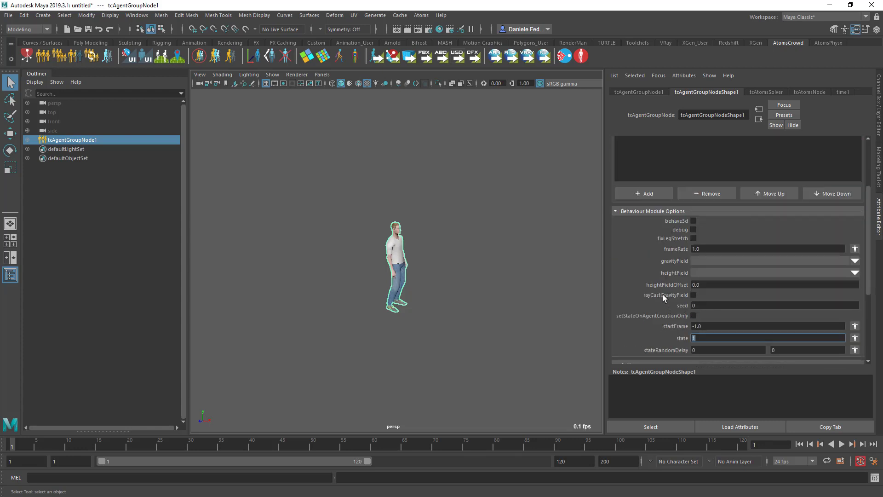
scroll(664, 295, "up", 3)
left_click(650, 202)
scroll(653, 294, "down", 2)
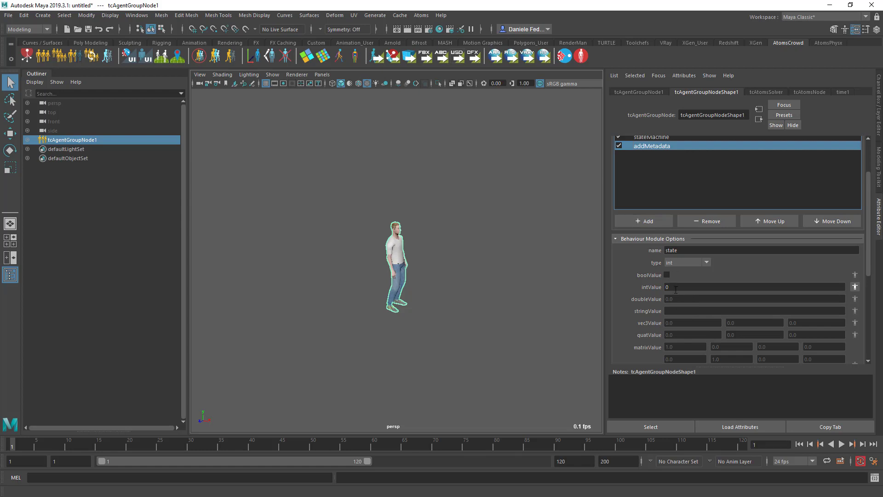
Disable the addMetadata module, check the stateMachine module's state option and enable addMetadata again
left_click(619, 145)
scroll(674, 156, "up", 2)
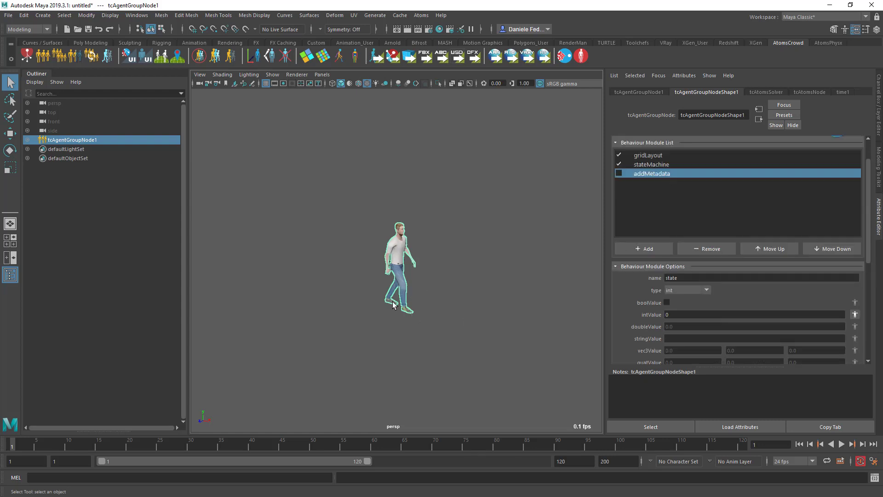
left_click(653, 165)
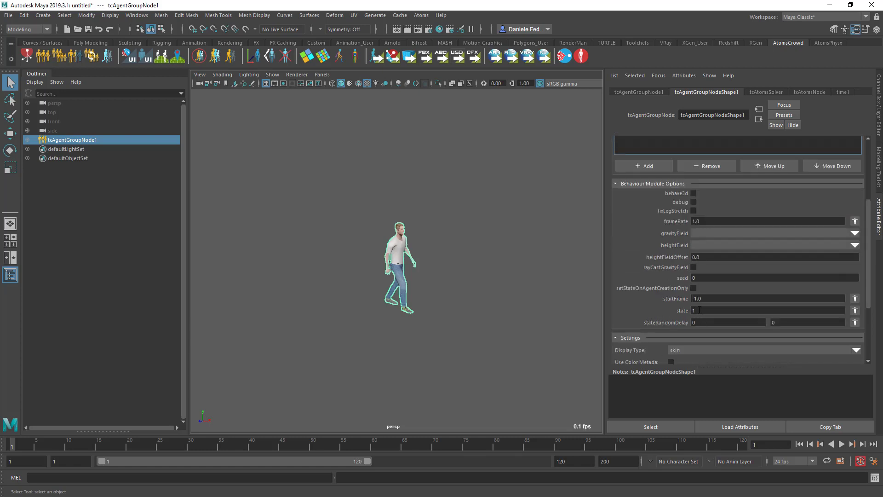
left_click(620, 203)
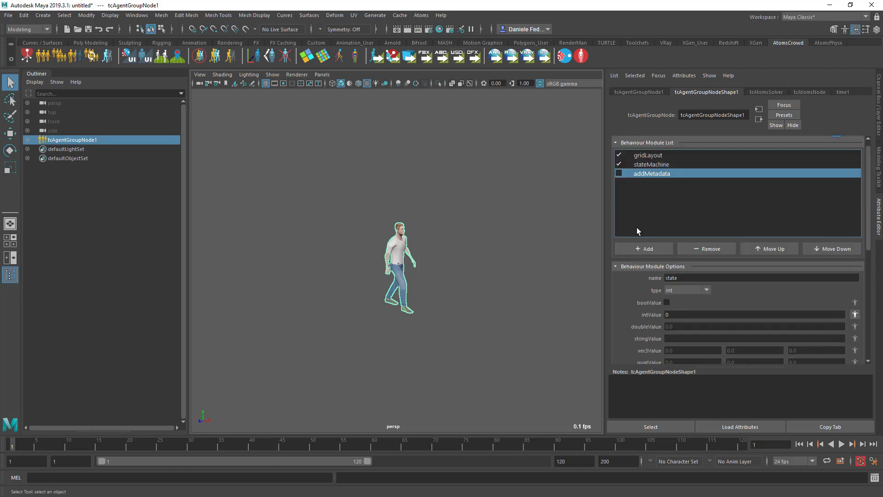
scroll(621, 184, "down", 2)
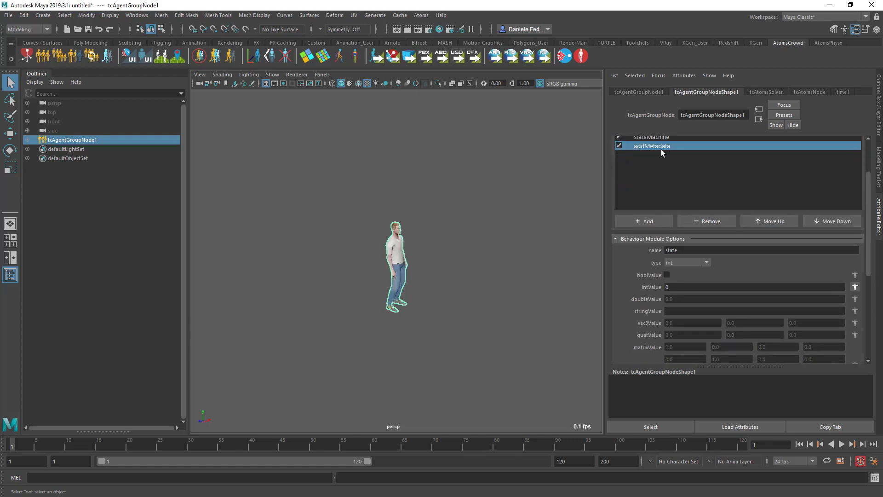
Set the addMetadata module's intValue to 1 and review the stateMachine module's options
double_click(680, 284)
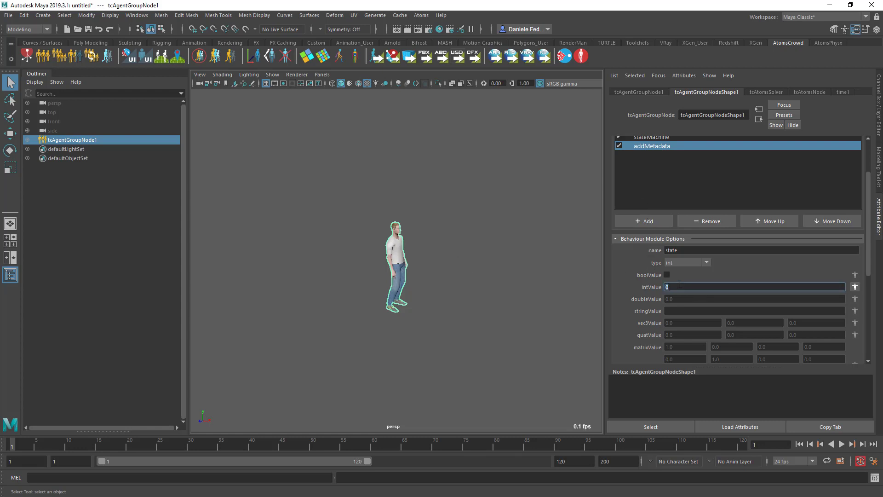
key("Return")
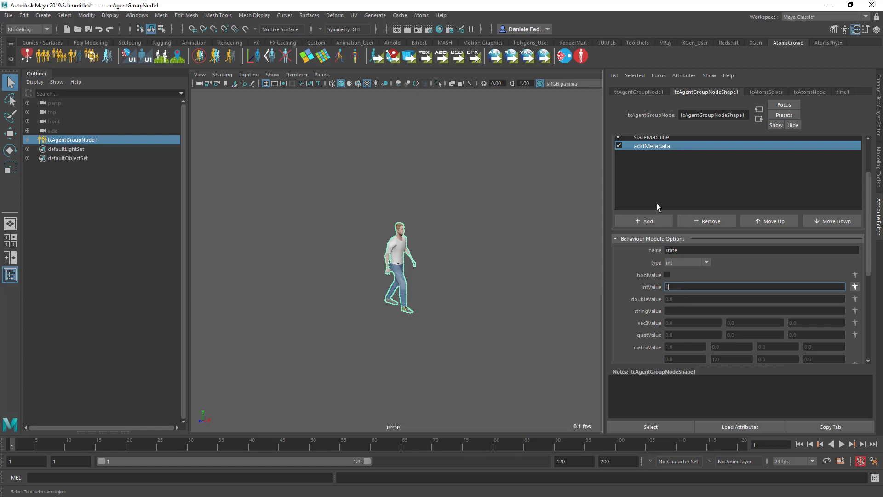
scroll(657, 176, "up", 2)
left_click(656, 164)
scroll(648, 276, "down", 2)
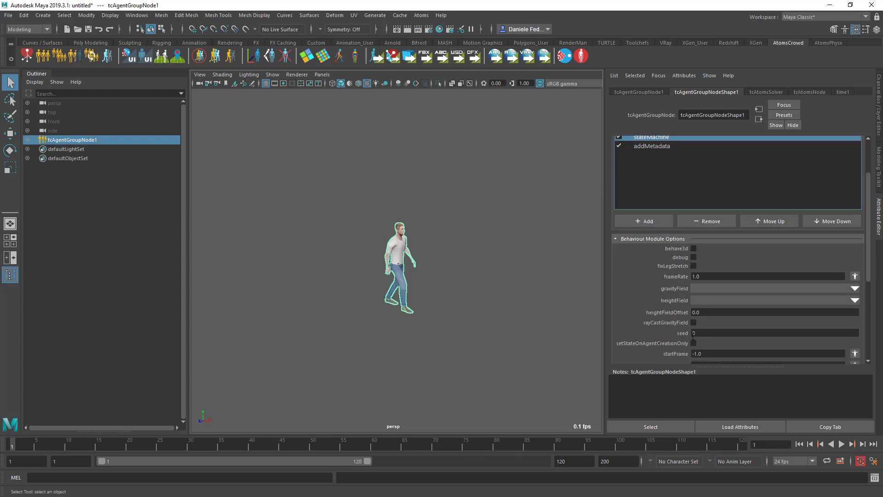
scroll(652, 317, "down", 2)
scroll(657, 308, "up", 4)
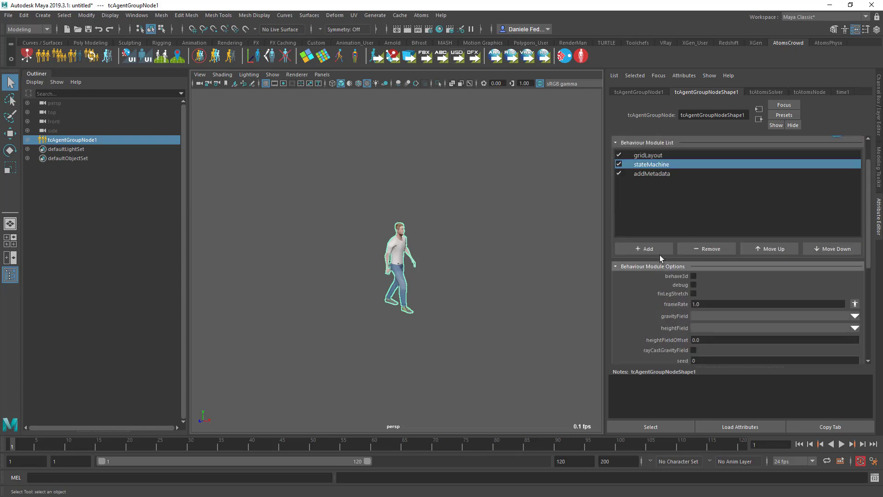
Remove the addMetadata module from the agent group's behaviour modules
left_click(661, 172)
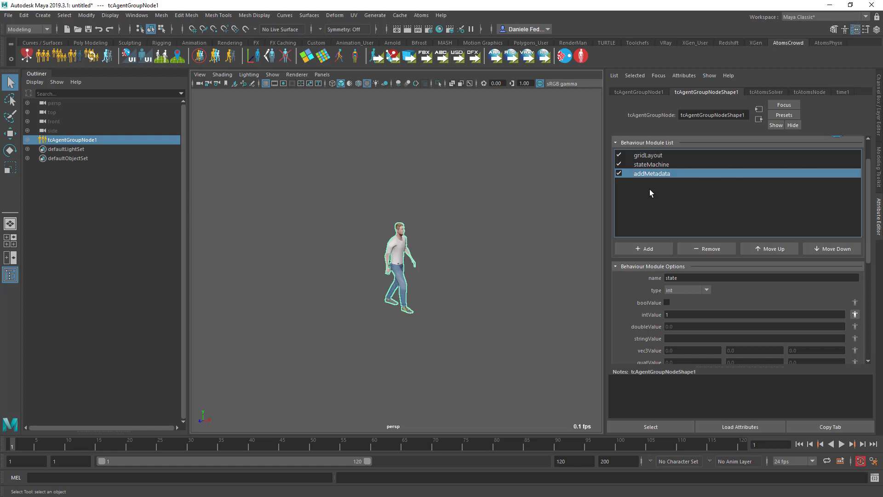
left_click(694, 251)
Set the stateMachine module's state to 0 and key it at frame 1
scroll(657, 306, "down", 2)
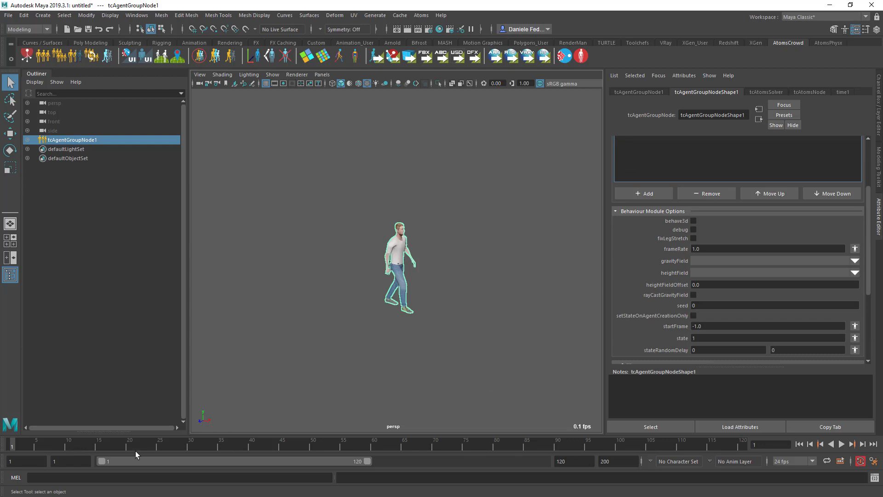
left_click(709, 338)
type("0")
key("Return")
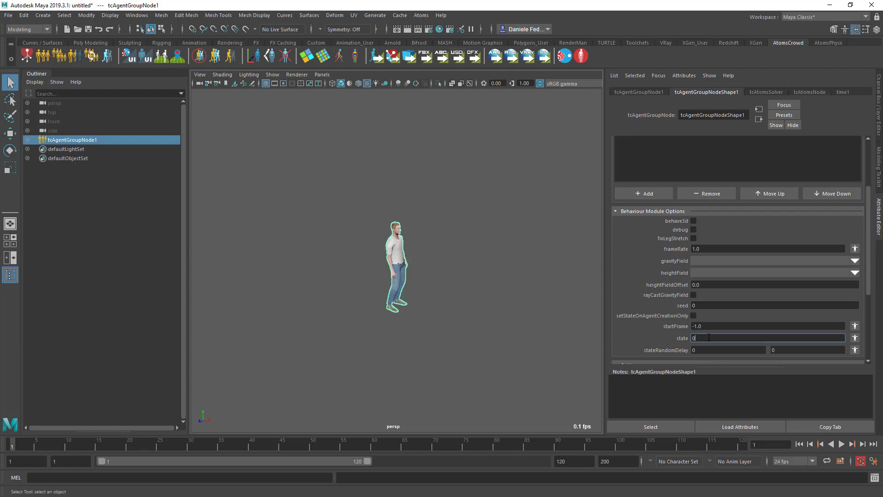
right_click(709, 340)
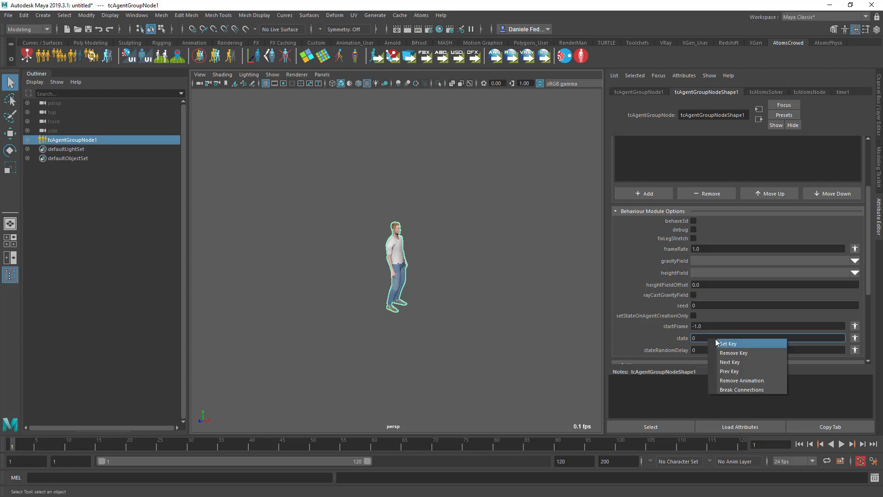
left_click(727, 344)
key("alt+v")
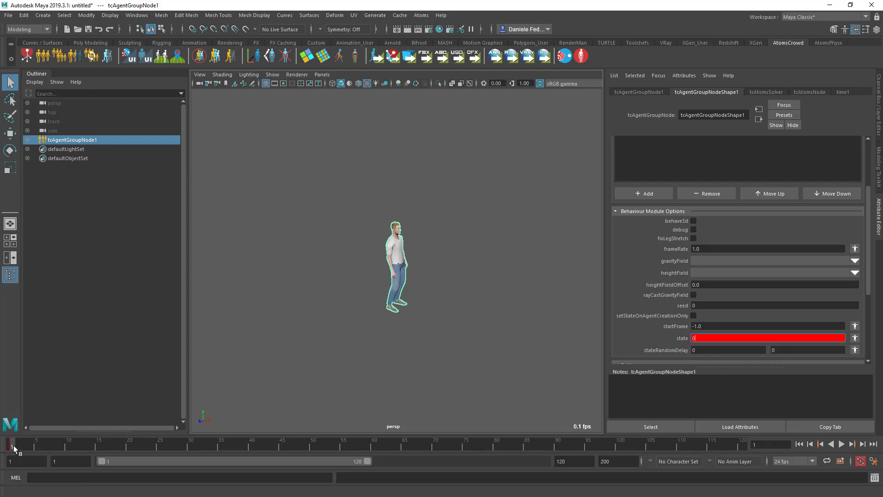
Key the stateMachine module's state at 0 on frame 20 and at 1 on frame 21
left_click(130, 446)
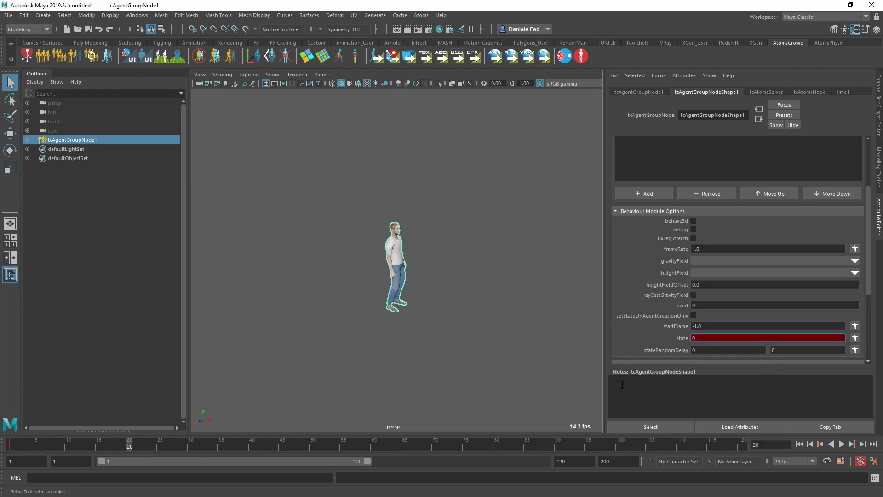
right_click(698, 339)
left_click(718, 344)
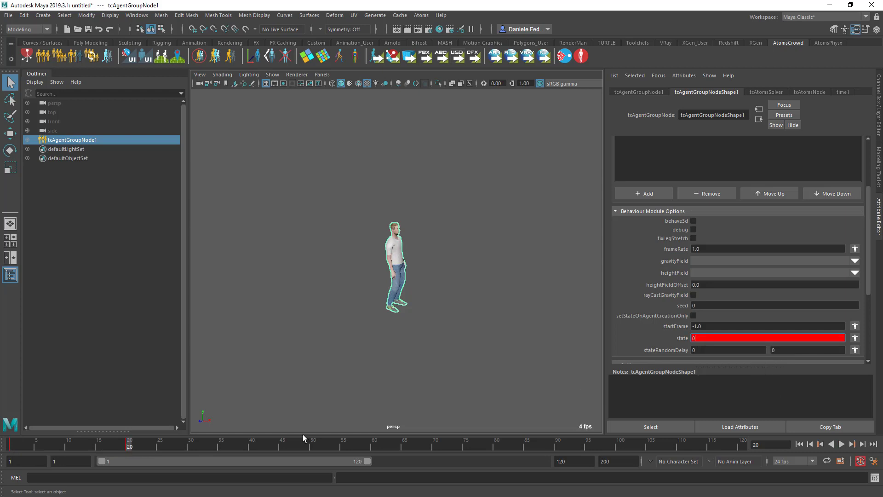
left_click(132, 445)
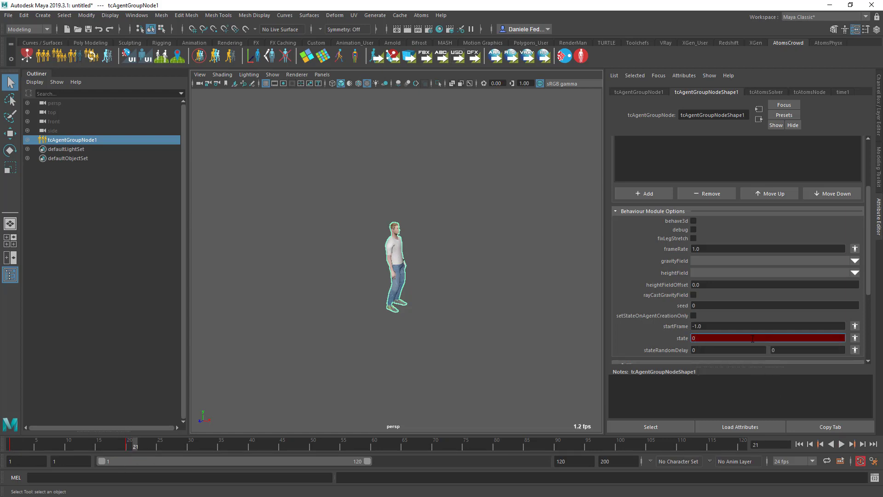
key("Return")
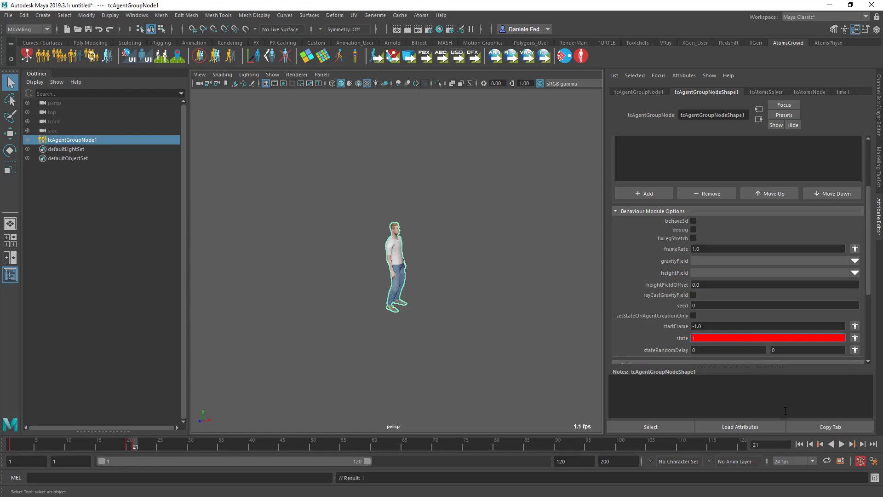
Play the keyed state change twice from the first frame, rewind and review testStateMachine's idle-to-walk transition in the Atoms Editor
left_click(799, 444)
left_click(841, 444)
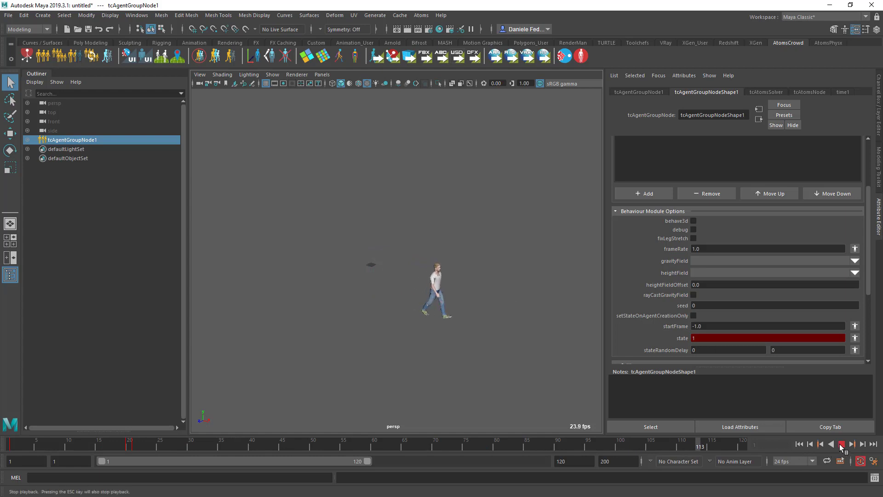
left_click(799, 444)
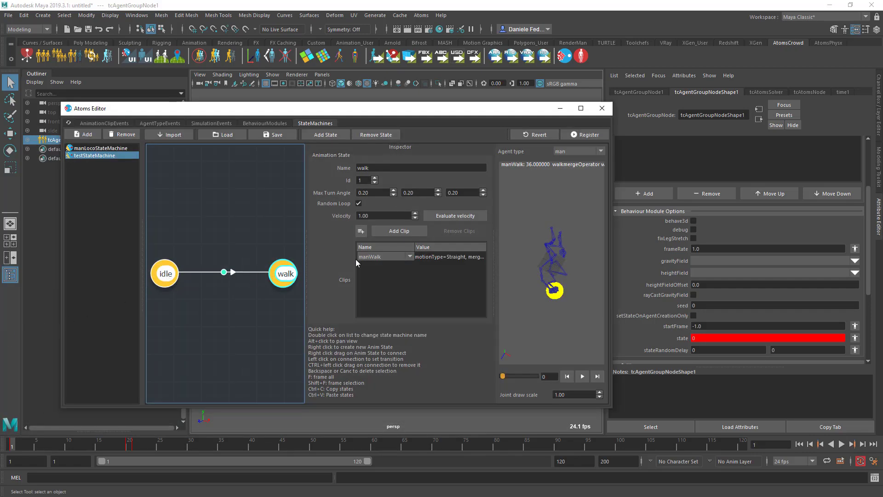
left_click(841, 444)
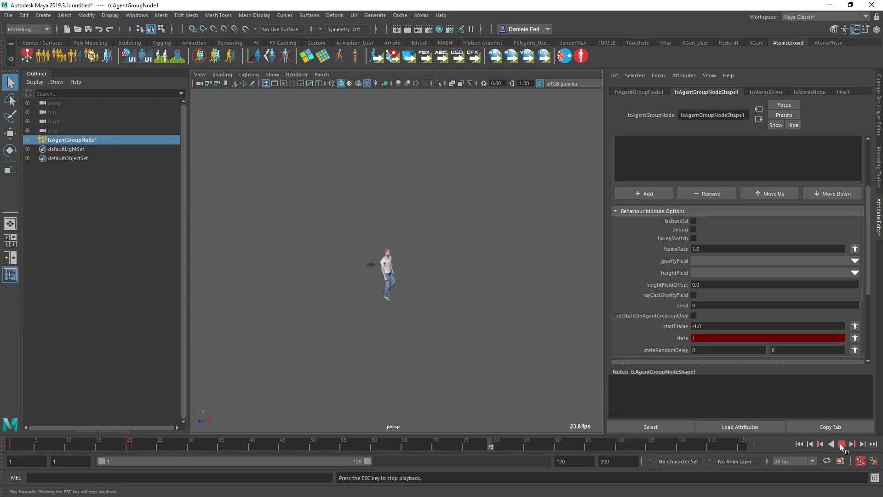
left_click(842, 444)
left_click(799, 444)
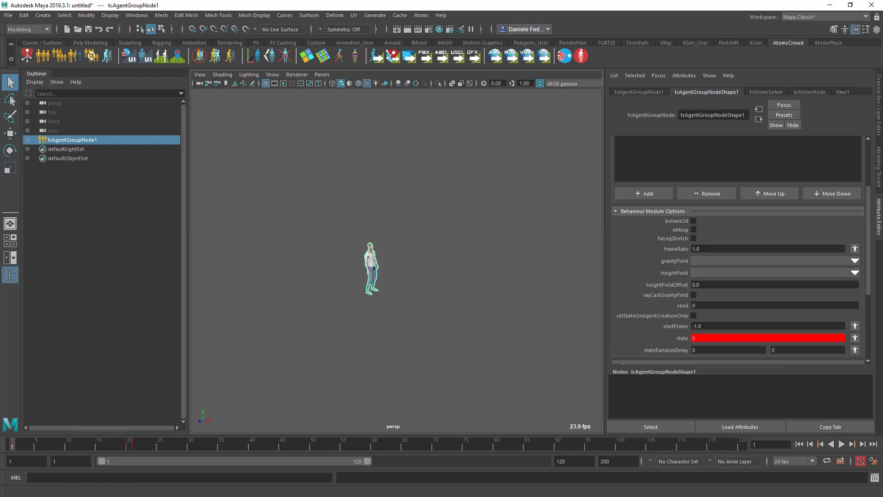
key("alt+Tab")
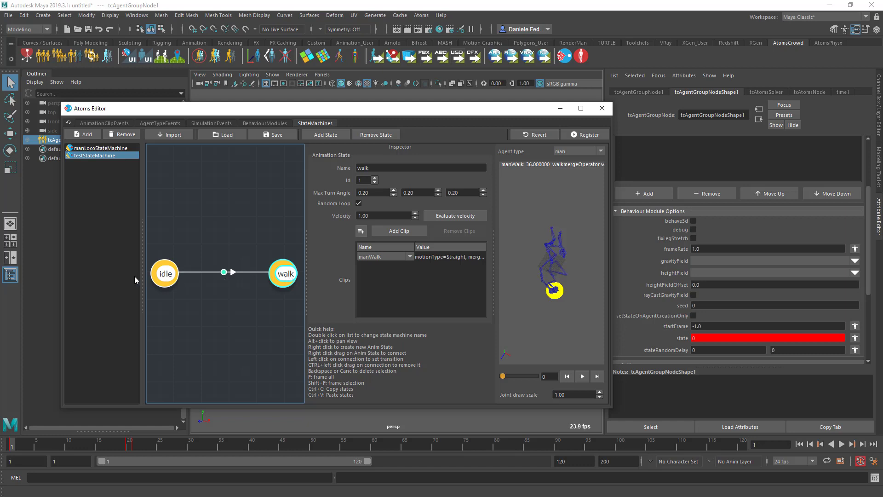
left_click(560, 110)
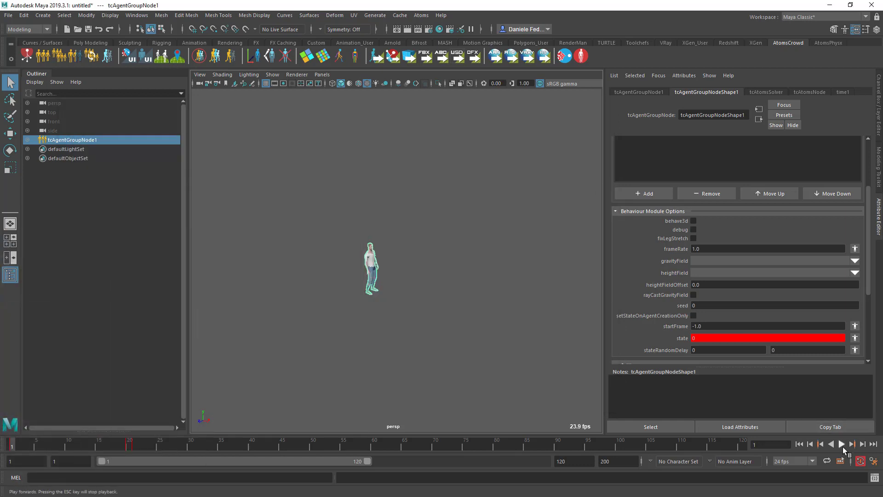
Key the stateMachine module's state at 1 on frame 35 and at 0 on frame 36
left_click(221, 444)
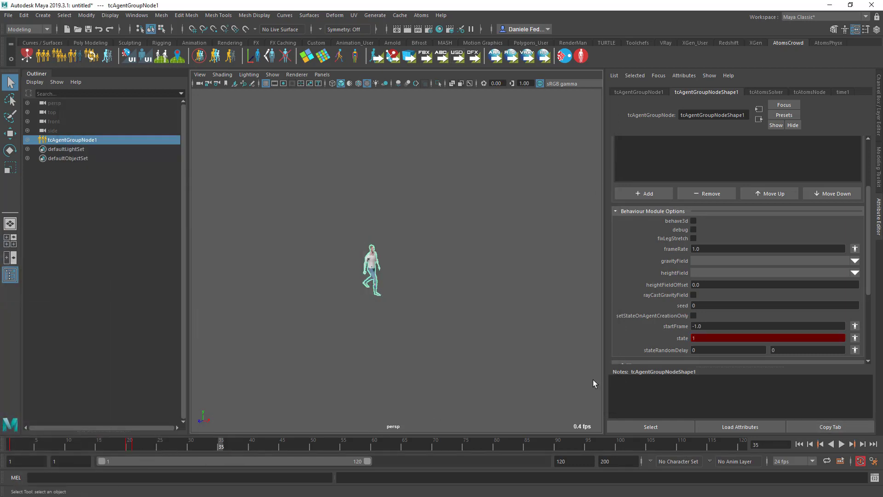
right_click(704, 343)
left_click(712, 347)
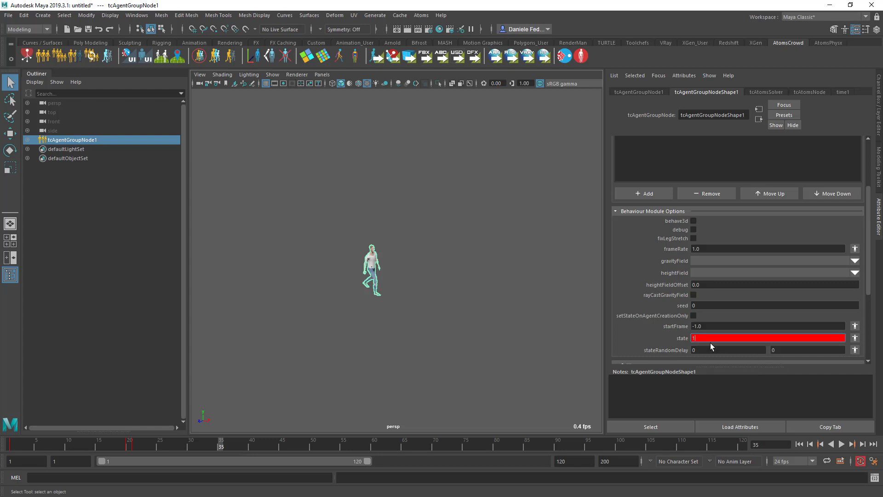
left_click(227, 445)
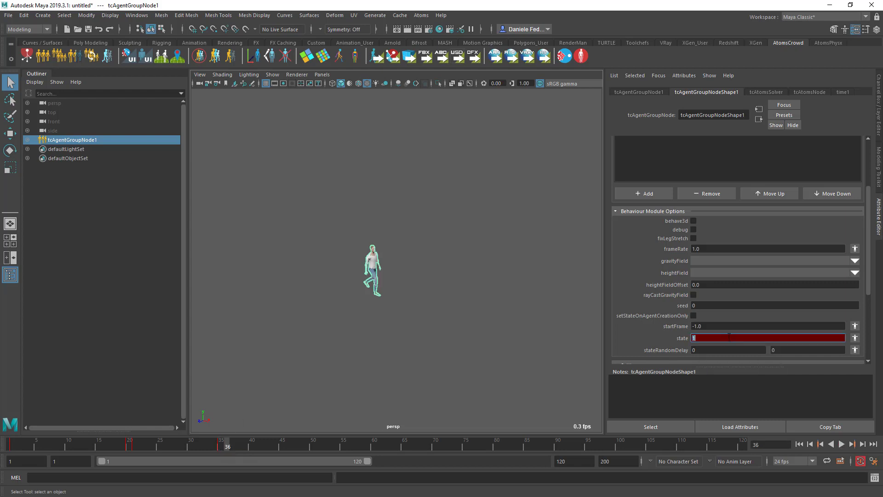
key("BackSpace")
type("0")
key("Return")
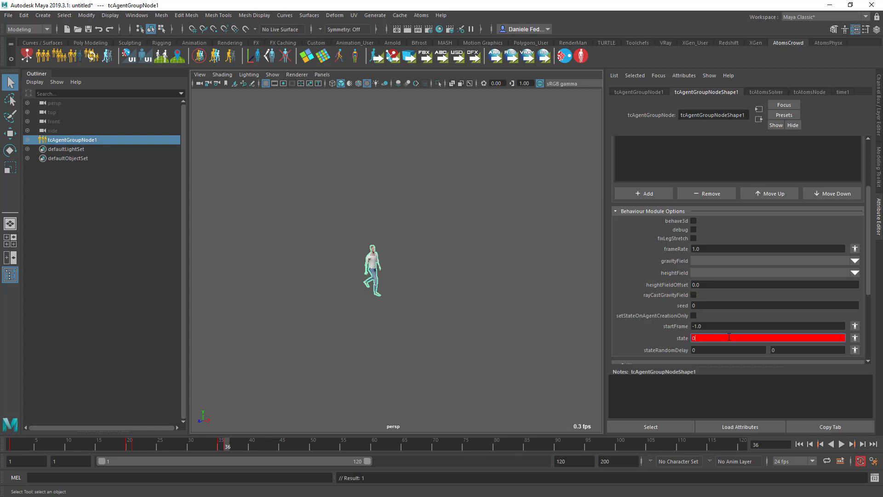
Shift the two newest state keys to about frame 57 and play the simulation from the first frame
left_click_drag(225, 445, 356, 446, "shift")
key("alt+v")
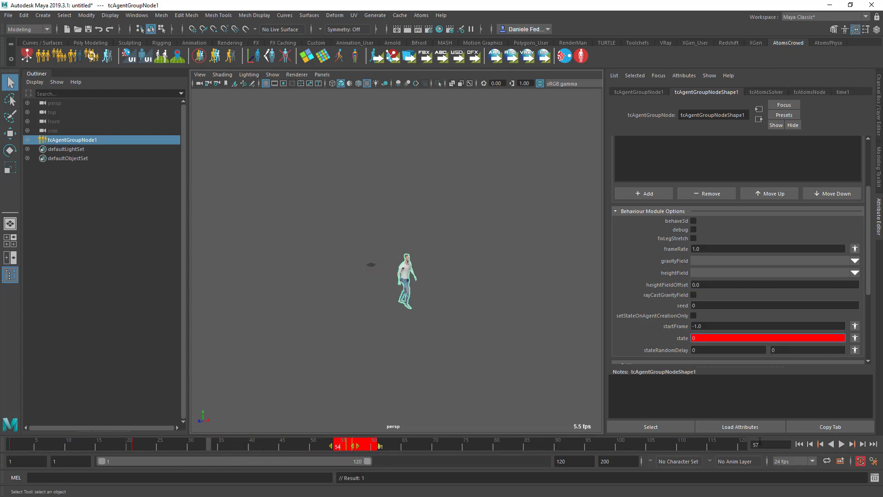
left_click(799, 444)
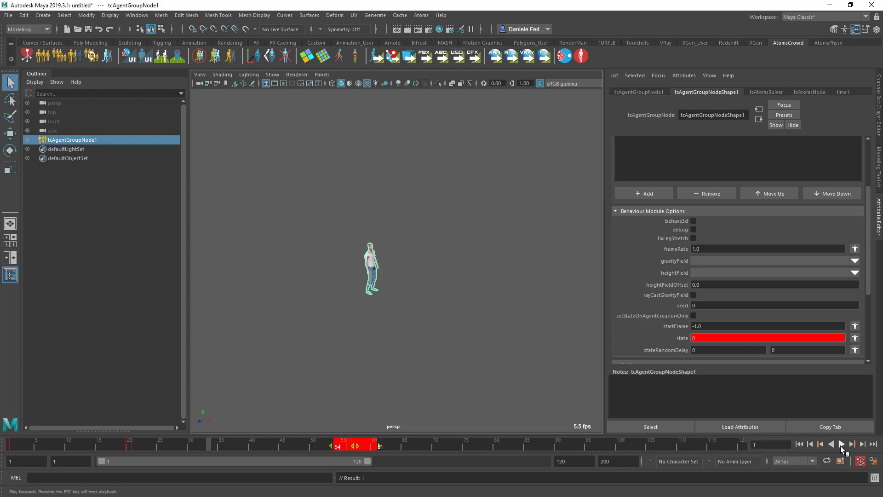
left_click(841, 445)
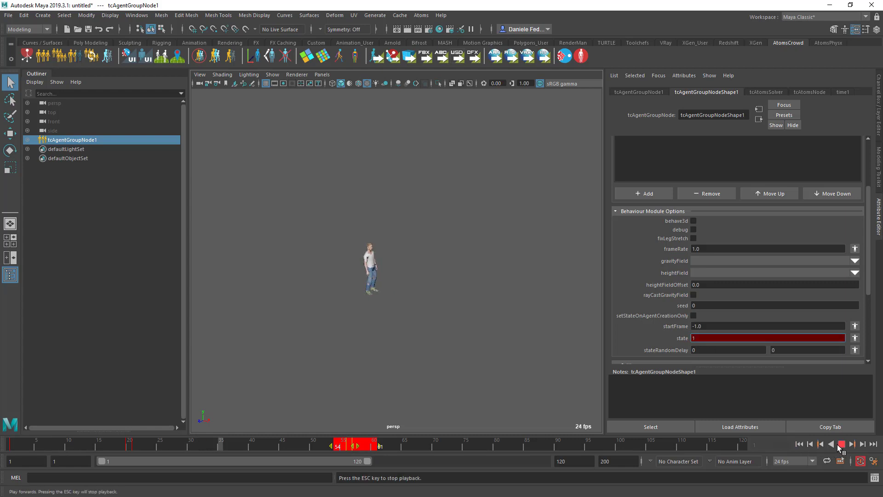
left_click(841, 445)
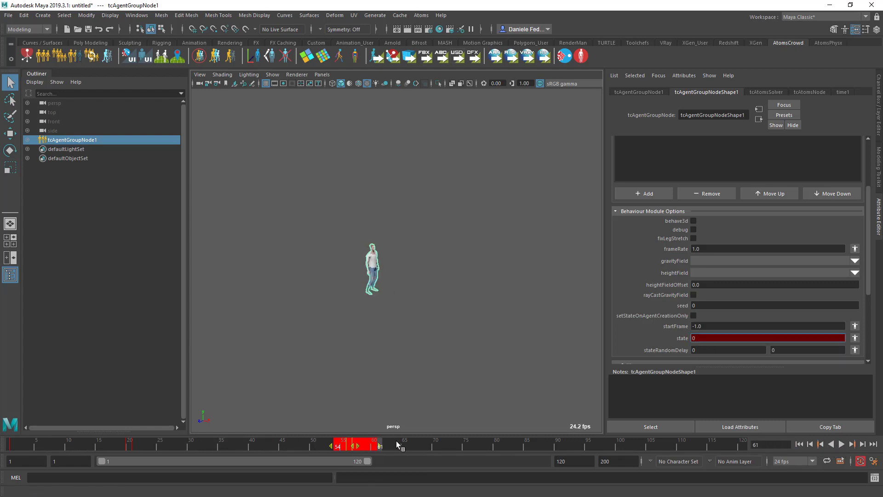
Shift the two selected state keys to about frame 93 and extend the playback range to frame 200
key("alt+v")
left_click_drag(354, 446, 590, 446)
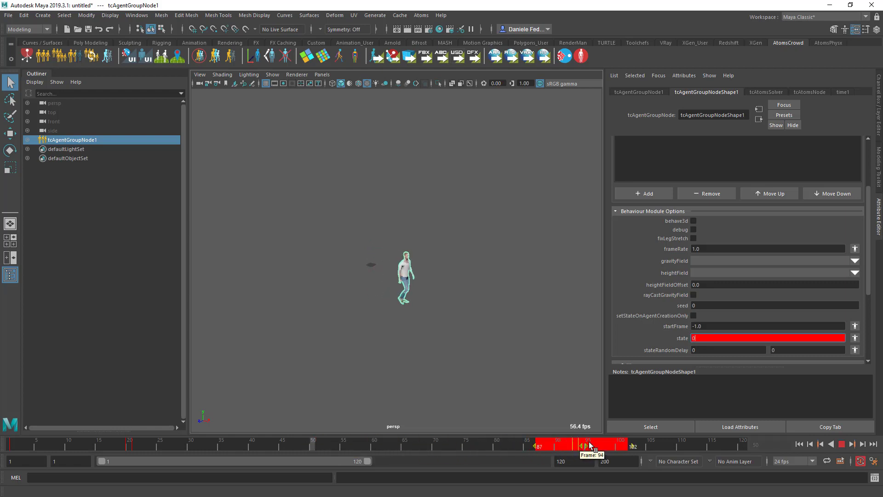
key("Escape")
left_click_drag(367, 461, 544, 461)
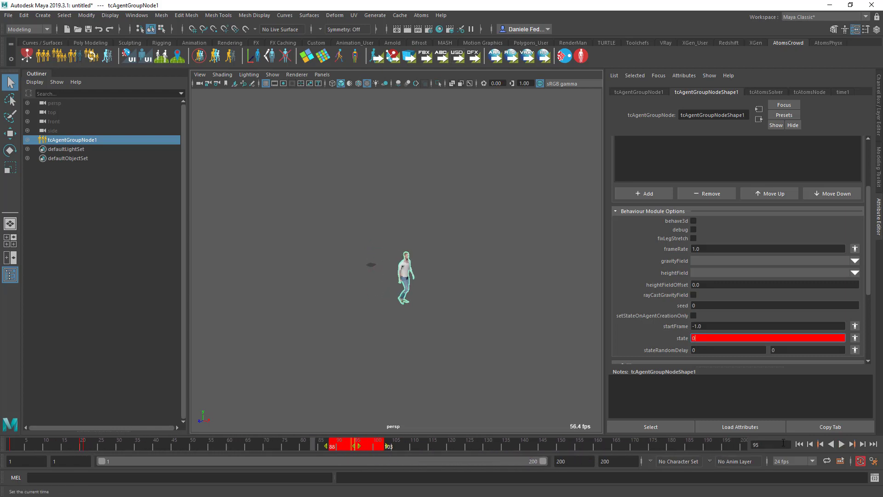
Play the agent's keyed change from walk back to idle, stop and rewind to the first frame
left_click(842, 444)
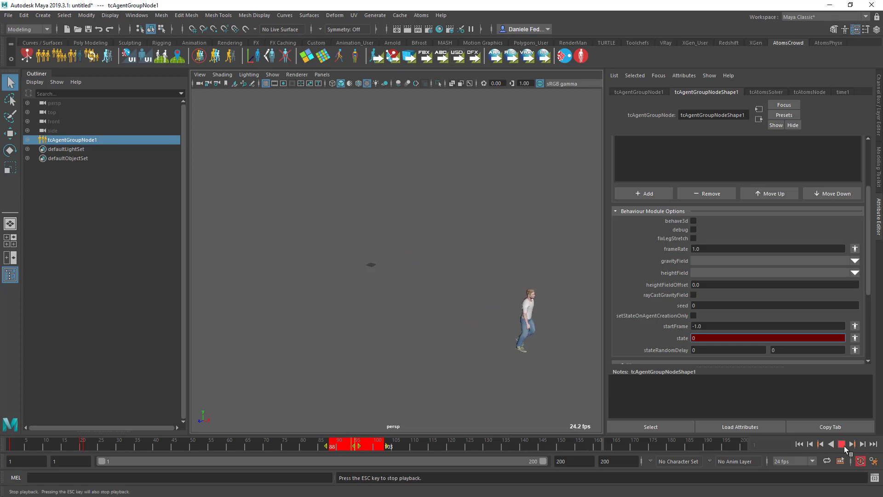
left_click(844, 446)
left_click(801, 444)
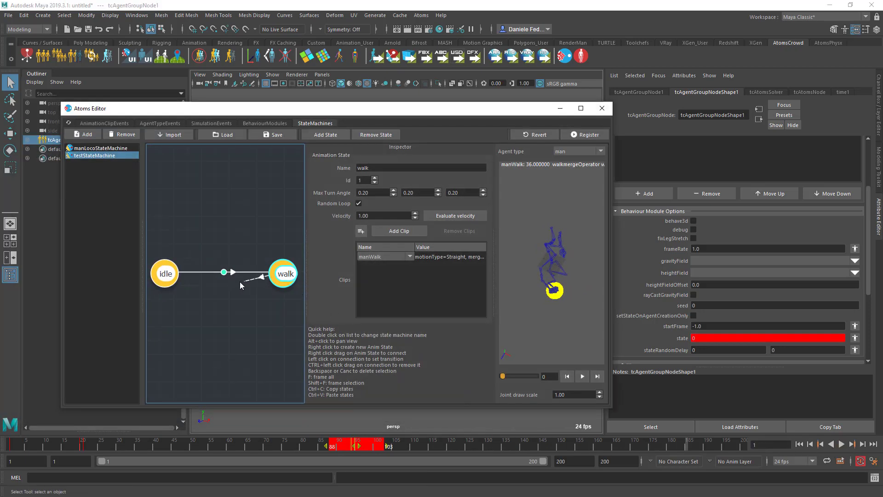
Connect the walk state back to idle in testStateMachine and name the connection walkToIdle
right_click_drag(240, 283, 167, 276)
left_click(233, 278)
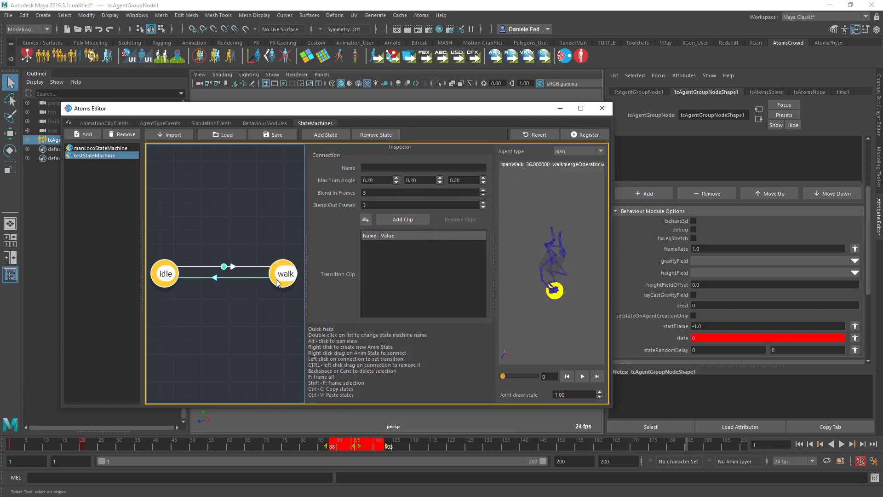
left_click(387, 168)
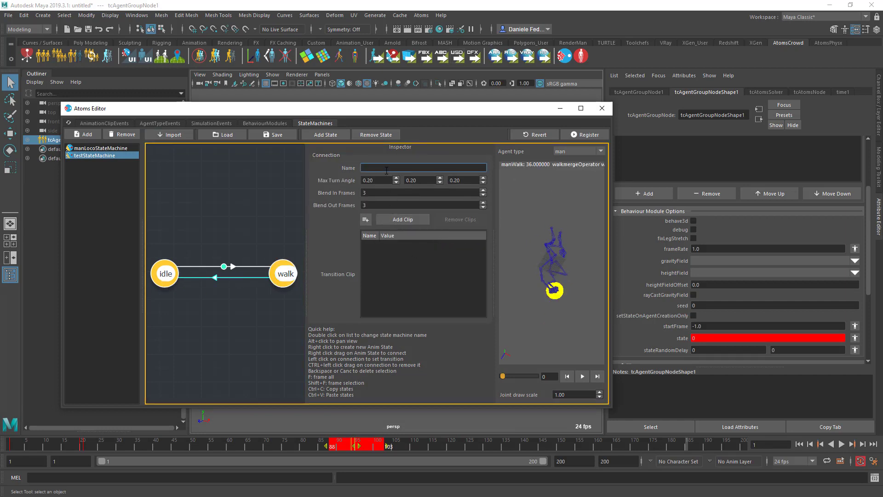
type("walkToIdle")
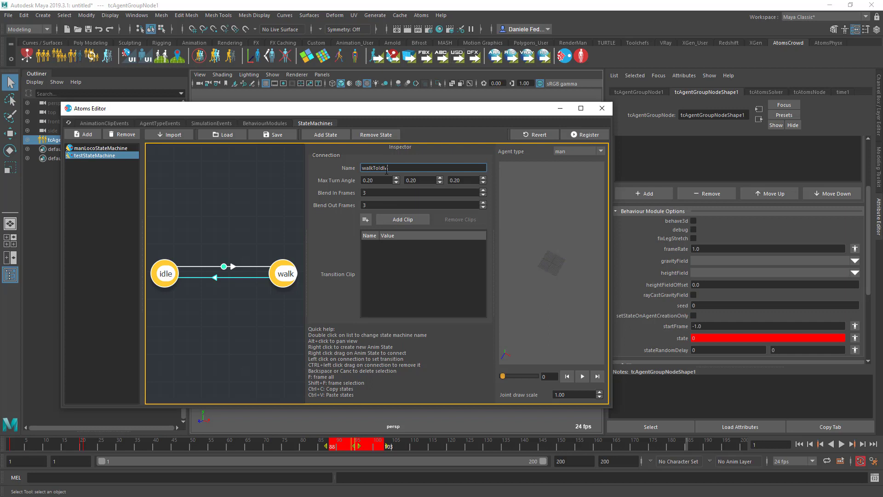
Add the manWalkToIdle clip to the walkToIdle connection as its transition clip and close the Atoms Editor
left_click(387, 222)
left_click(388, 244)
scroll(389, 276, "down", 3)
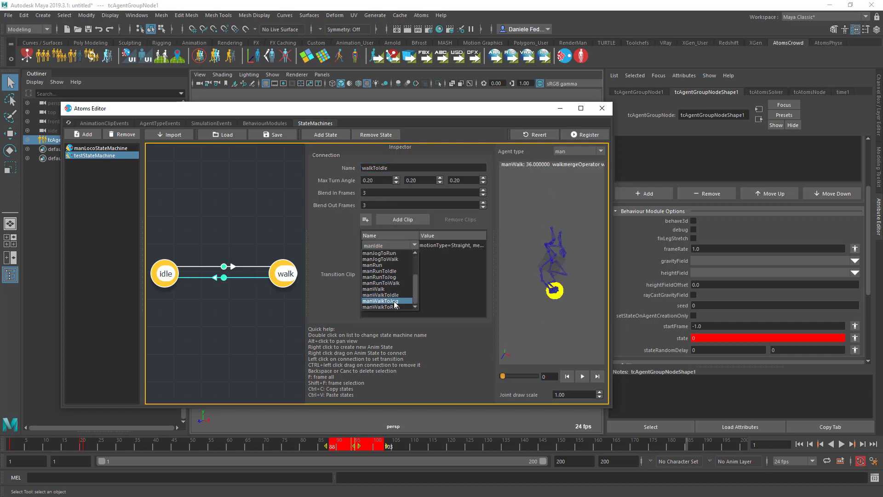
left_click(401, 296)
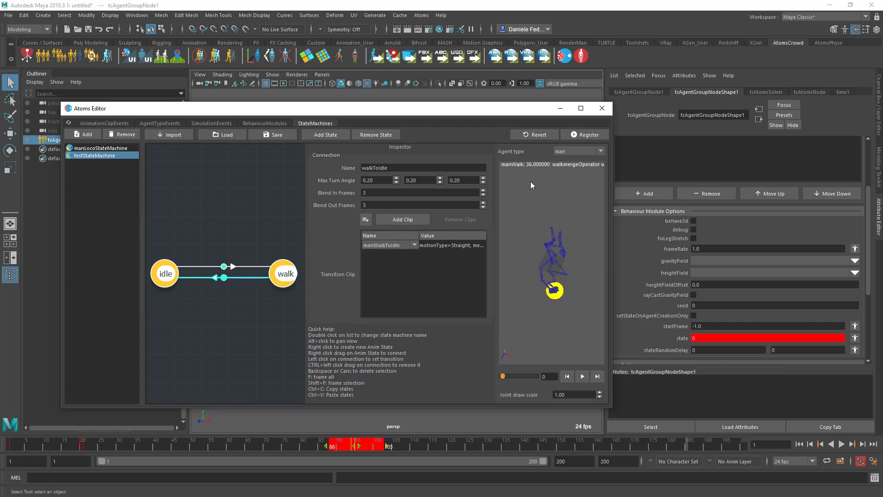
left_click(601, 108)
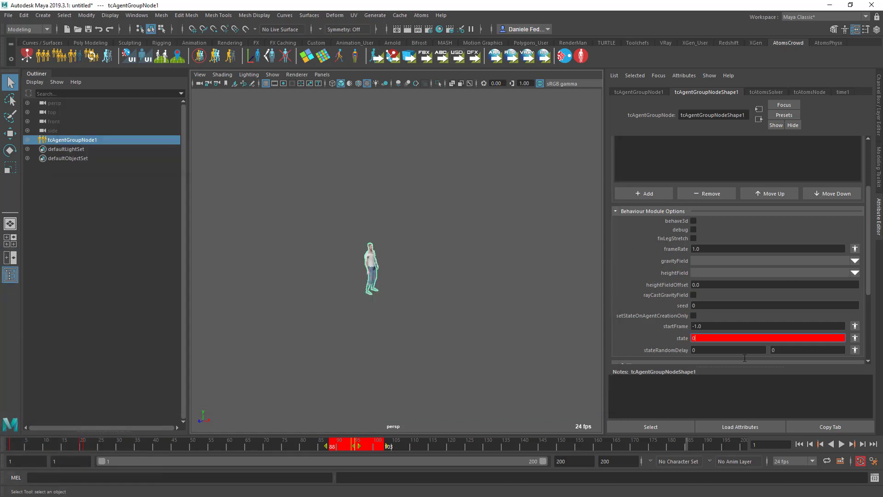
Play the simulation through the new walk-to-idle transition, stop and rewind to the first frame
left_click(842, 444)
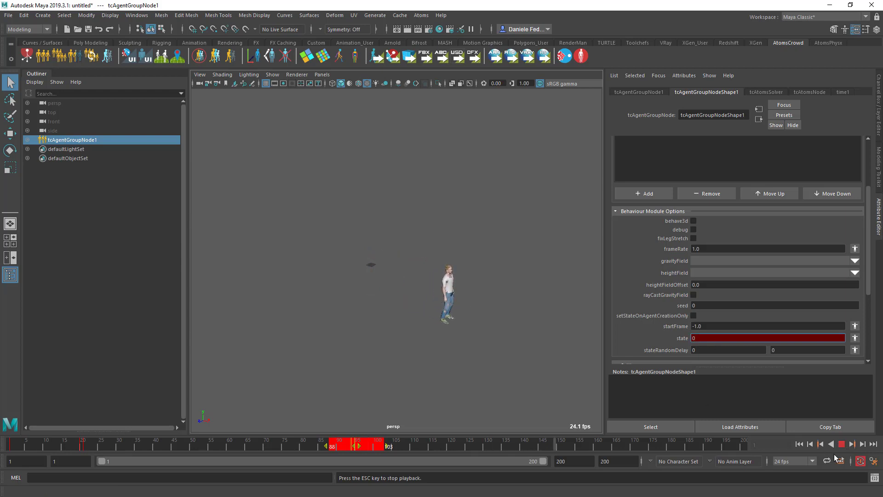
key("Escape")
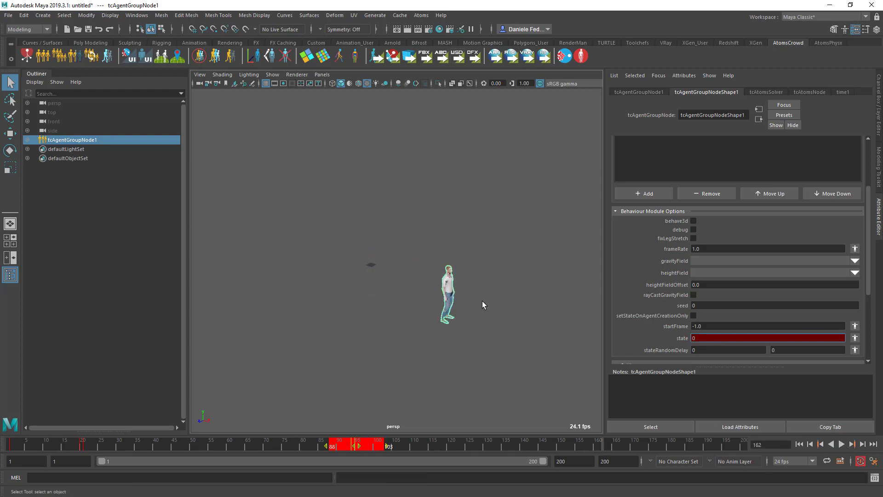
left_click(799, 444)
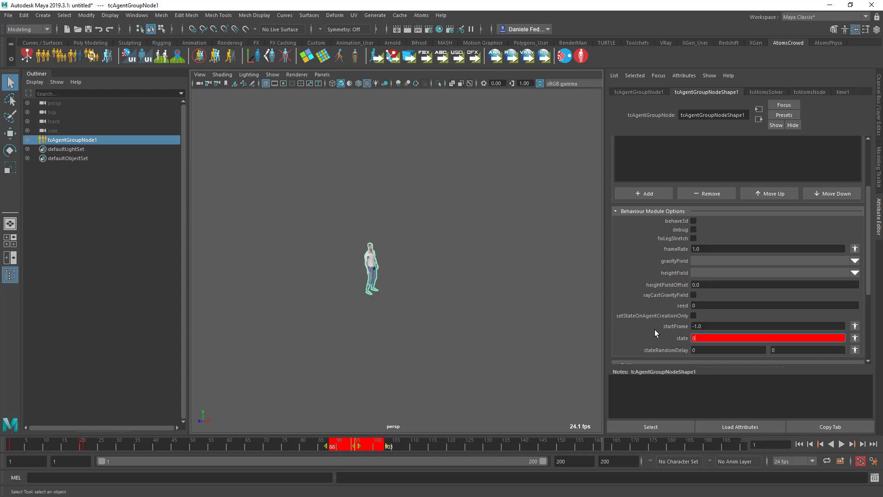
Enable the stateMachine module's debug display and open the Agents Layout Tool
left_click(693, 230)
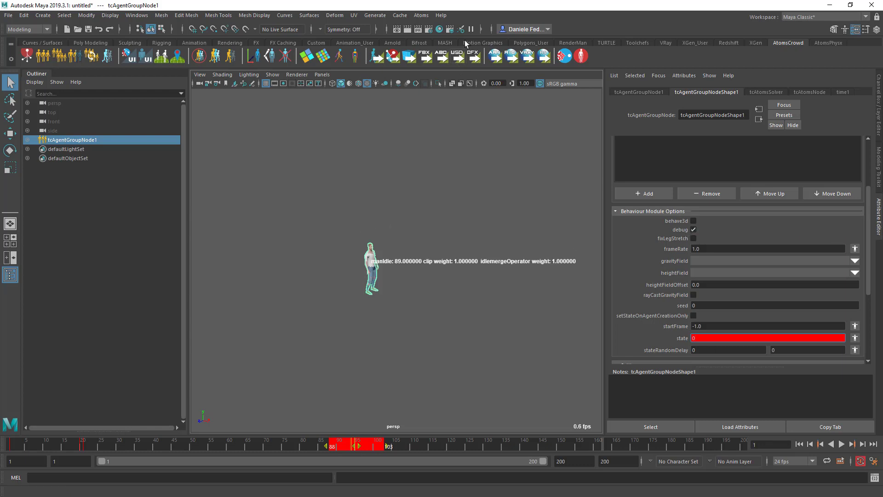
left_click(422, 15)
mouse_move(438, 66)
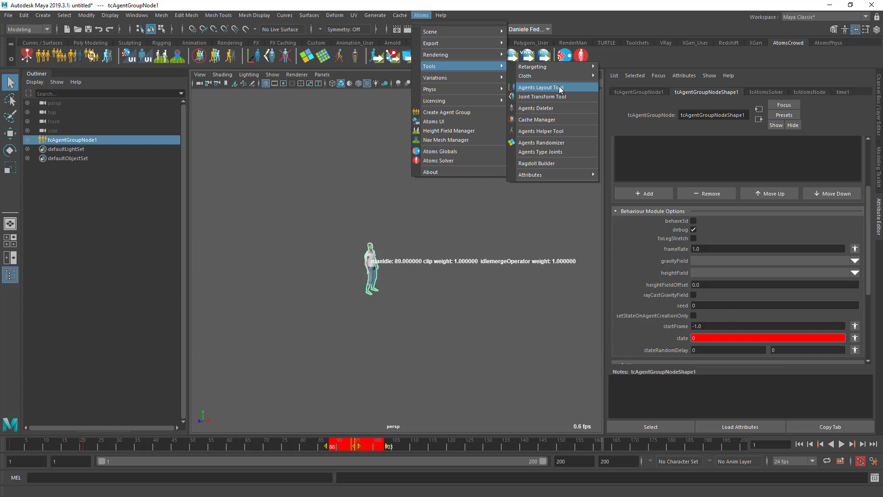
left_click(540, 87)
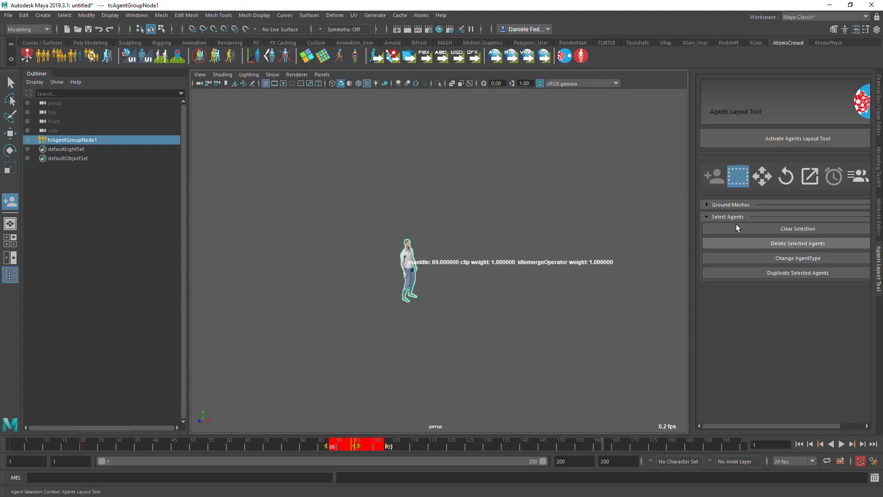
Set the gridLayout module's size to 1, 1, 3 to make a row of three agents
left_click(878, 210)
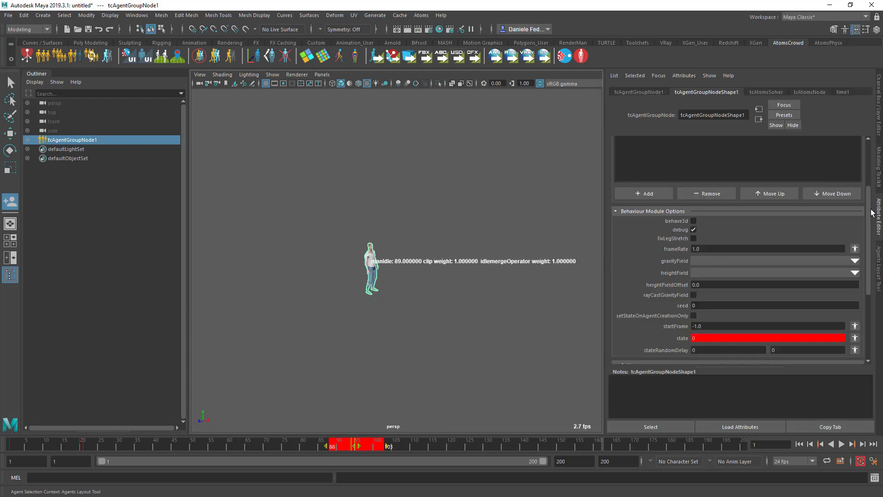
scroll(655, 276, "down", 5)
left_click(671, 227)
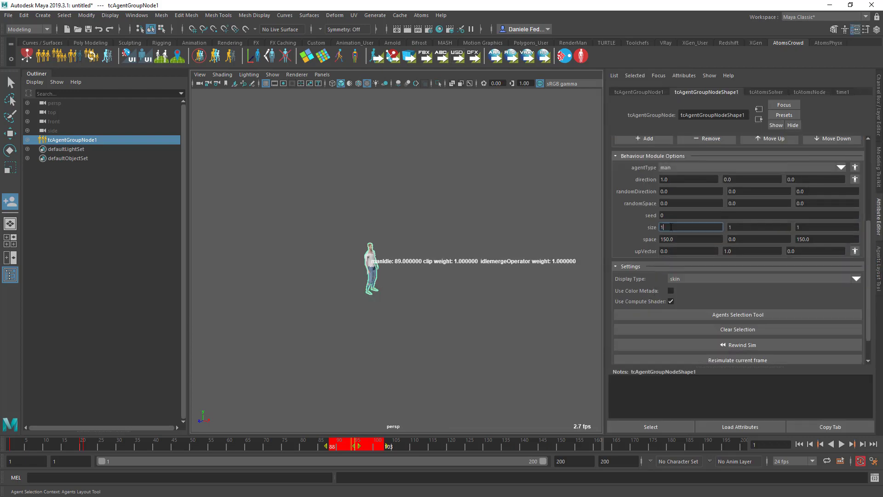
type("3")
key("Tab")
left_click(699, 227)
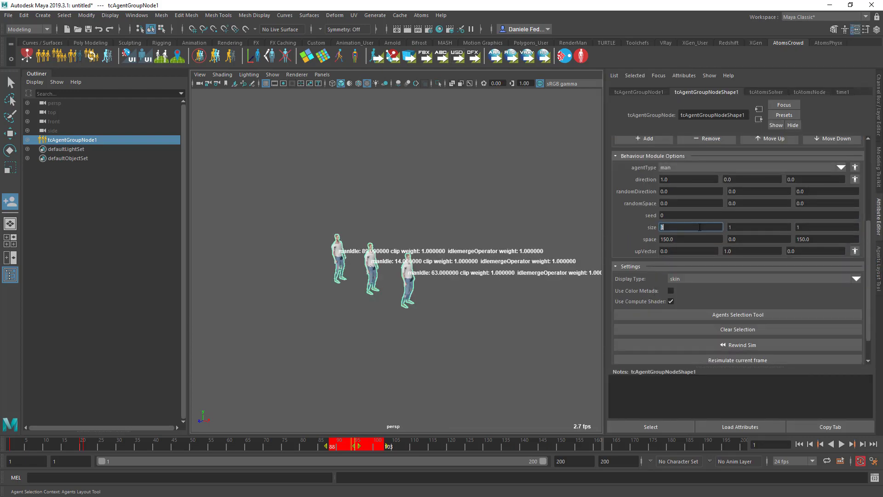
type("1")
key("Tab")
key("Tab")
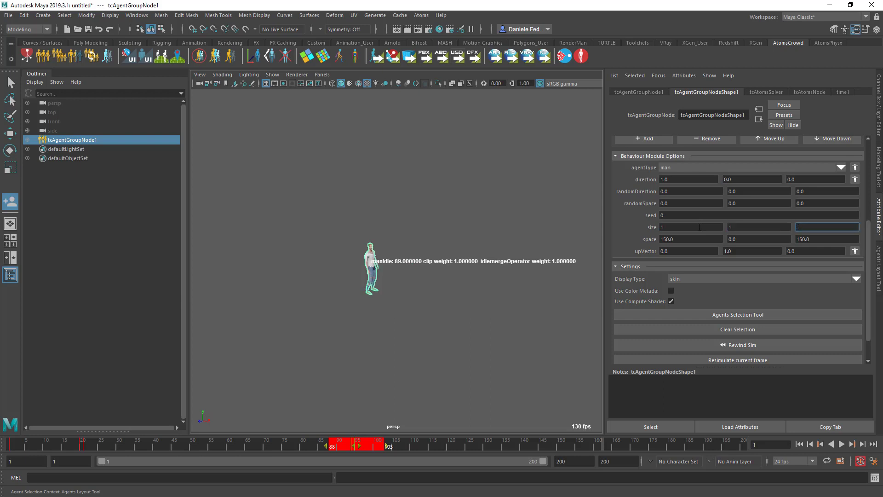
type("3")
key("Return")
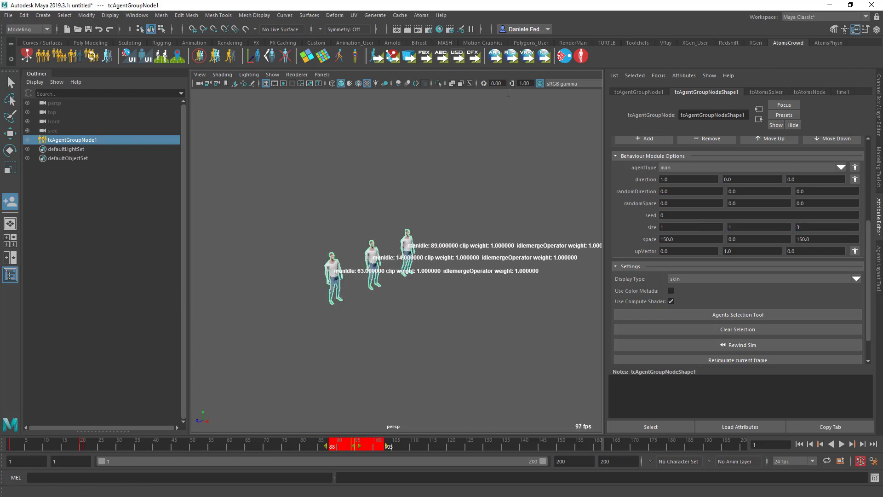
Select the three agents in turn to inspect each one's debug text, clear the selection and return to the stateMachine module's options
scroll(652, 210, "up", 5)
left_click(652, 193)
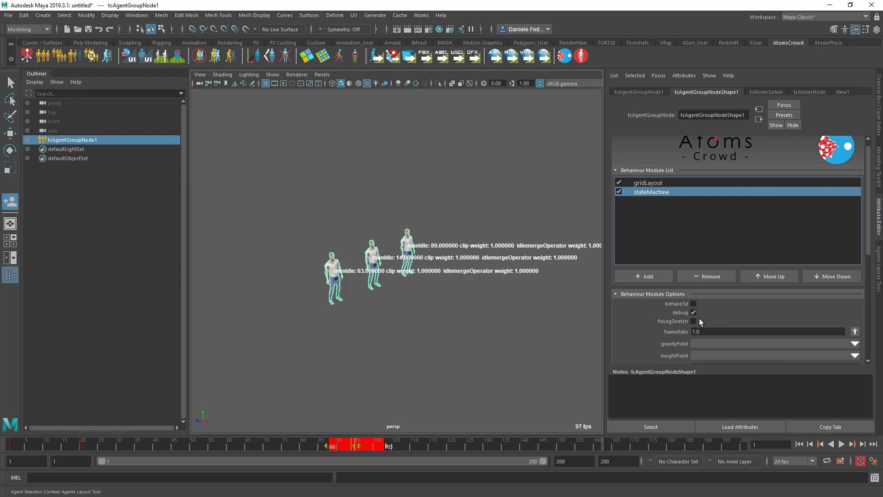
left_click(251, 56)
left_click_drag(344, 242, 414, 314)
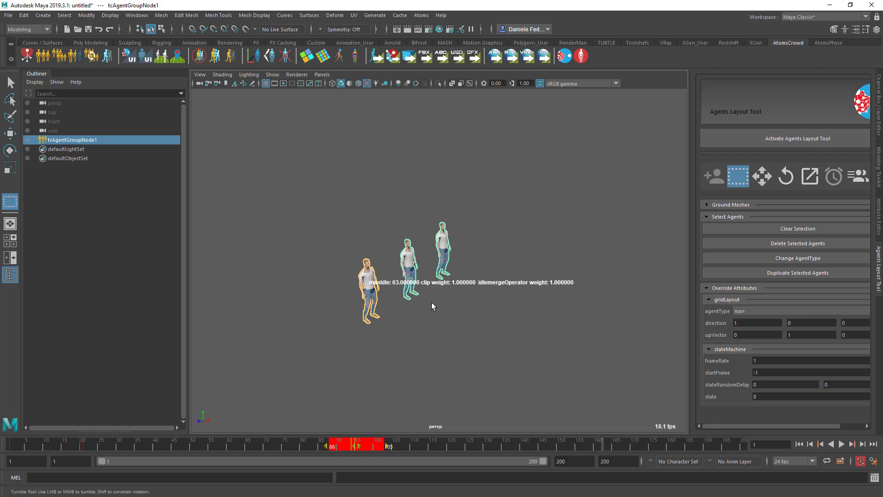
left_click_drag(395, 213, 421, 276)
left_click_drag(431, 208, 522, 250)
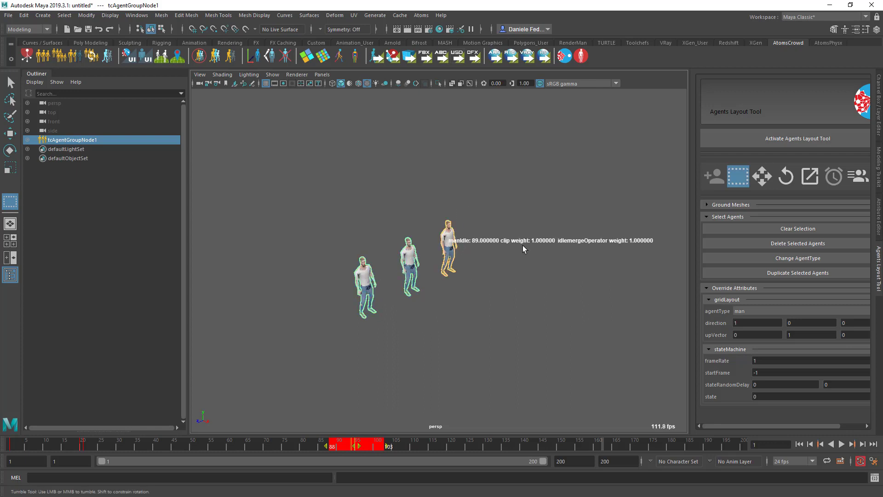
left_click(583, 280)
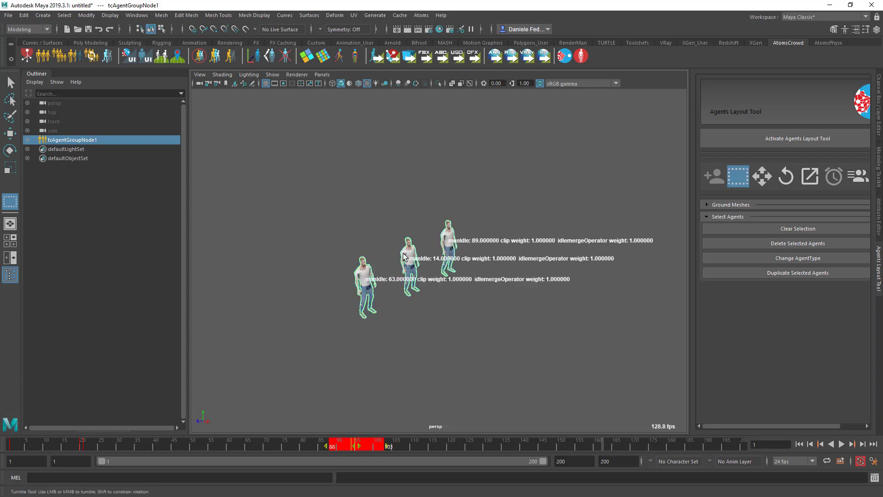
key("q")
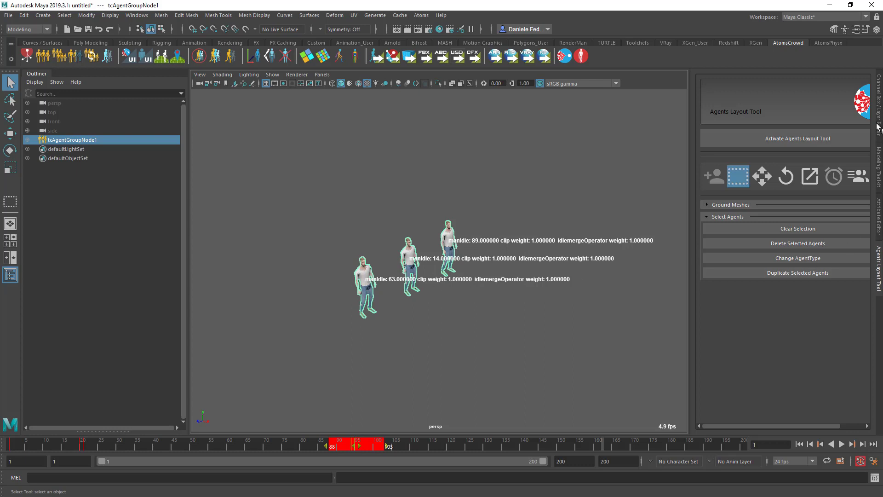
left_click(879, 216)
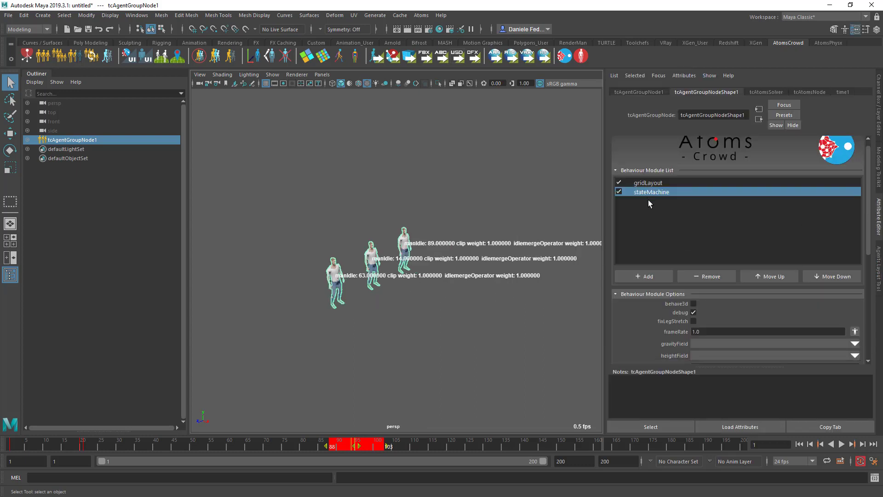
Play the simulation in short stretches, pausing to compare the three agents' debug text through the idle-to-walk transition
scroll(643, 273, "down", 3)
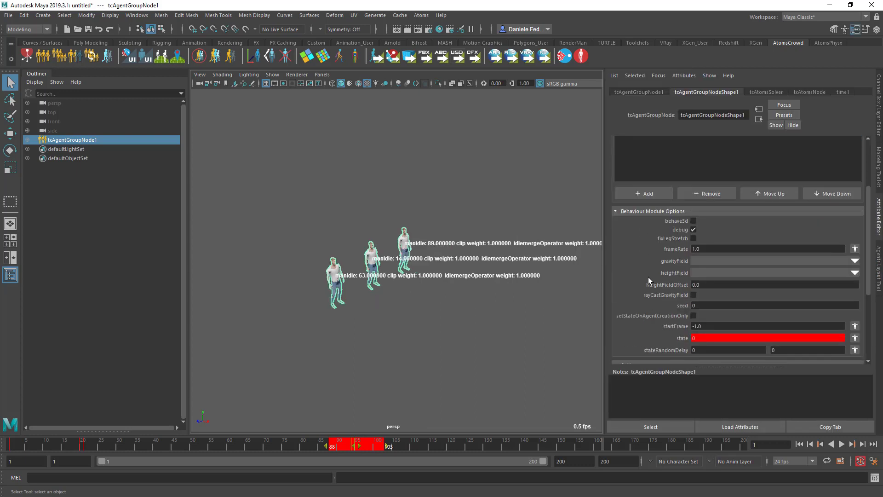
left_click(841, 445)
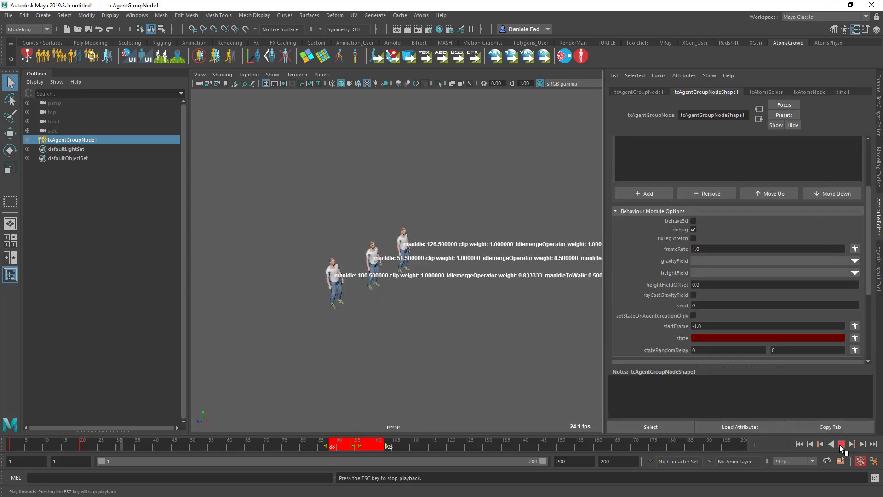
key("Escape")
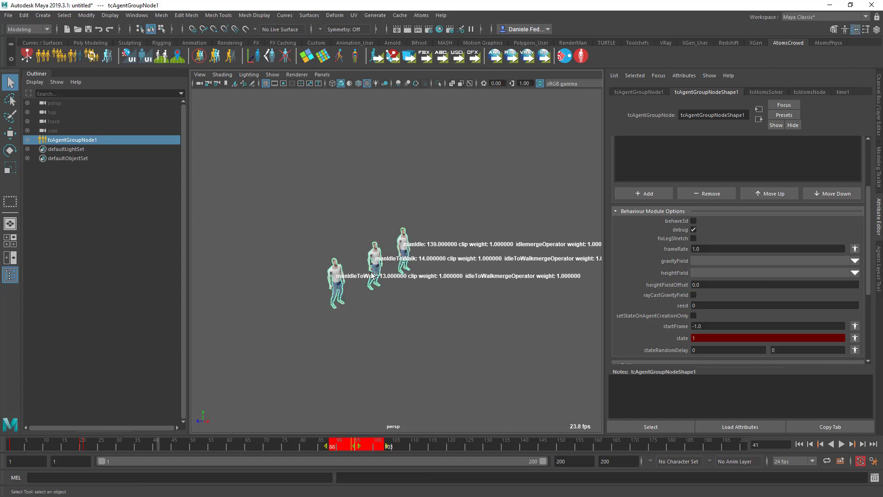
left_click(841, 444)
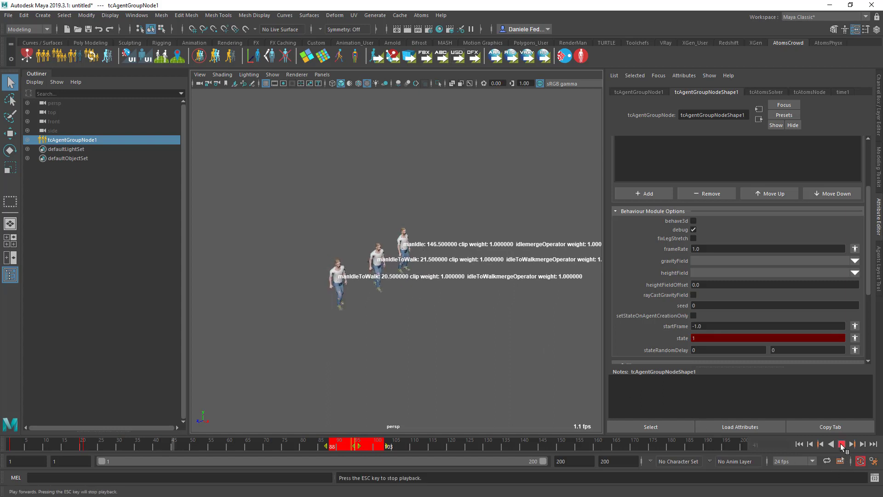
key("Escape")
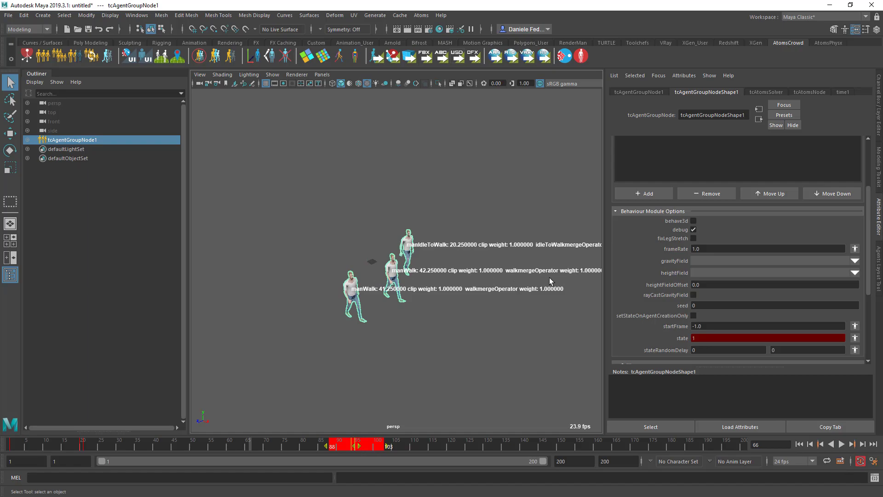
key("alt+v")
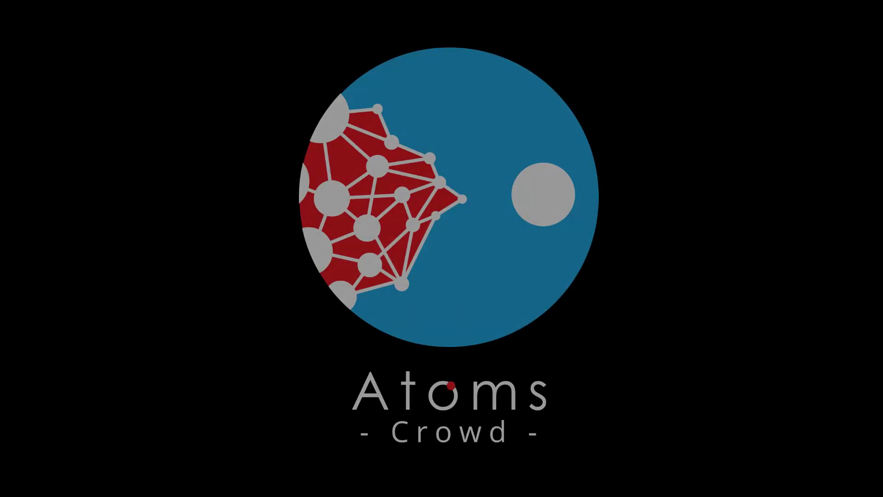